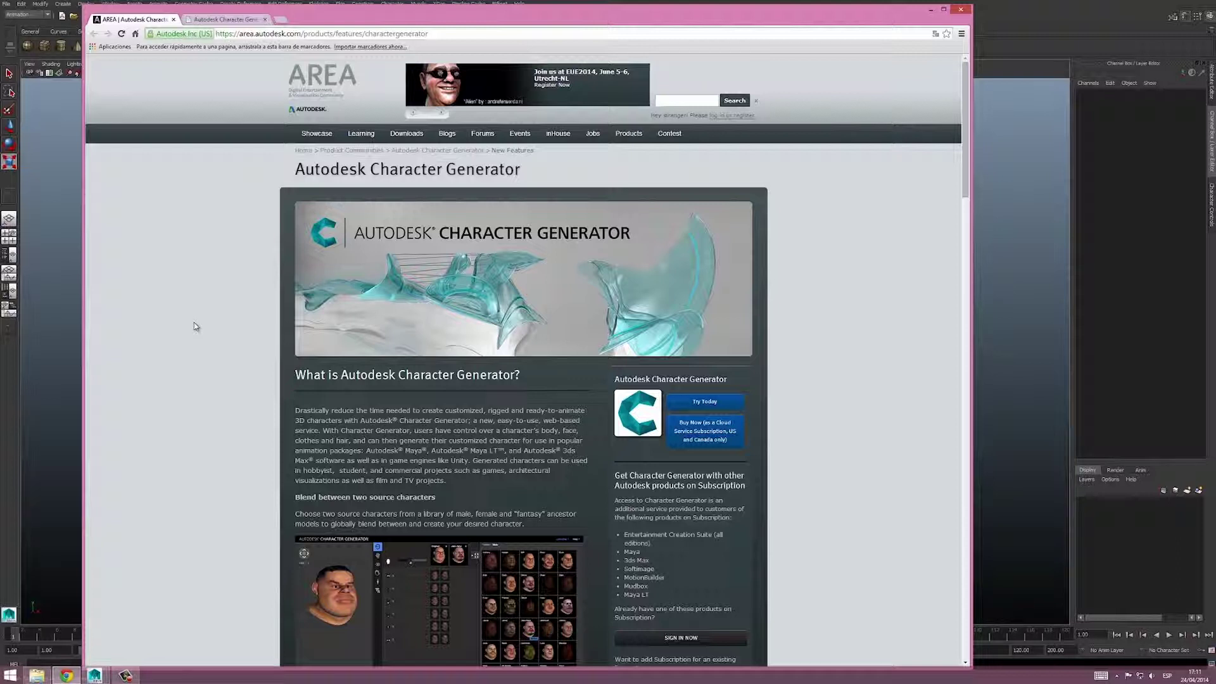
Switch Chrome to the Autodesk Character Generator tab
{"action": "left_click", "coordinate": [219, 20]}
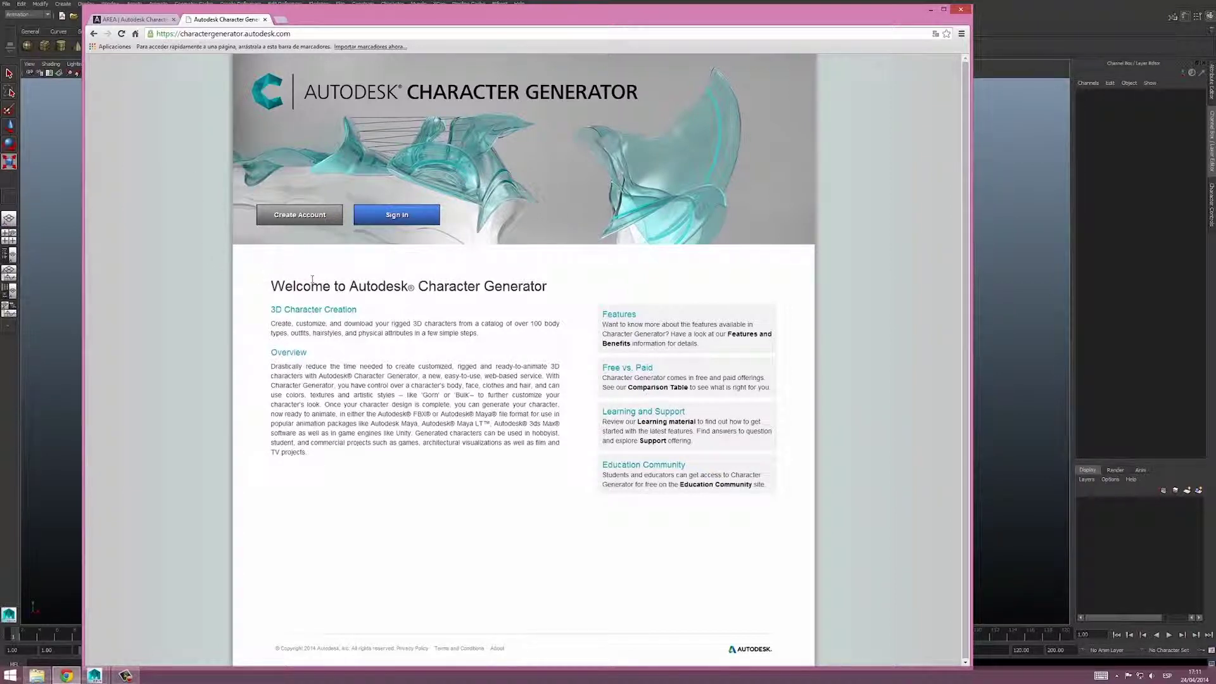
Sign in to Character Generator with the Autodesk ID and account password
{"action": "left_click", "coordinate": [385, 218]}
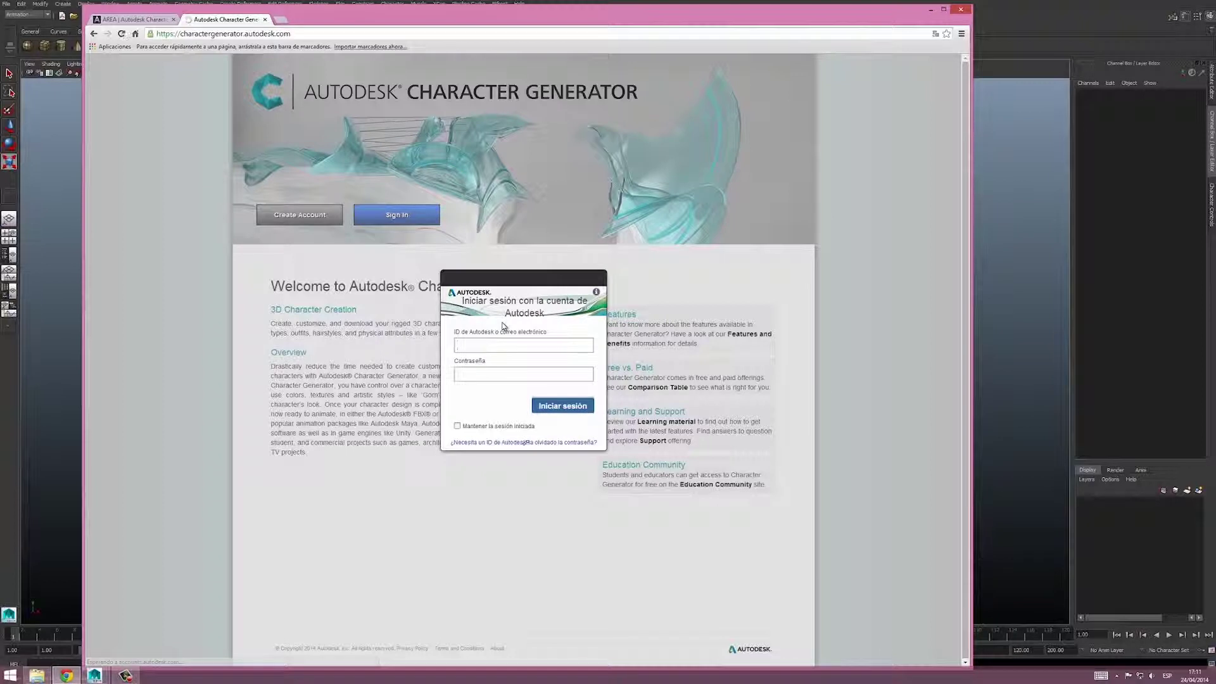
{"action": "type", "text": "esus3"}
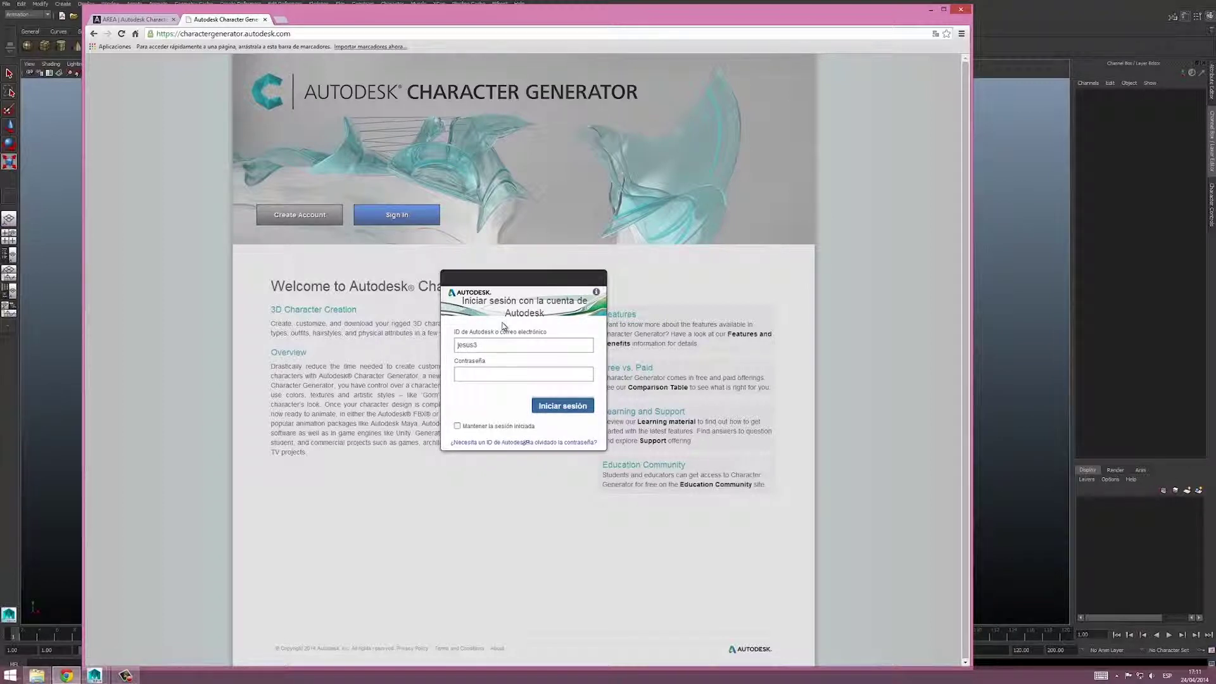
{"action": "type", "text": "••••••"}
{"action": "type", "text": "••••"}
{"action": "key", "text": "Return"}
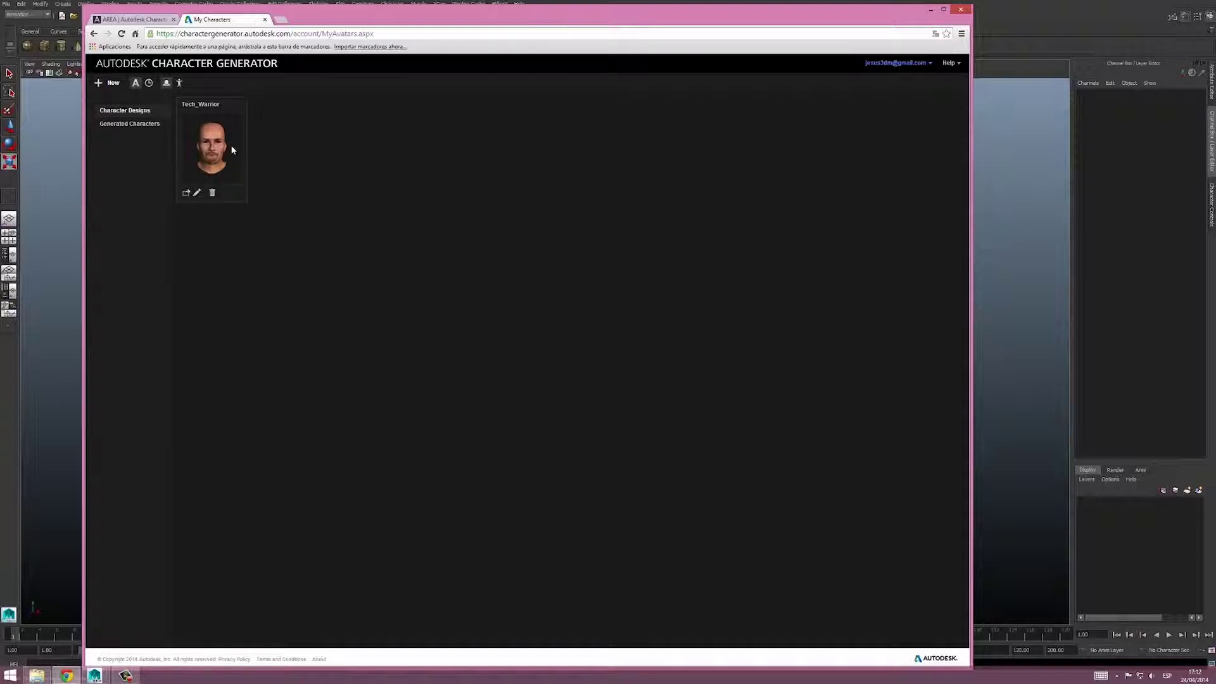
Start a new character using the Standard artistic style and the Default base
{"action": "left_click", "coordinate": [111, 85]}
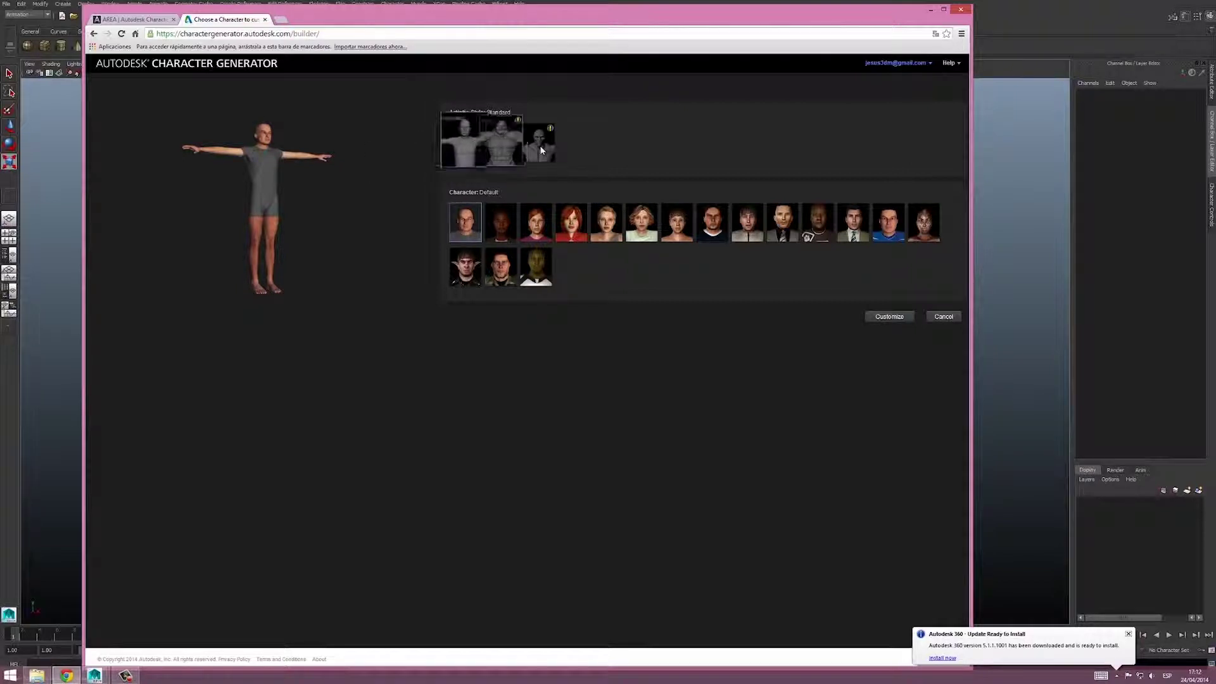
{"action": "mouse_move", "coordinate": [465, 143]}
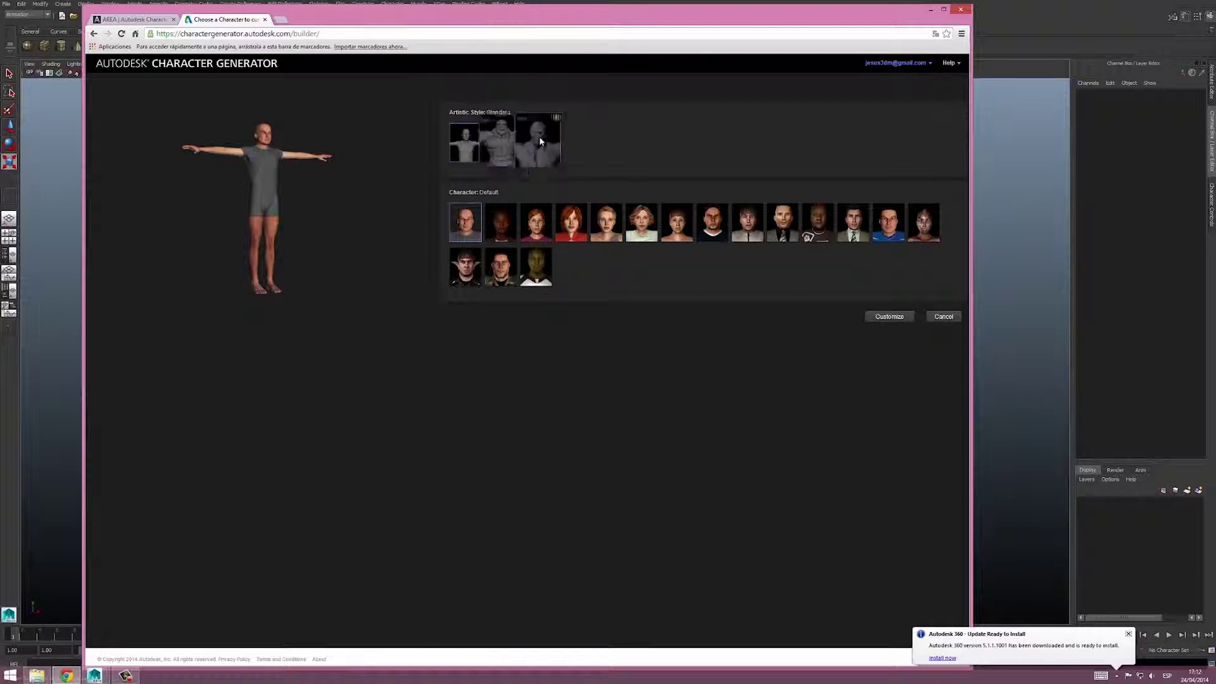
{"action": "mouse_move", "coordinate": [464, 217]}
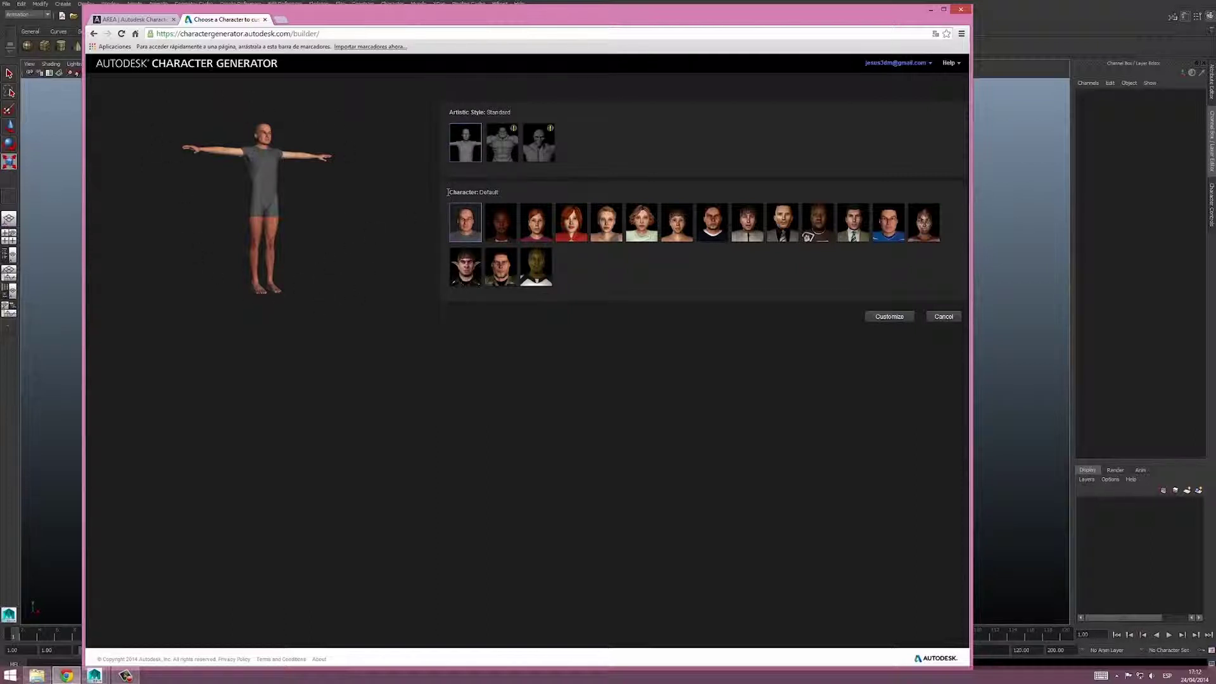
{"action": "mouse_move", "coordinate": [501, 222]}
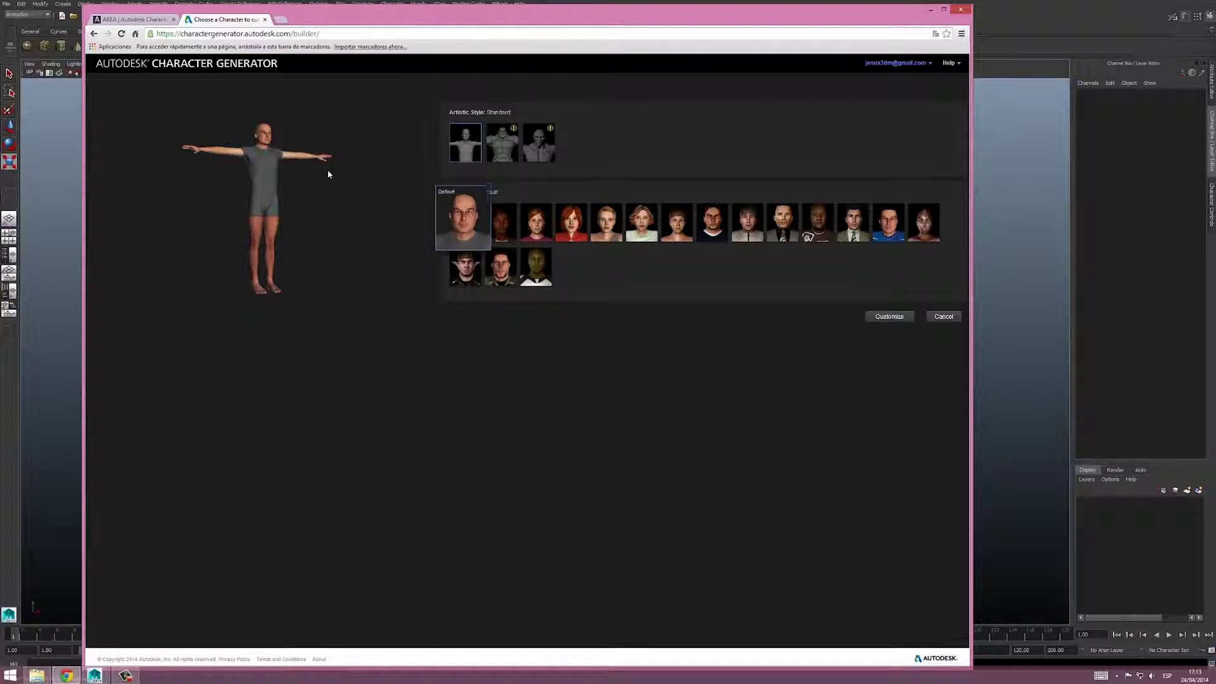
Add Evan's head as a second blend source and fine-tune the Stephan–Evan head blend
{"action": "left_click", "coordinate": [874, 320]}
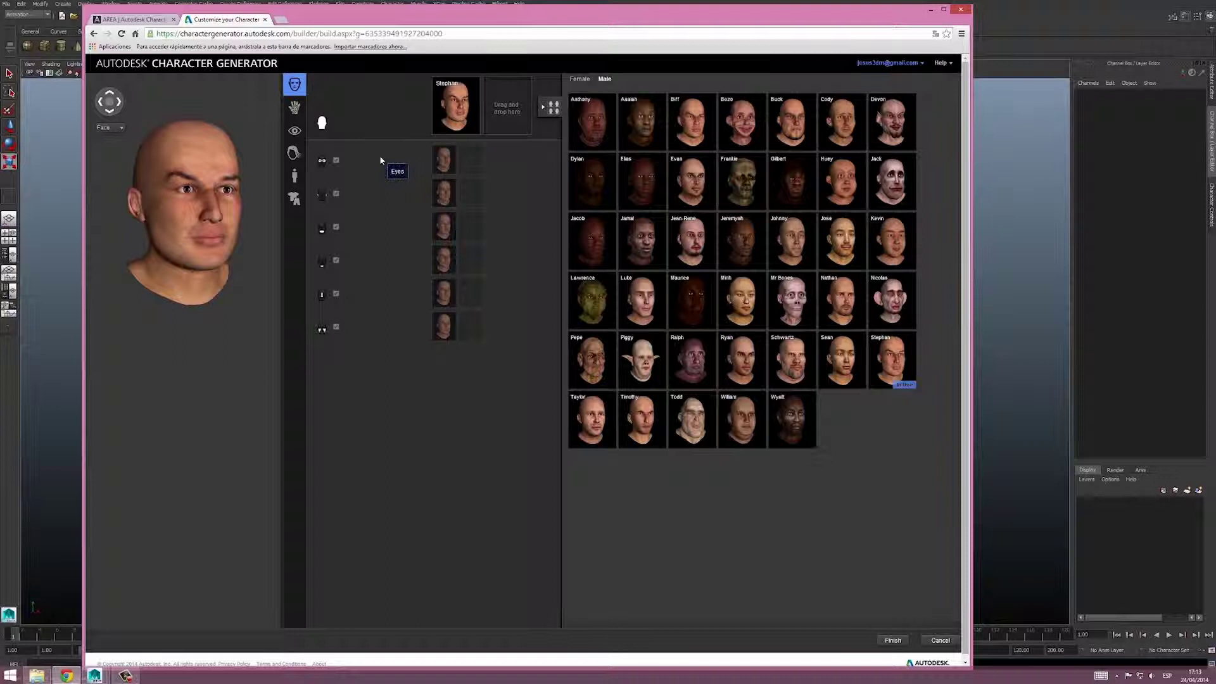
{"action": "mouse_move", "coordinate": [444, 159]}
{"action": "left_mouse_down"}
{"action": "mouse_move", "coordinate": [517, 140]}
{"action": "mouse_move", "coordinate": [505, 111]}
{"action": "left_mouse_up"}
{"action": "mouse_move", "coordinate": [643, 180]}
{"action": "mouse_move", "coordinate": [692, 181]}
{"action": "left_click_drag", "start_coordinate": [696, 173], "coordinate": [511, 111]}
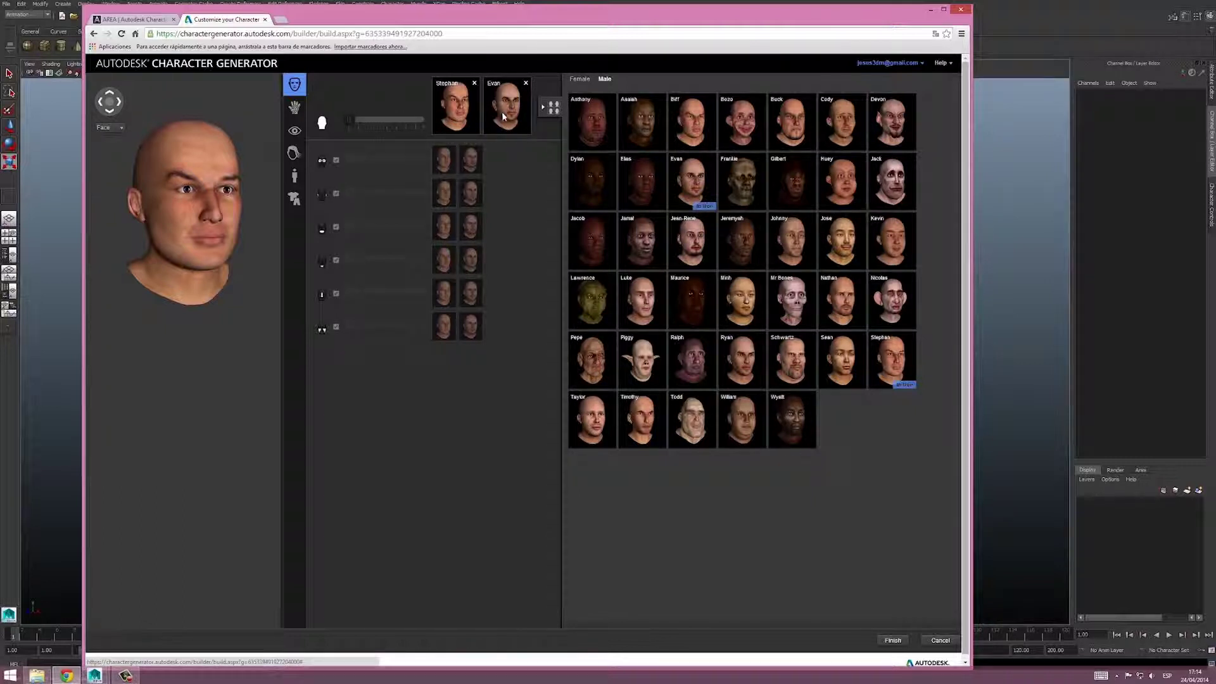
{"action": "left_click_drag", "start_coordinate": [352, 125], "coordinate": [389, 125]}
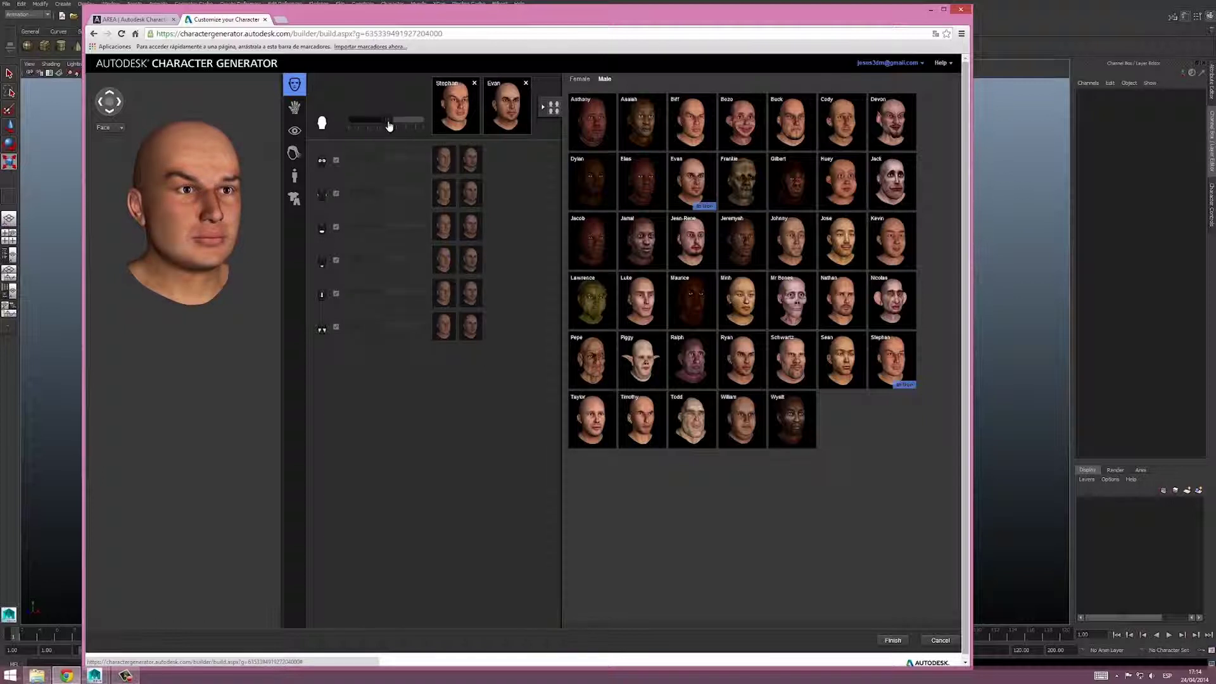
{"action": "left_click_drag", "start_coordinate": [401, 124], "coordinate": [378, 125]}
{"action": "mouse_move", "coordinate": [380, 121]}
{"action": "left_mouse_down"}
{"action": "mouse_move", "coordinate": [423, 123]}
{"action": "mouse_move", "coordinate": [354, 125]}
{"action": "mouse_move", "coordinate": [380, 127]}
{"action": "left_mouse_up"}
Expand the Eyes row and set its blend slightly back toward Stephan
{"action": "left_click", "coordinate": [396, 160]}
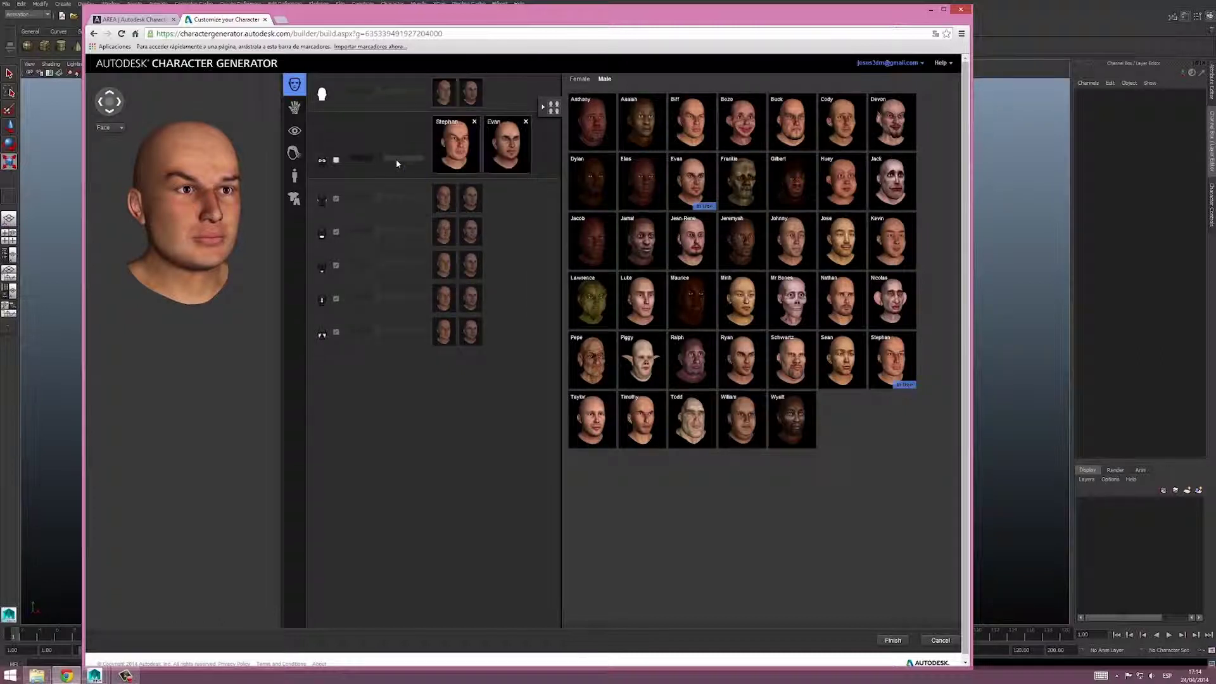
{"action": "mouse_move", "coordinate": [385, 164]}
{"action": "left_mouse_down"}
{"action": "mouse_move", "coordinate": [357, 163]}
{"action": "mouse_move", "coordinate": [417, 165]}
{"action": "left_mouse_up"}
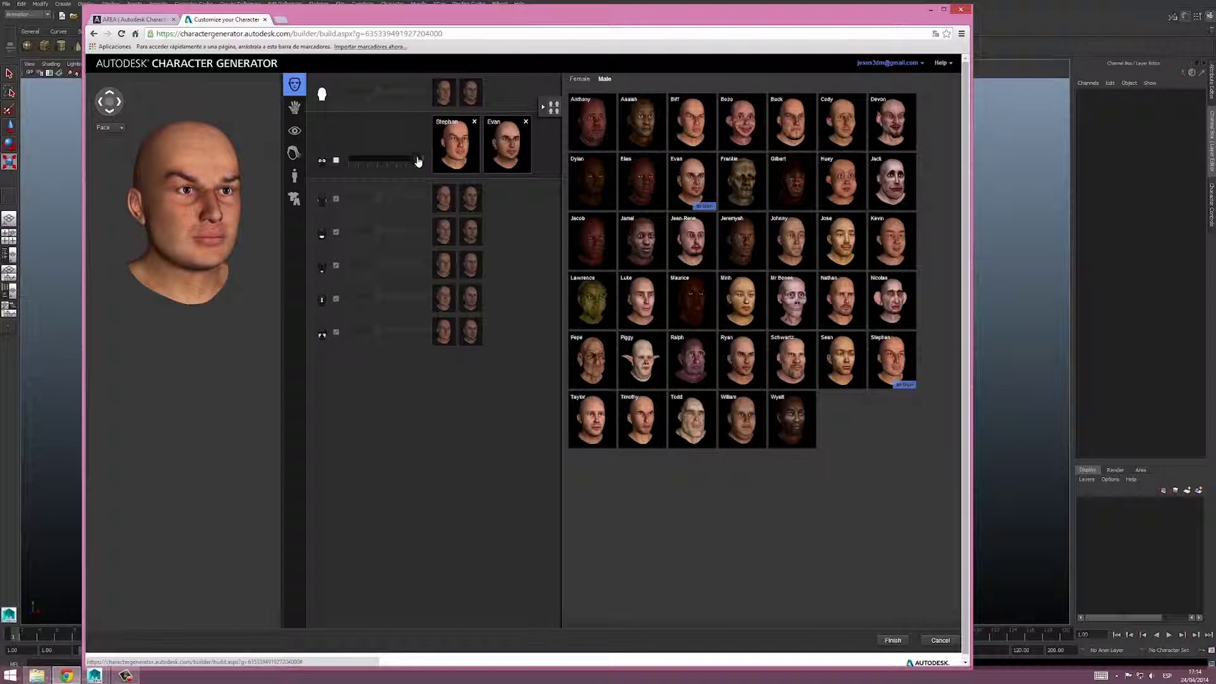
{"action": "mouse_move", "coordinate": [418, 162]}
{"action": "left_mouse_down"}
{"action": "mouse_move", "coordinate": [345, 163]}
{"action": "mouse_move", "coordinate": [406, 164]}
{"action": "left_mouse_up"}
Try a darker skin texture, then settle on a lighter one
{"action": "left_click", "coordinate": [295, 106]}
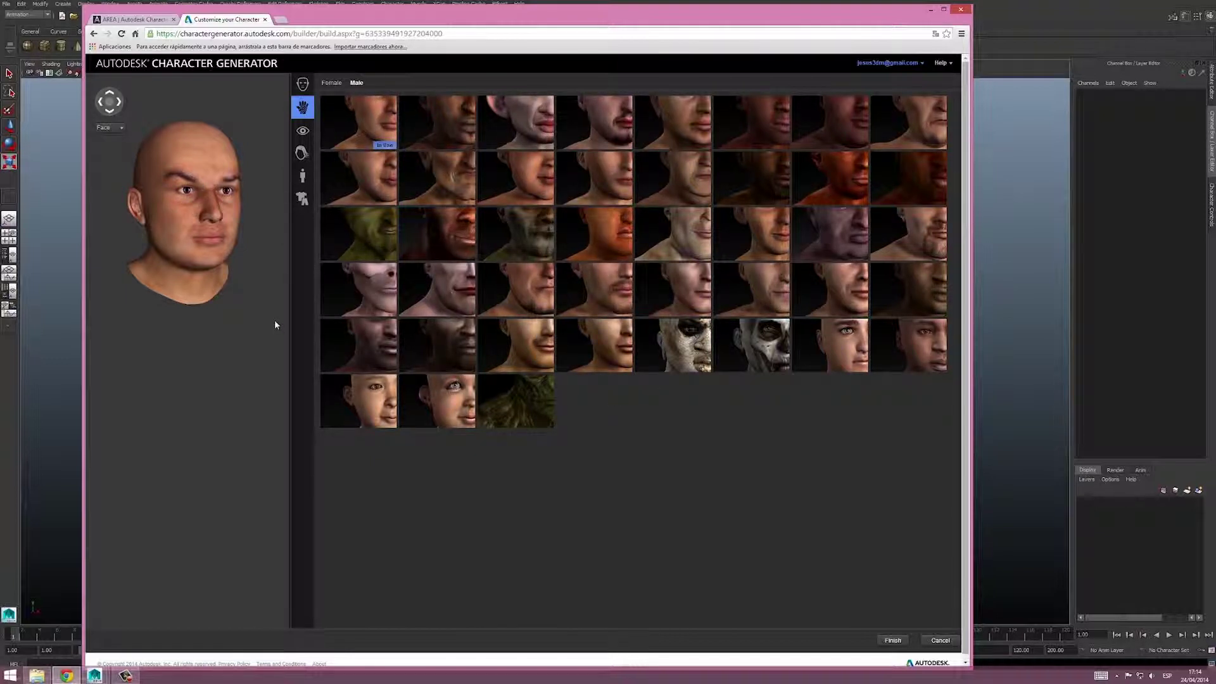
{"action": "left_click", "coordinate": [759, 183]}
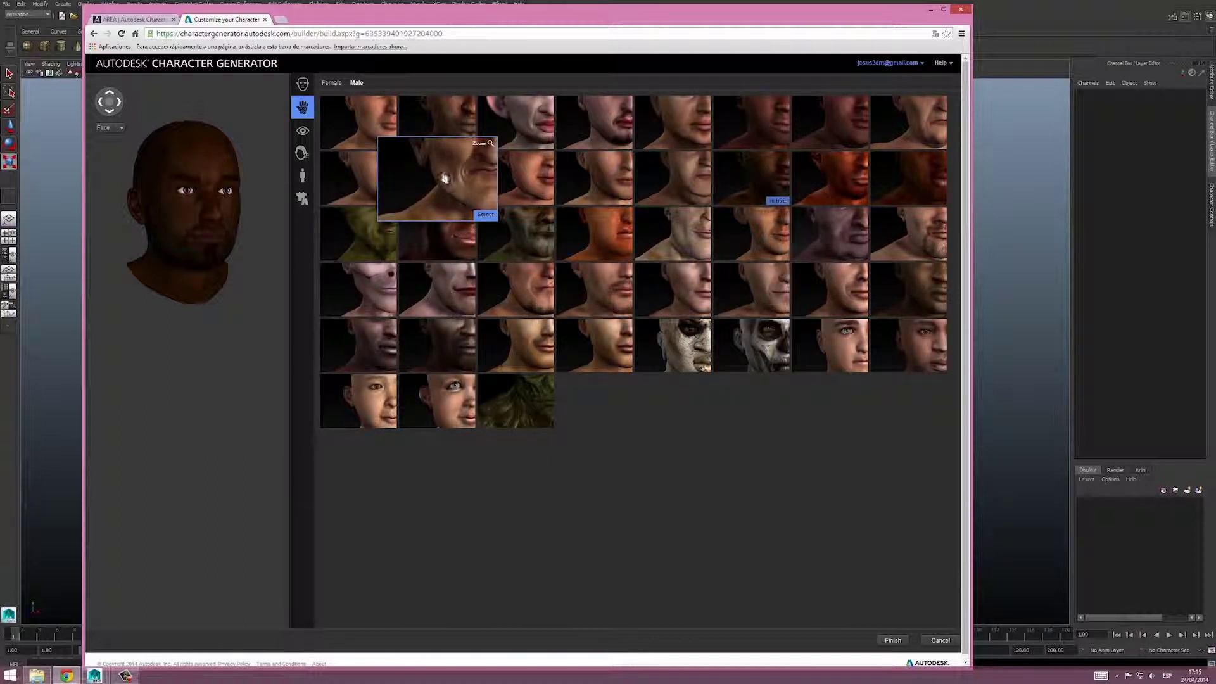
{"action": "left_click", "coordinate": [733, 230]}
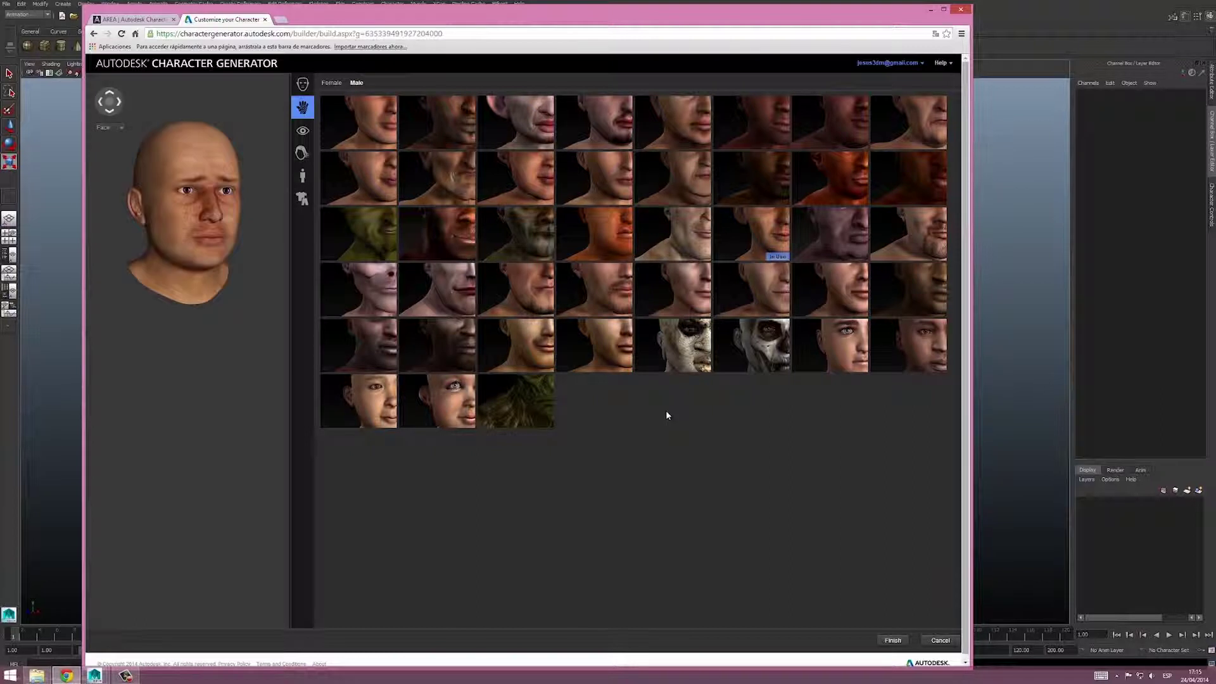
{"action": "left_click", "coordinate": [304, 133]}
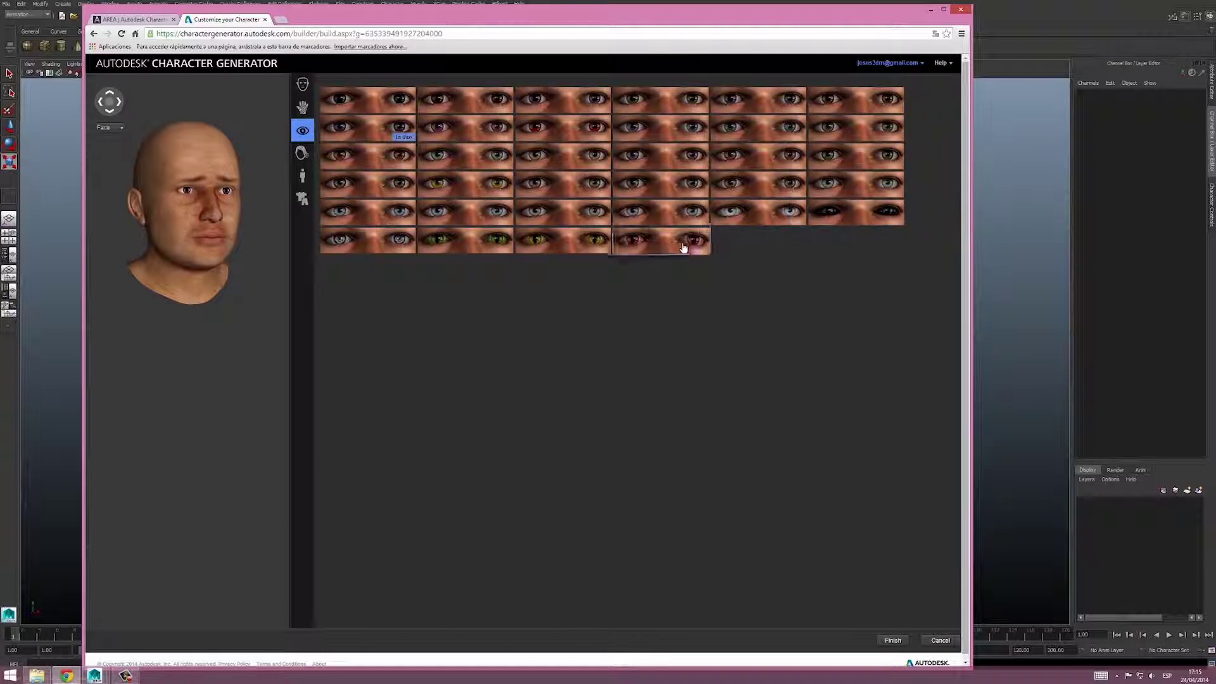
Apply light blue eyes and rotate the head to inspect them from several angles
{"action": "left_click", "coordinate": [470, 215]}
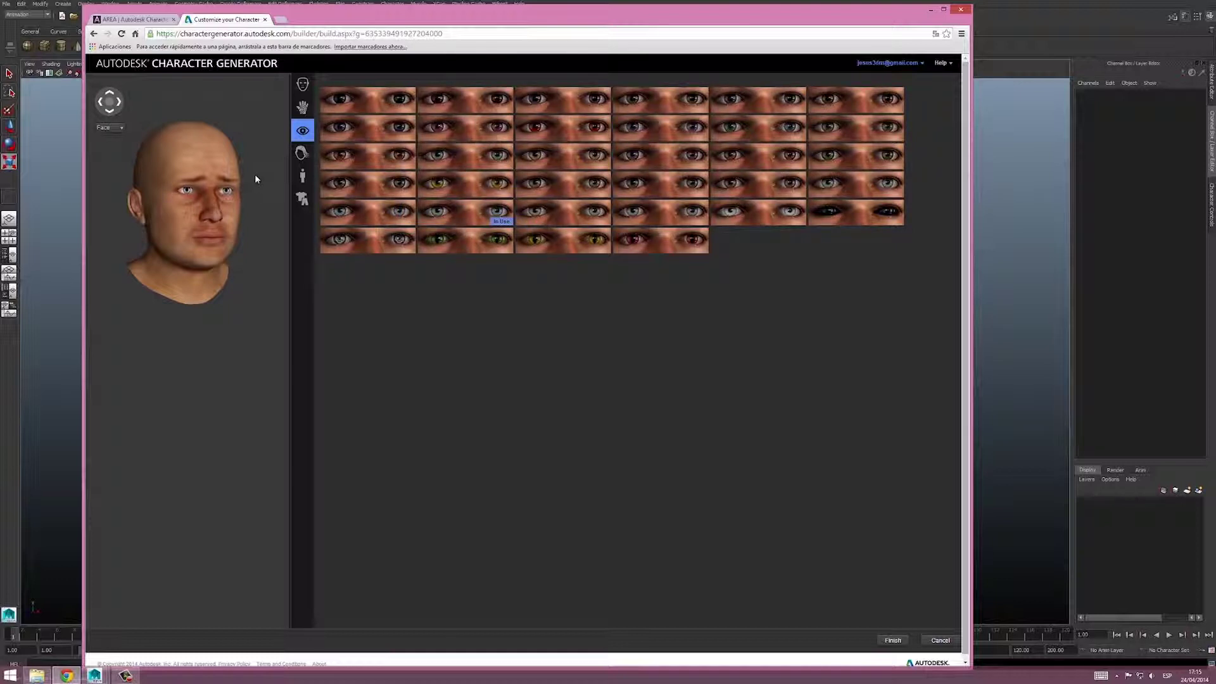
{"action": "left_click", "coordinate": [119, 107]}
{"action": "left_click", "coordinate": [120, 107]}
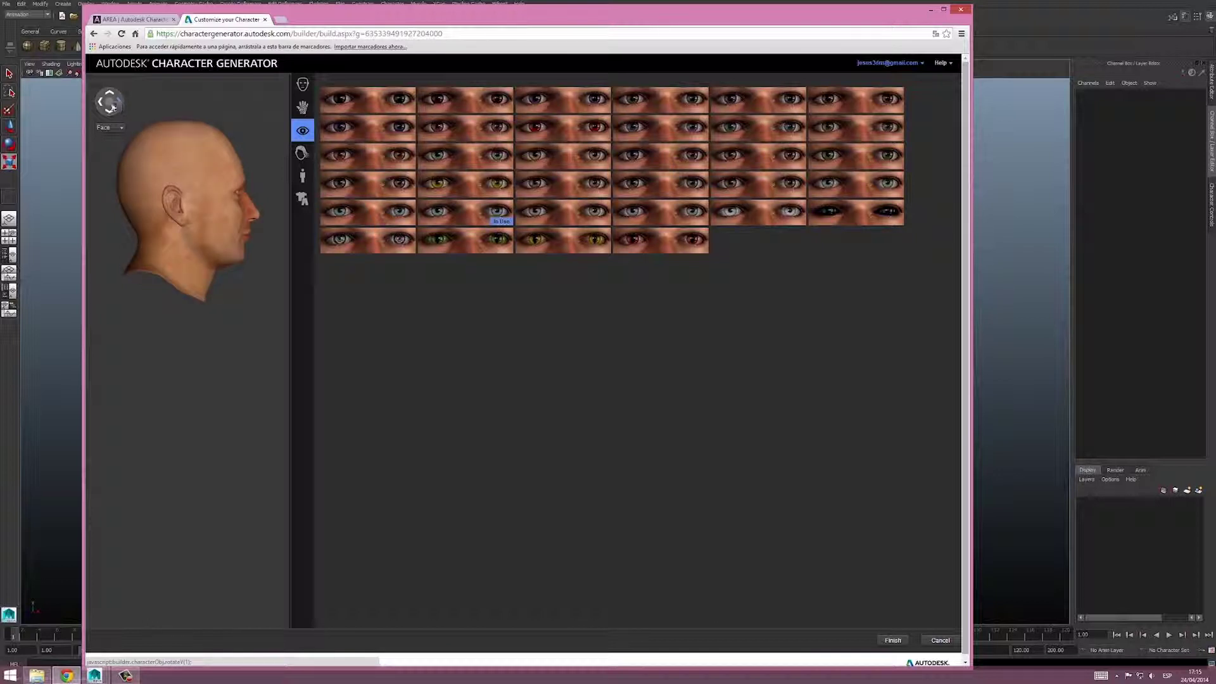
{"action": "left_click", "coordinate": [100, 106]}
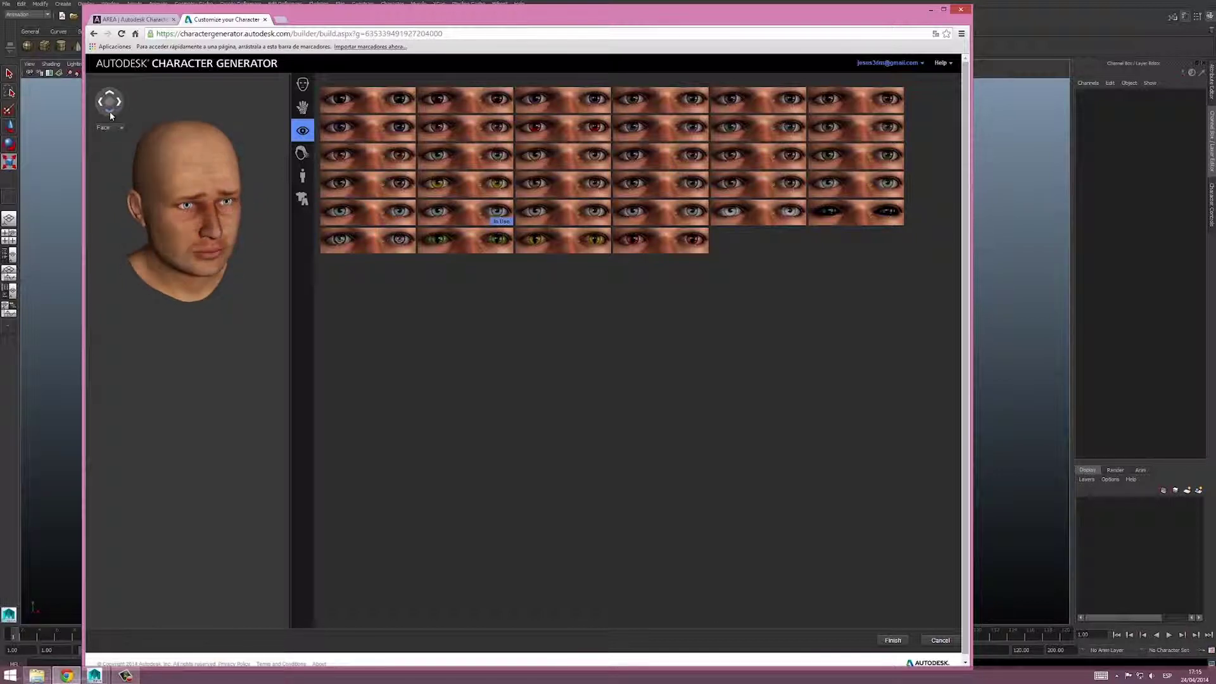
{"action": "left_click", "coordinate": [111, 97]}
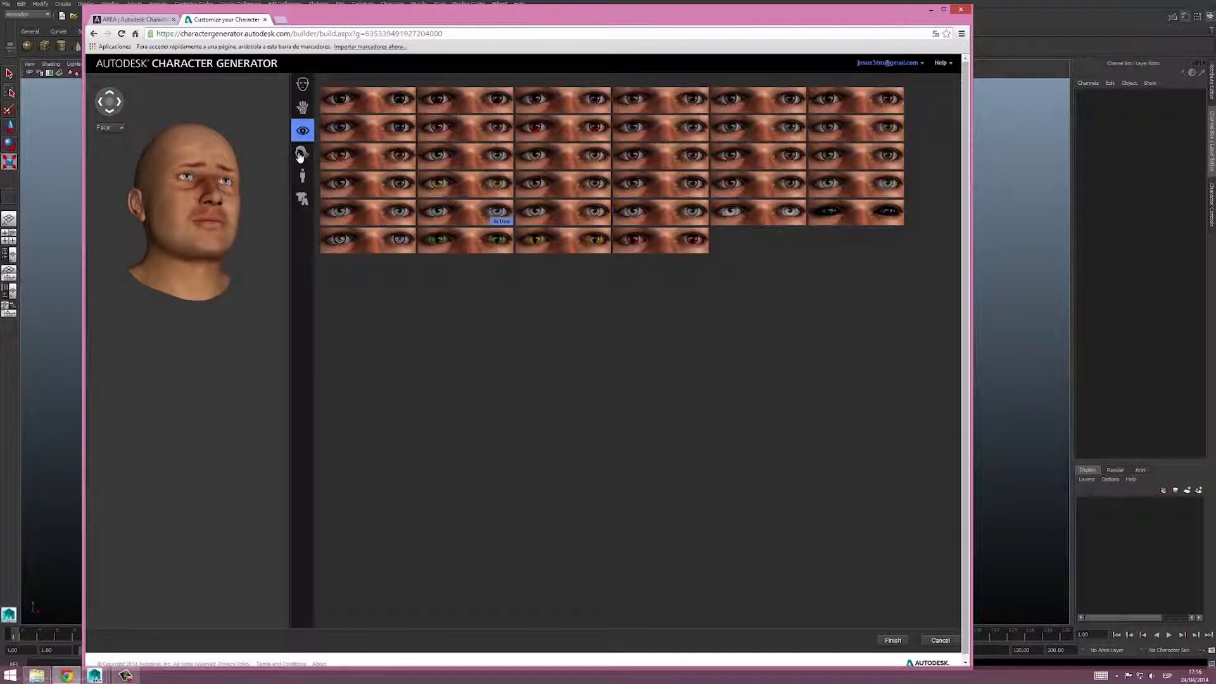
{"action": "left_click", "coordinate": [110, 94]}
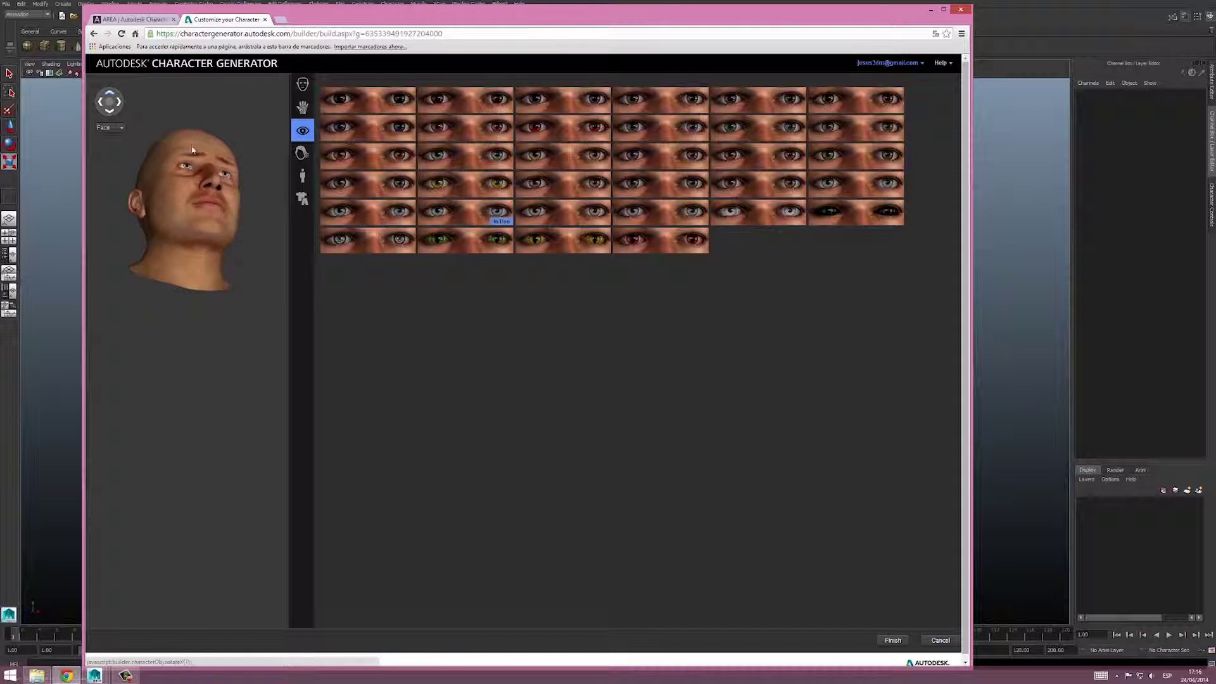
{"action": "left_click", "coordinate": [112, 114]}
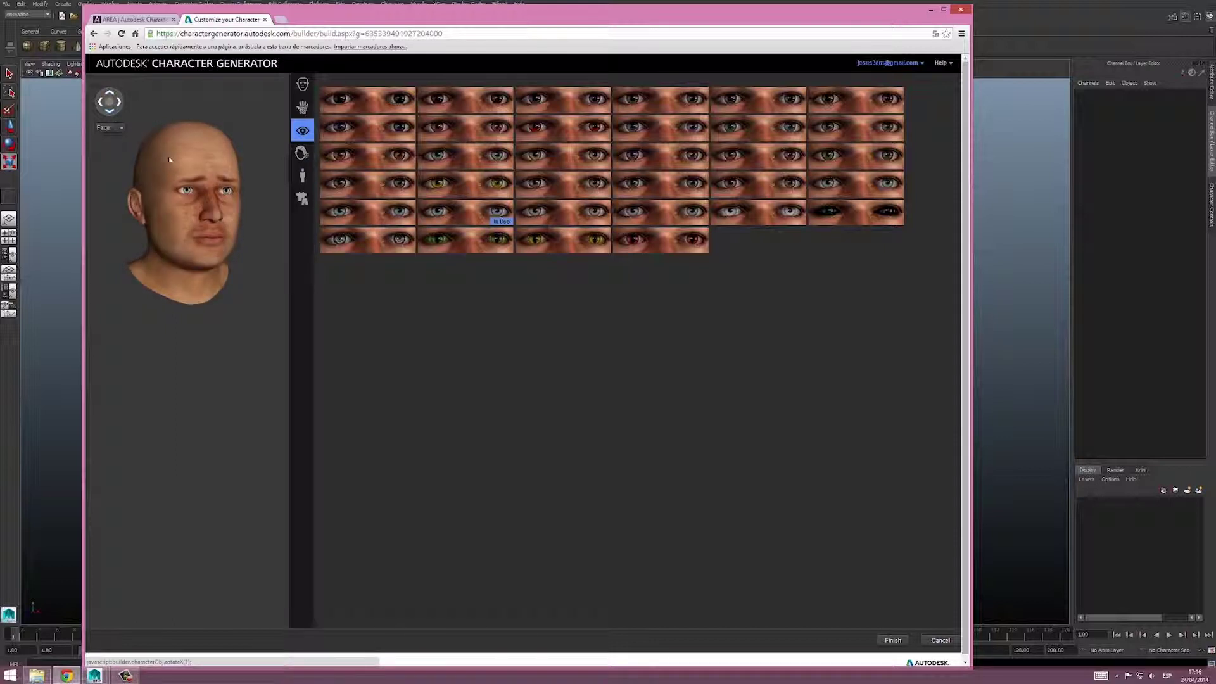
Give the character a short brown hairstyle from the Female hair styles
{"action": "left_click", "coordinate": [304, 156]}
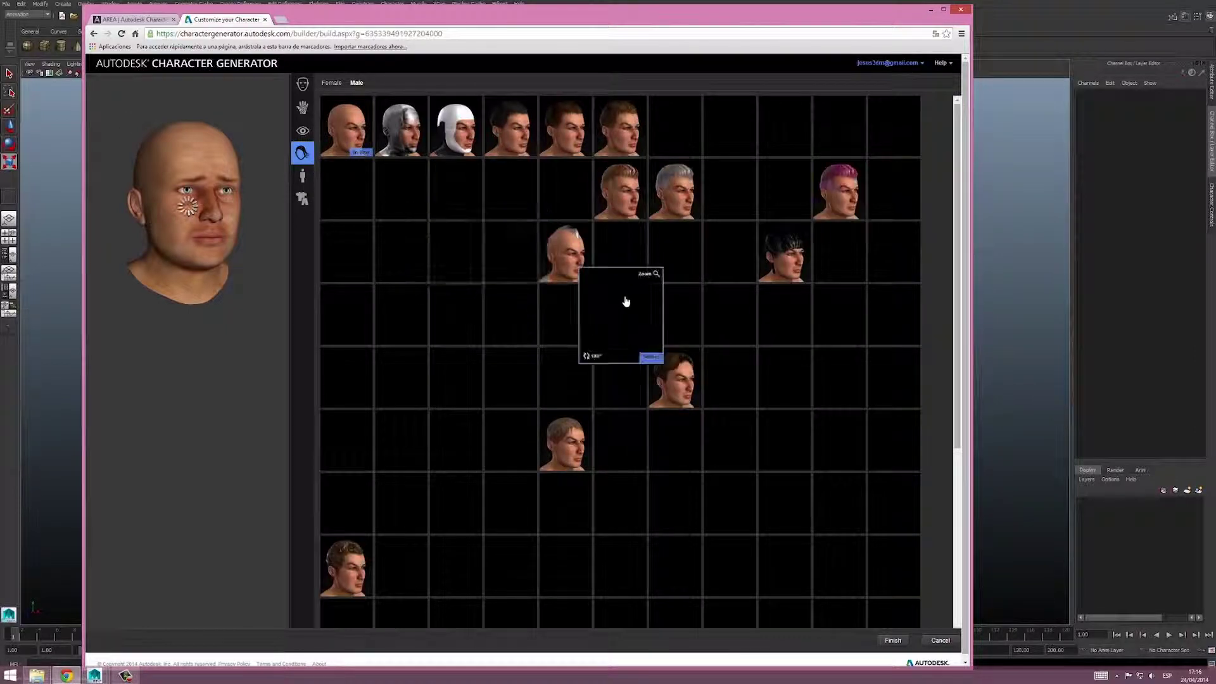
{"action": "scroll", "coordinate": [624, 303], "scroll_direction": "down", "scroll_amount": 3}
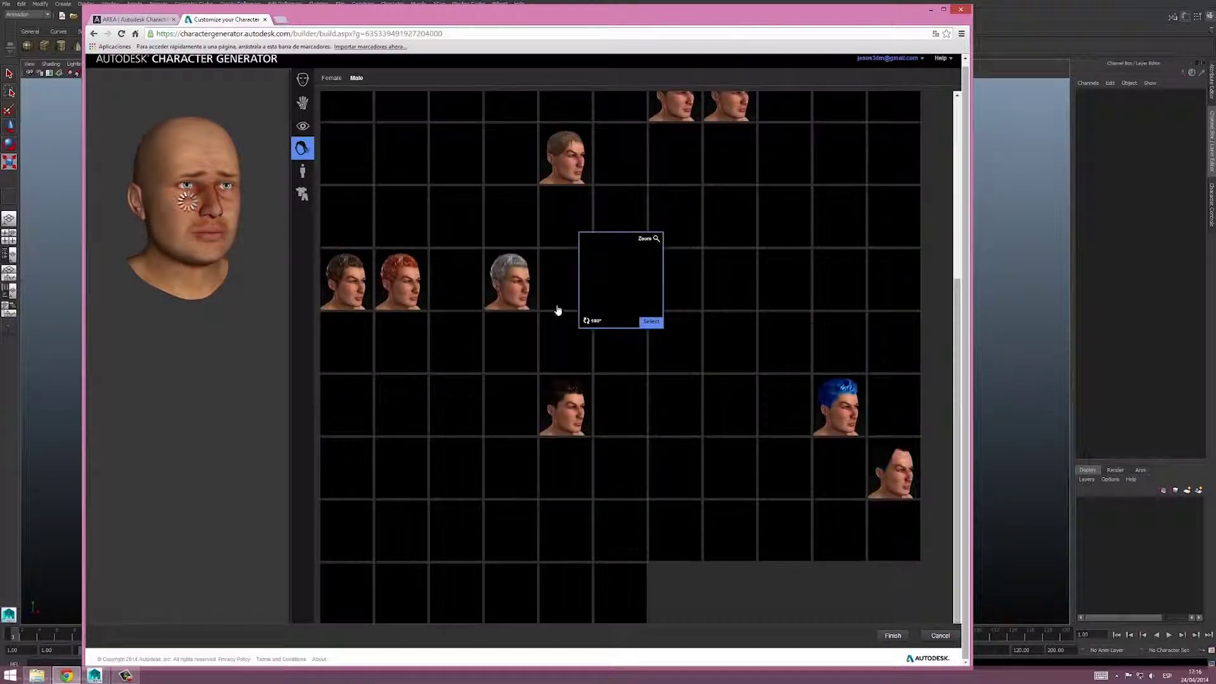
{"action": "scroll", "coordinate": [626, 301], "scroll_direction": "up", "scroll_amount": 5}
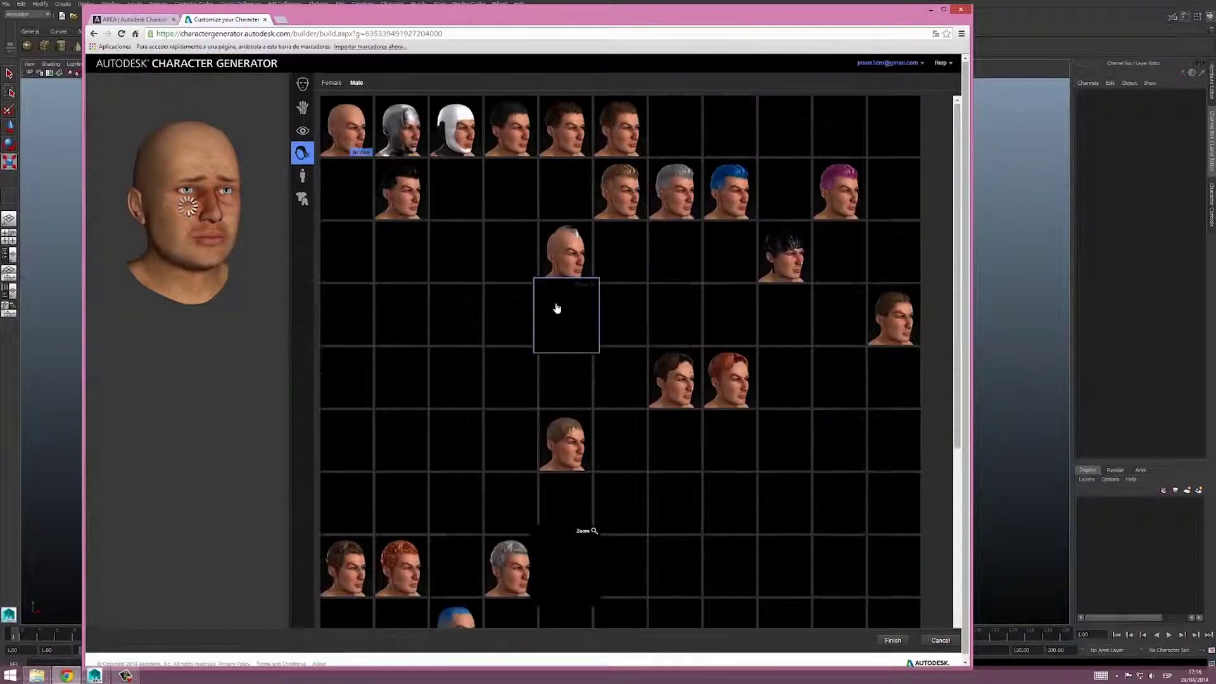
{"action": "left_click", "coordinate": [337, 85]}
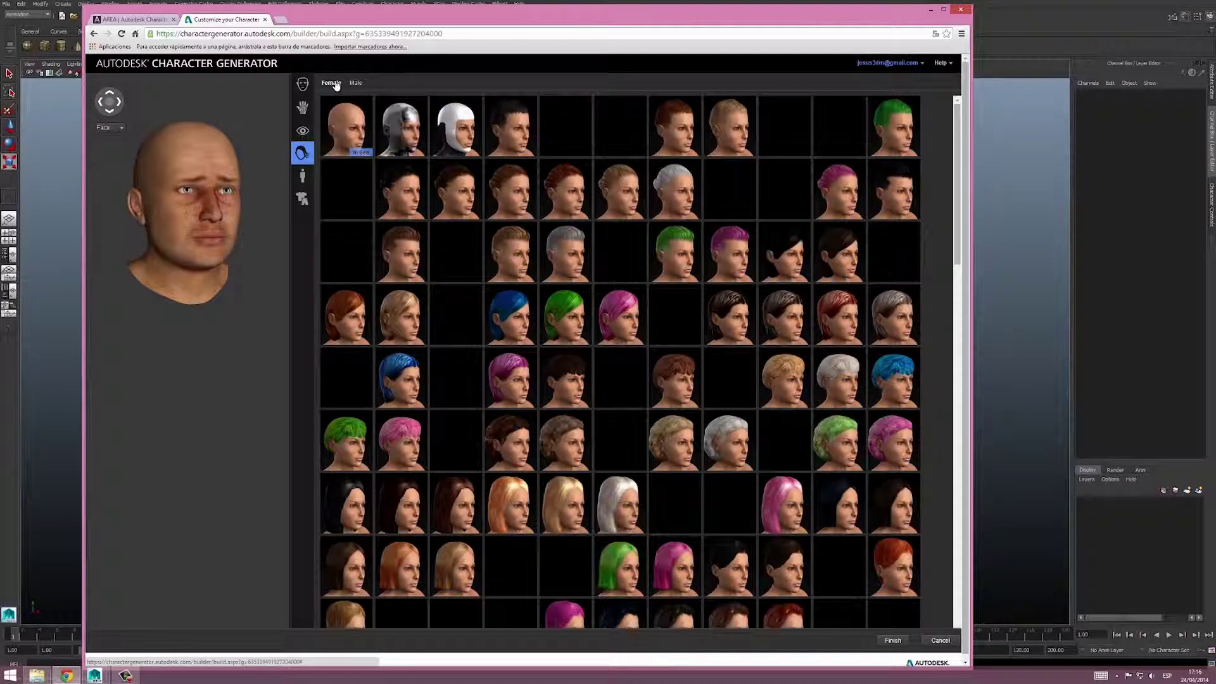
{"action": "left_click", "coordinate": [401, 244]}
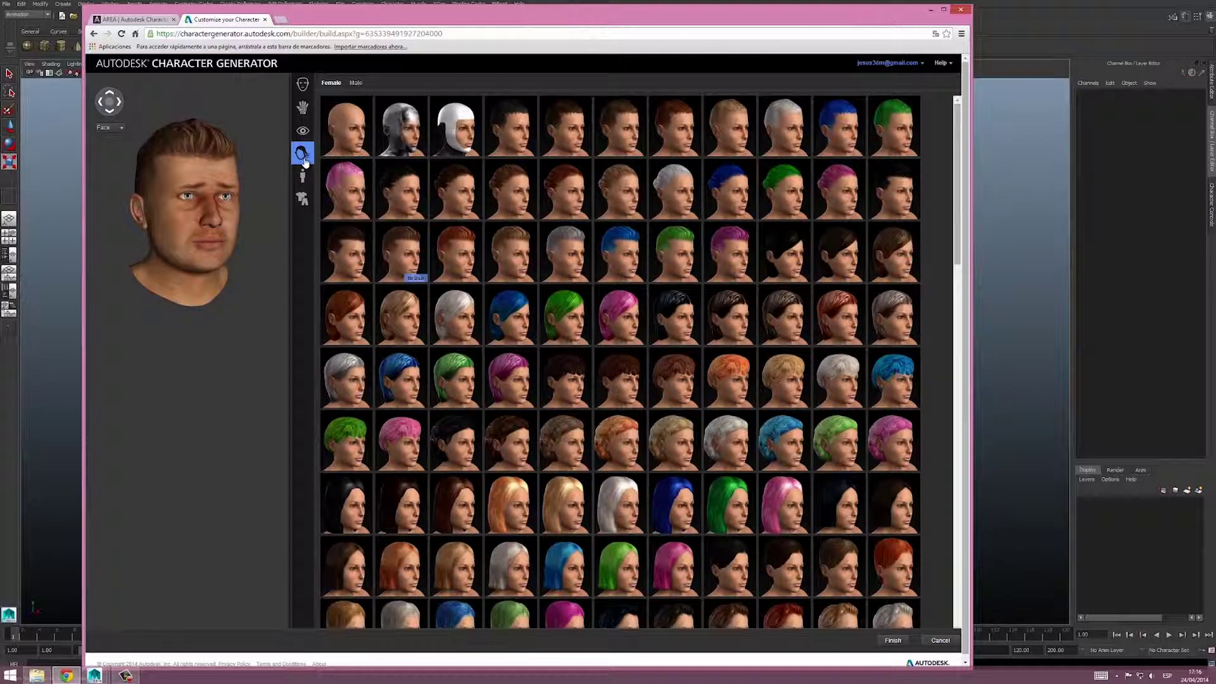
{"action": "mouse_move", "coordinate": [346, 126]}
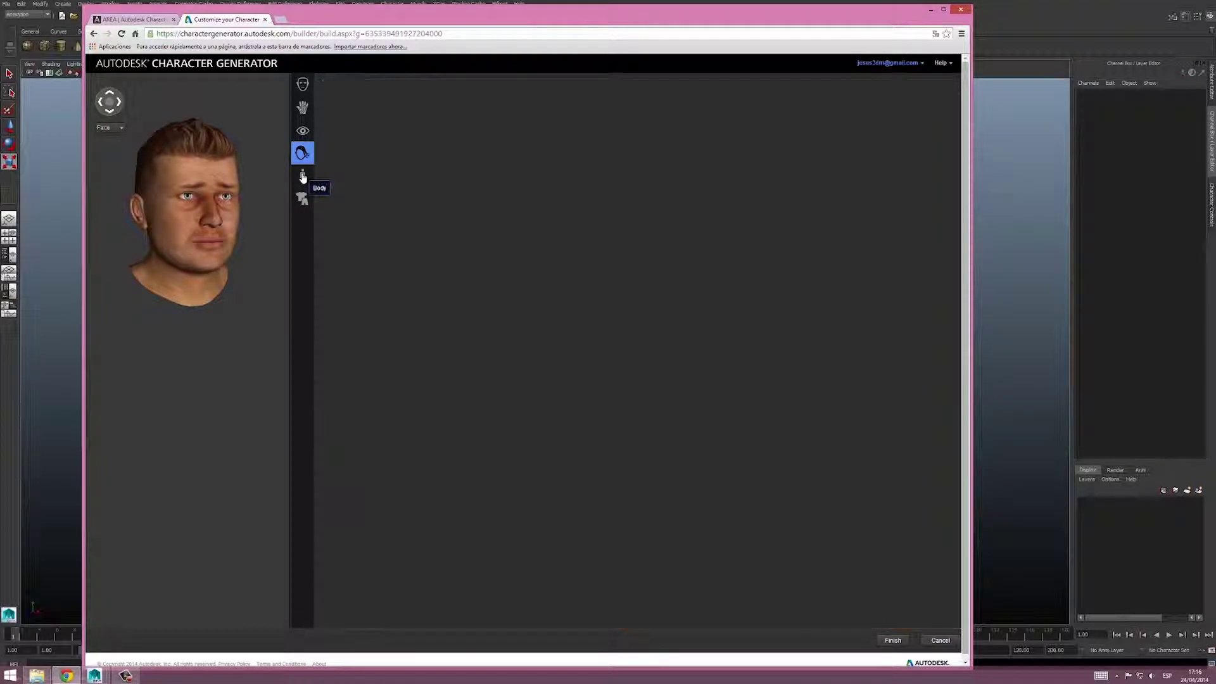
{"action": "left_click", "coordinate": [303, 177]}
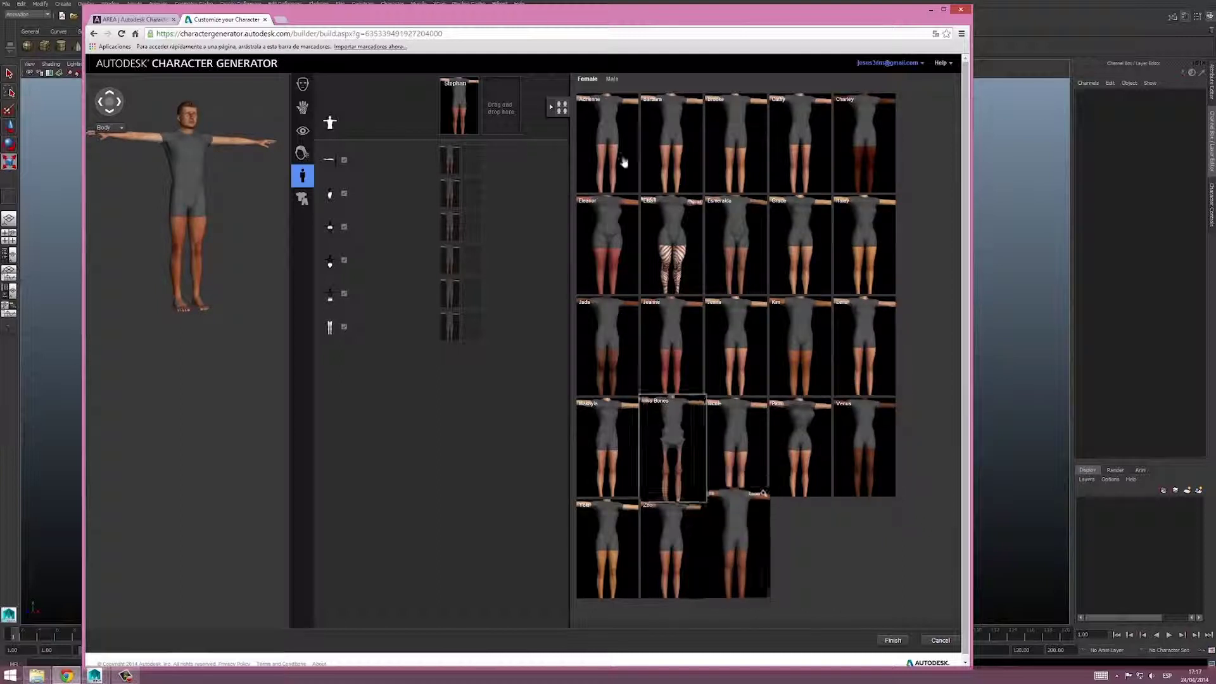
Add the male Buck body as a second blend source and tune the overall body blend
{"action": "left_click", "coordinate": [613, 80]}
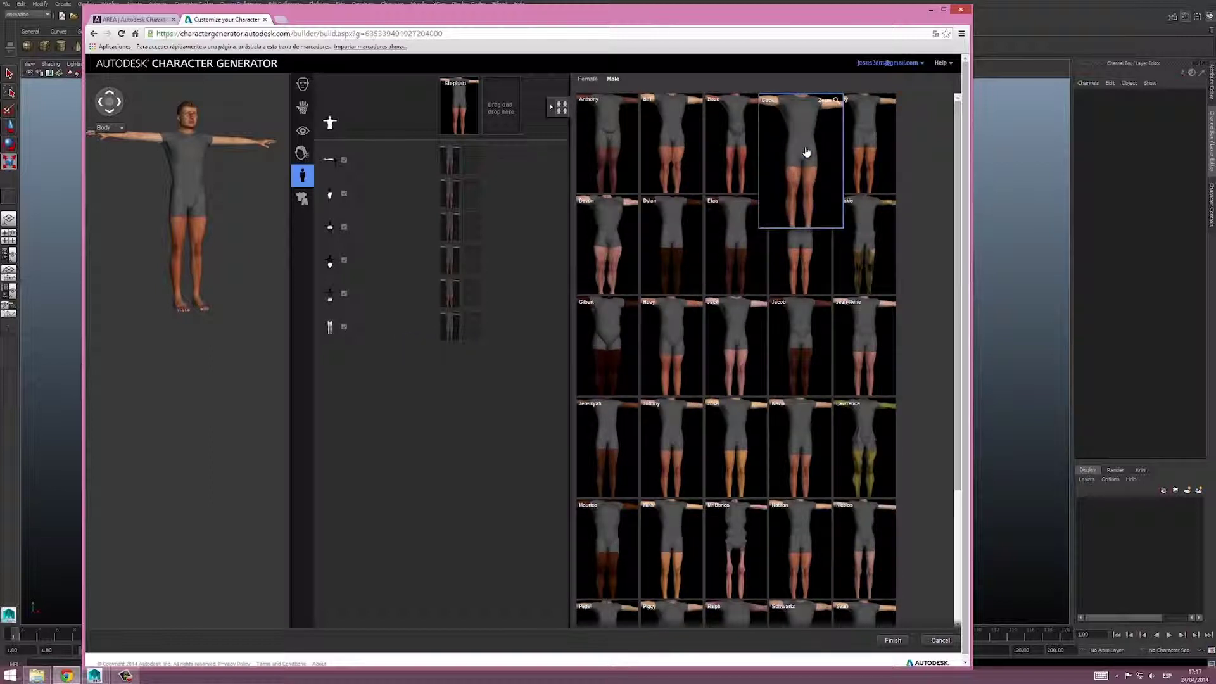
{"action": "left_click_drag", "start_coordinate": [807, 151], "coordinate": [512, 104]}
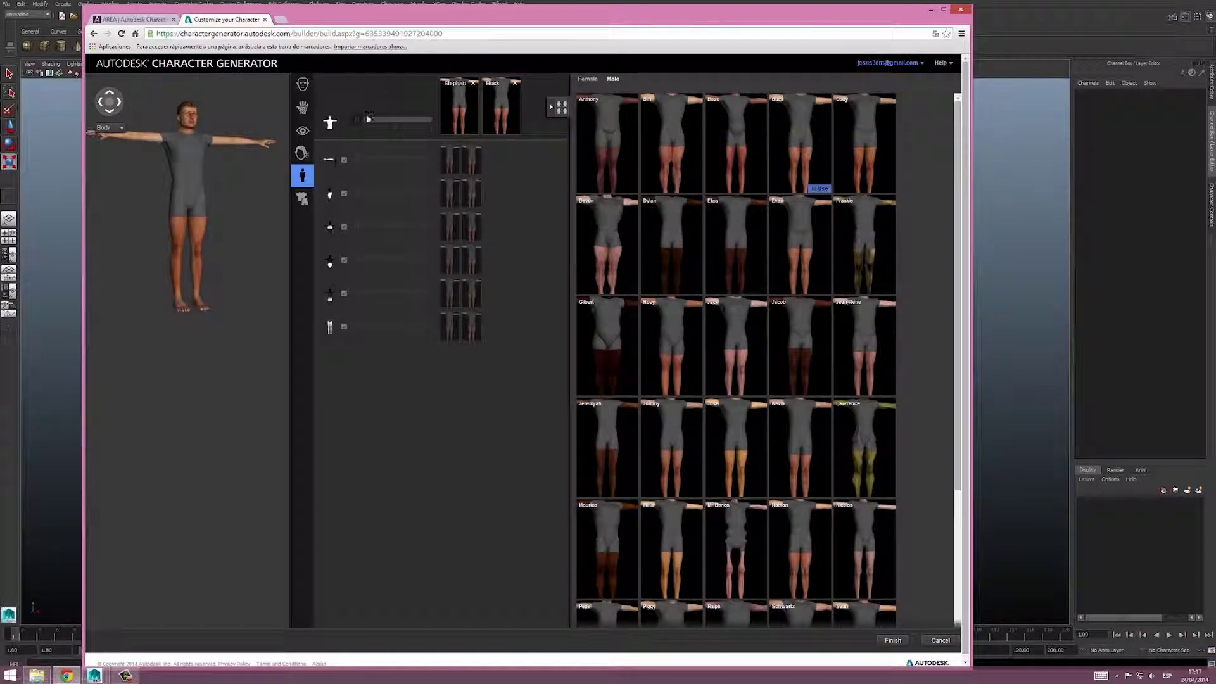
{"action": "left_click_drag", "start_coordinate": [389, 124], "coordinate": [396, 125]}
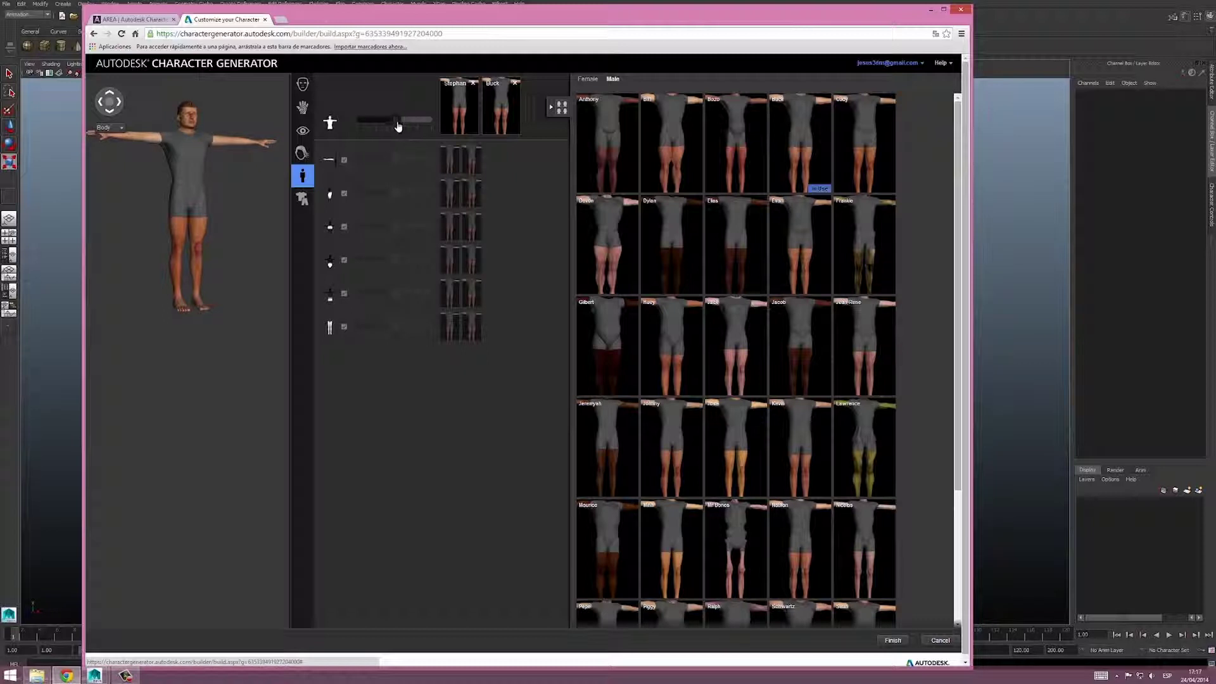
{"action": "left_click_drag", "start_coordinate": [404, 128], "coordinate": [394, 128]}
Push the Arms blend further toward Buck
{"action": "left_click", "coordinate": [379, 164]}
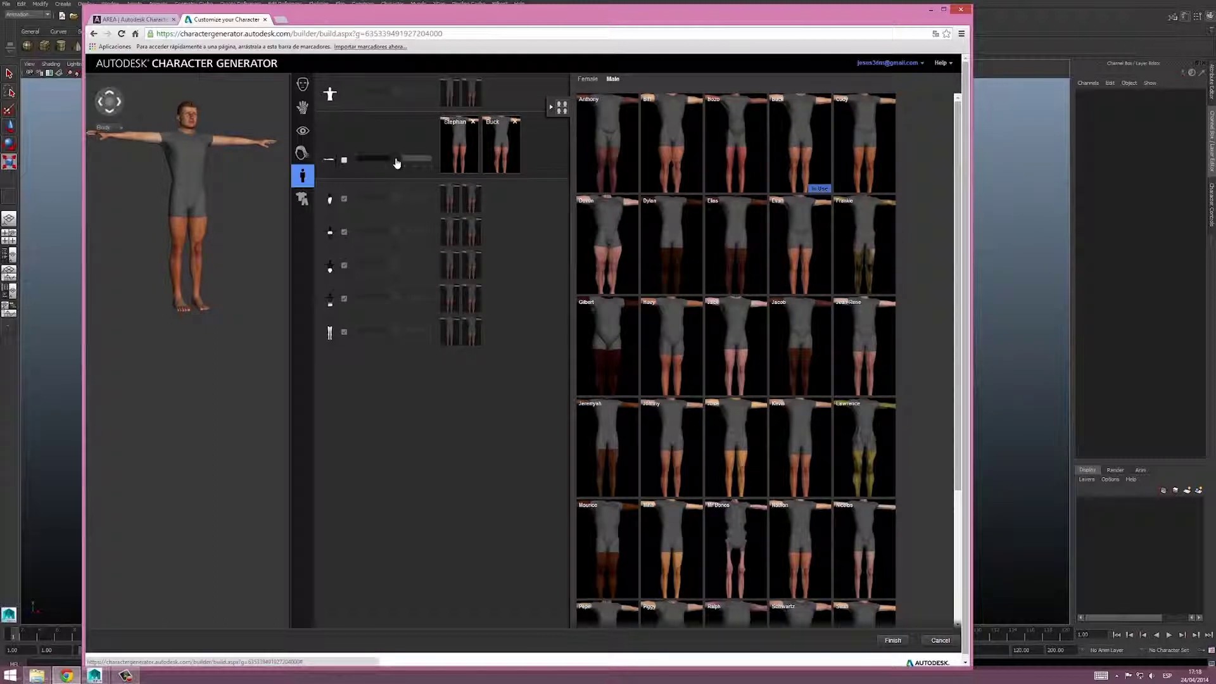
{"action": "left_click_drag", "start_coordinate": [400, 164], "coordinate": [429, 164]}
{"action": "left_click_drag", "start_coordinate": [607, 143], "coordinate": [453, 381]}
Browse the male tops and dress the character in the black leather jacket
{"action": "left_click", "coordinate": [302, 203]}
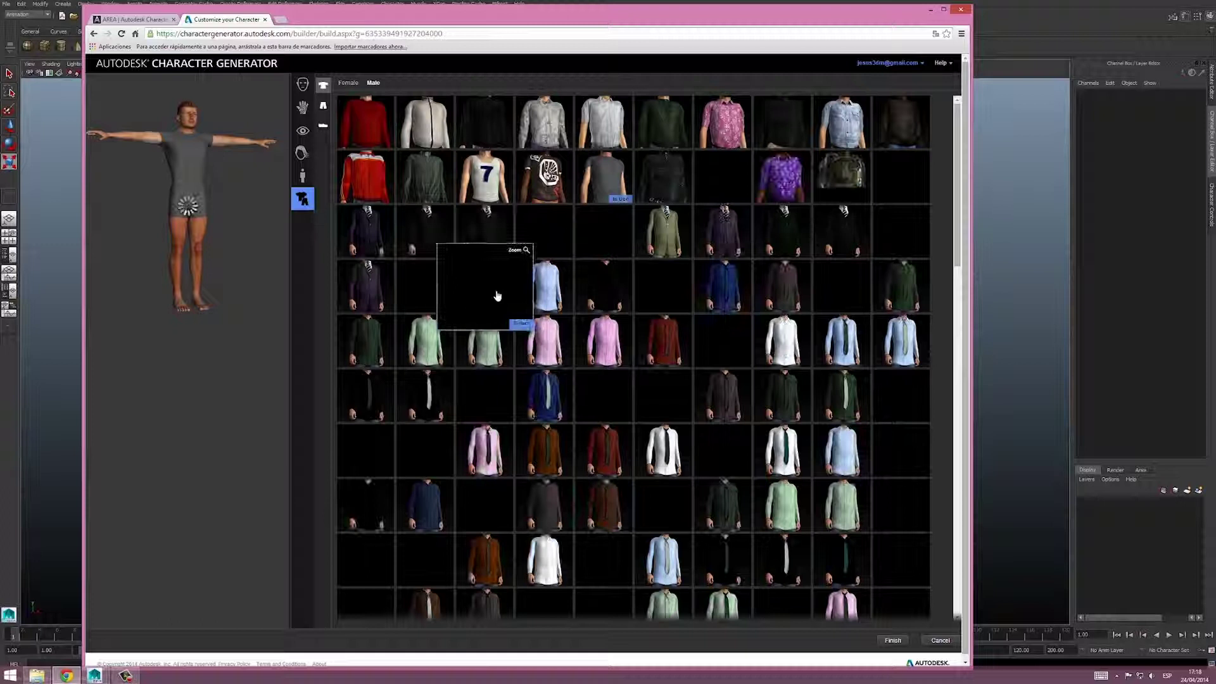
{"action": "scroll", "coordinate": [497, 296], "scroll_direction": "down", "scroll_amount": 2}
{"action": "scroll", "coordinate": [497, 295], "scroll_direction": "down", "scroll_amount": 2}
{"action": "scroll", "coordinate": [498, 295], "scroll_direction": "down", "scroll_amount": 2}
{"action": "scroll", "coordinate": [497, 296], "scroll_direction": "down", "scroll_amount": 2}
{"action": "scroll", "coordinate": [497, 296], "scroll_direction": "down", "scroll_amount": 2}
{"action": "scroll", "coordinate": [497, 295], "scroll_direction": "down", "scroll_amount": 2}
{"action": "scroll", "coordinate": [498, 296], "scroll_direction": "down", "scroll_amount": 2}
{"action": "scroll", "coordinate": [497, 296], "scroll_direction": "down", "scroll_amount": 2}
{"action": "scroll", "coordinate": [497, 296], "scroll_direction": "down", "scroll_amount": 3}
{"action": "scroll", "coordinate": [497, 296], "scroll_direction": "up", "scroll_amount": 3}
{"action": "scroll", "coordinate": [497, 296], "scroll_direction": "up", "scroll_amount": 3}
{"action": "scroll", "coordinate": [498, 296], "scroll_direction": "up", "scroll_amount": 3}
{"action": "scroll", "coordinate": [497, 295], "scroll_direction": "up", "scroll_amount": 3}
{"action": "scroll", "coordinate": [497, 296], "scroll_direction": "up", "scroll_amount": 3}
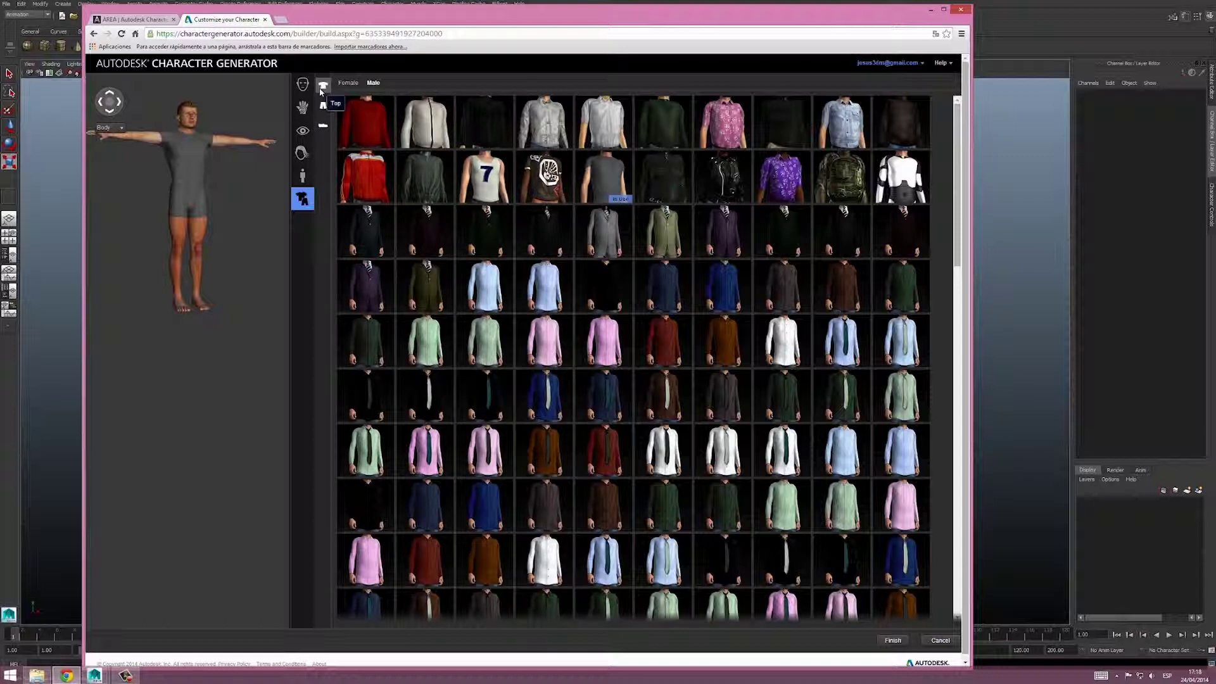
{"action": "mouse_move", "coordinate": [724, 177]}
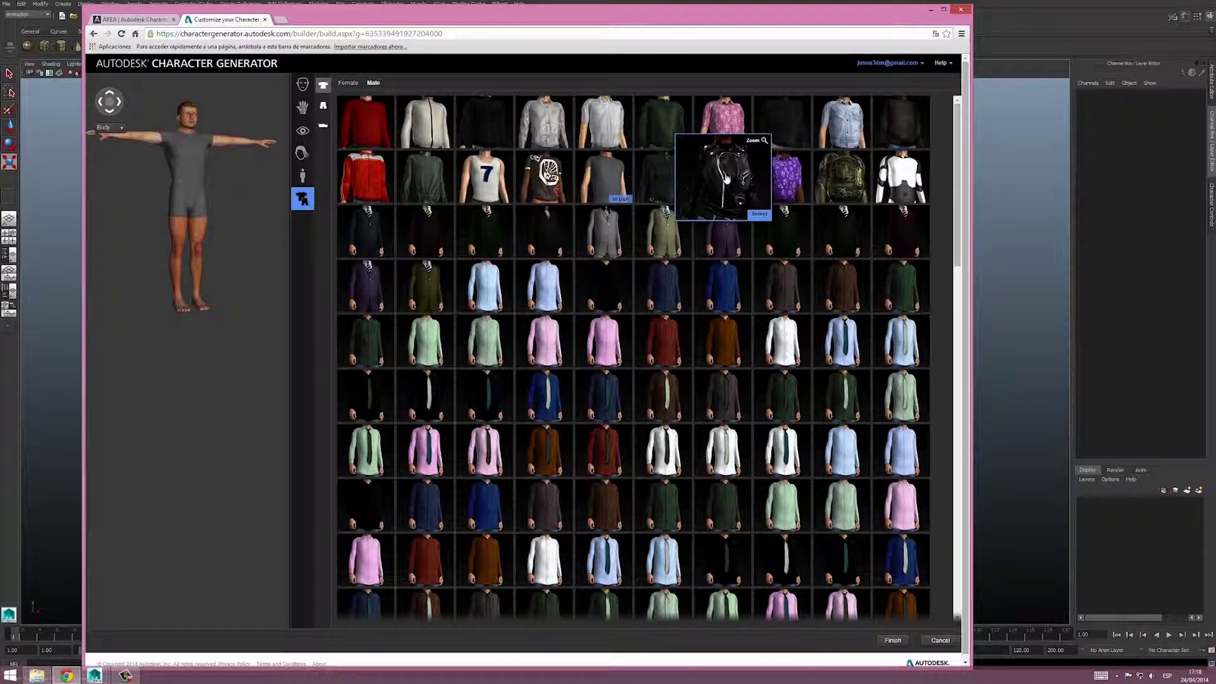
{"action": "left_click", "coordinate": [722, 174]}
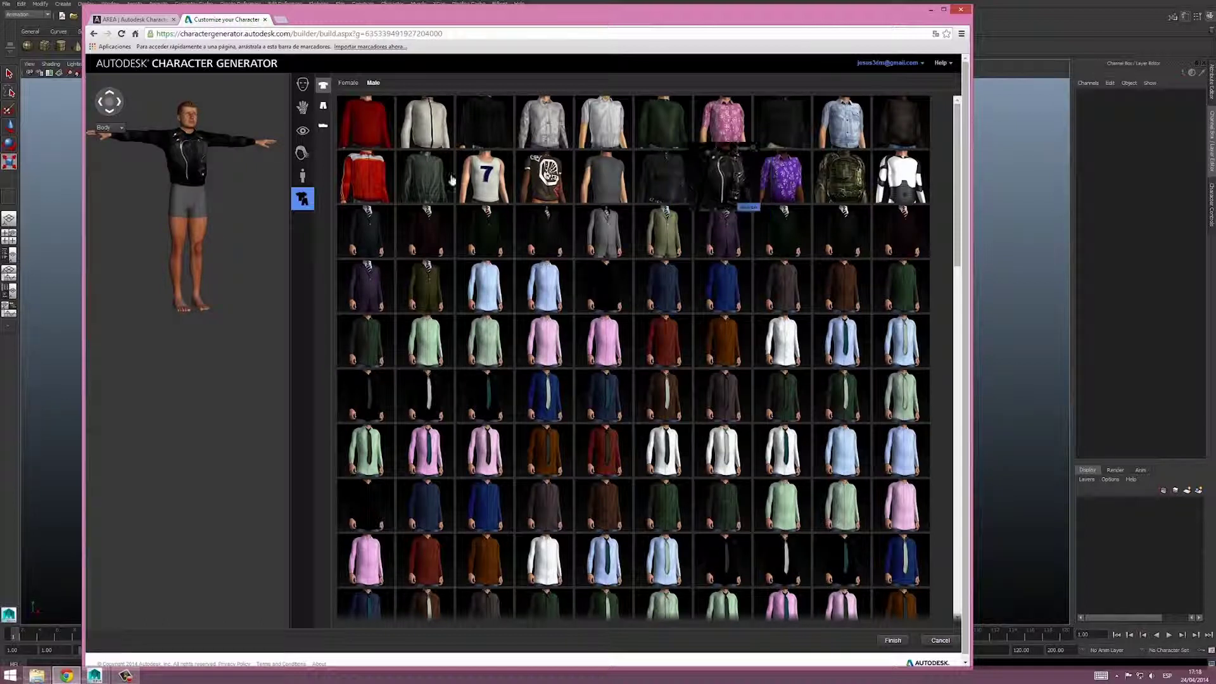
Dress the character in blue jeans from the Bottom category and bring up the shoe presets
{"action": "left_click", "coordinate": [323, 109]}
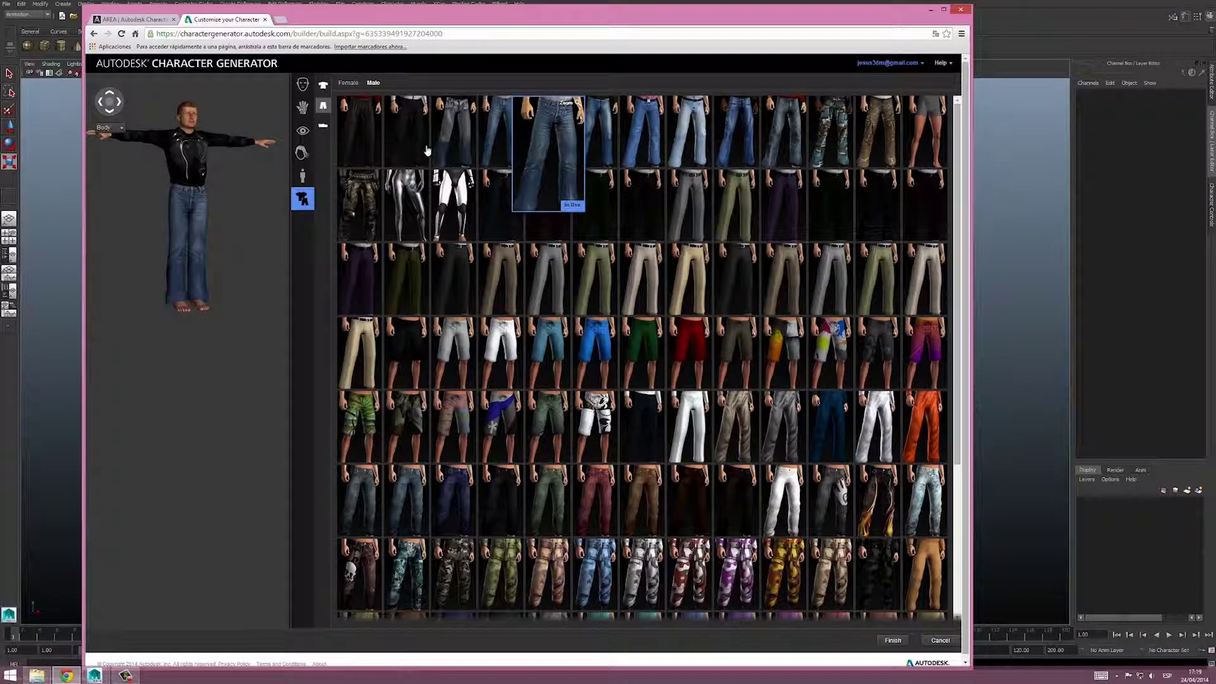
{"action": "left_click", "coordinate": [323, 129]}
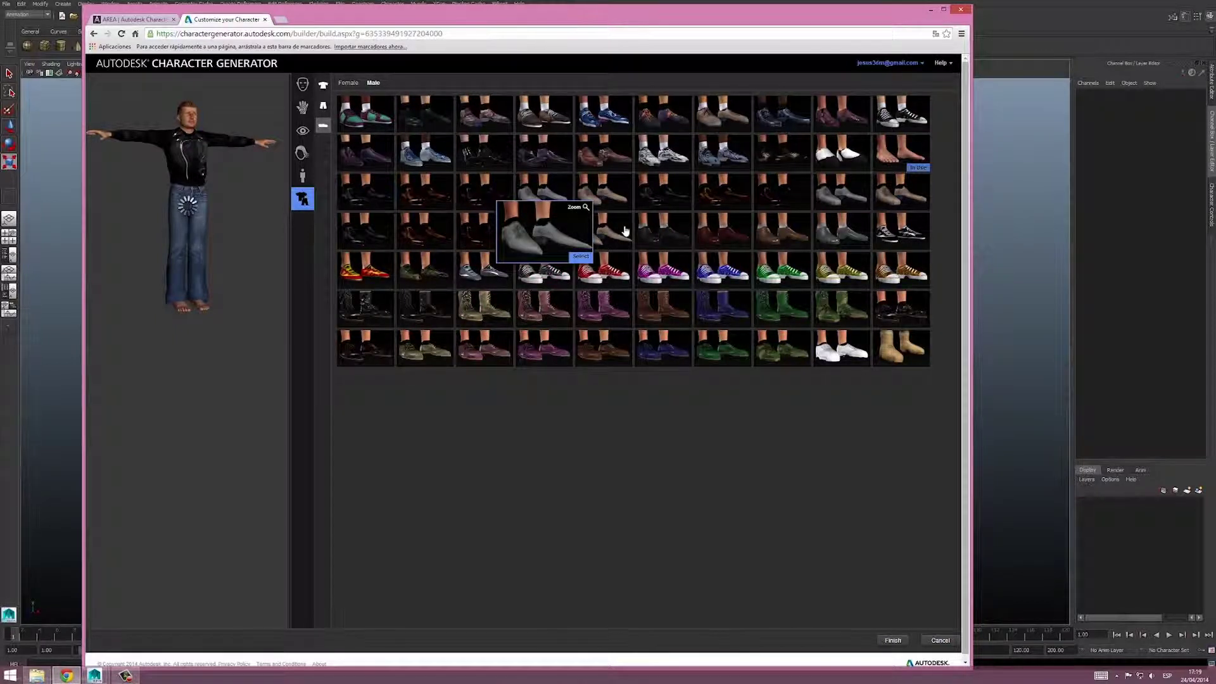
Put the black-and-white sneakers from the male shoe presets on the character
{"action": "left_click", "coordinate": [890, 114]}
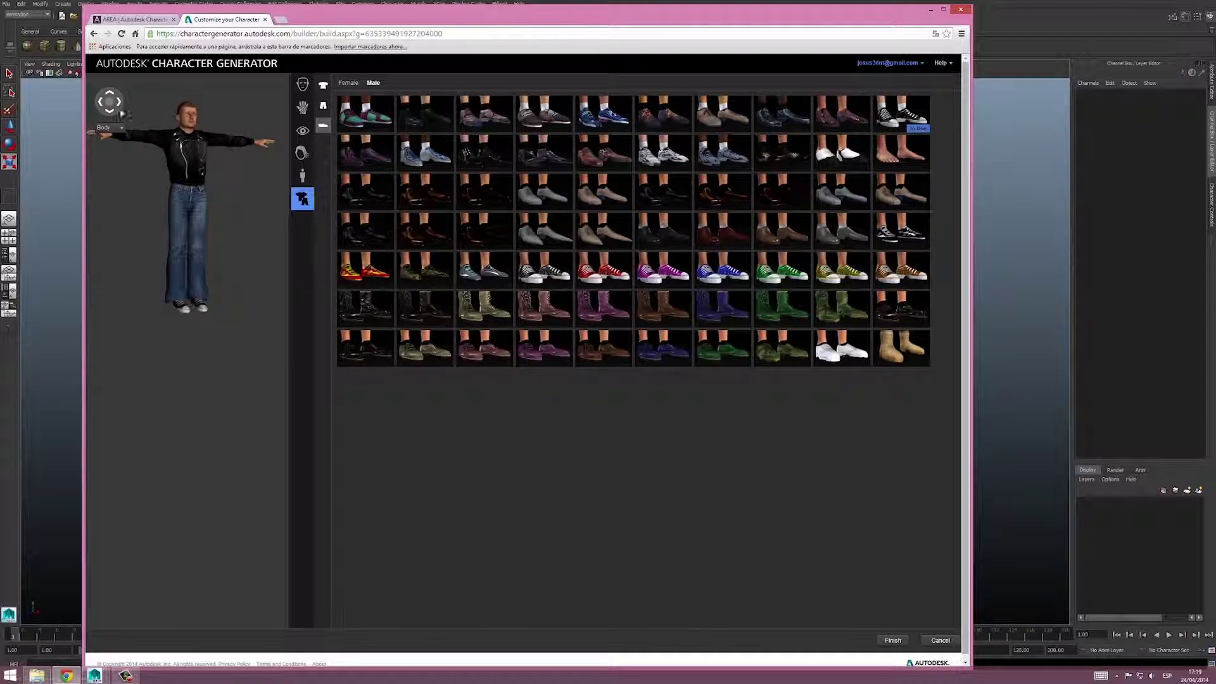
{"action": "left_click", "coordinate": [120, 105]}
{"action": "left_click", "coordinate": [121, 105]}
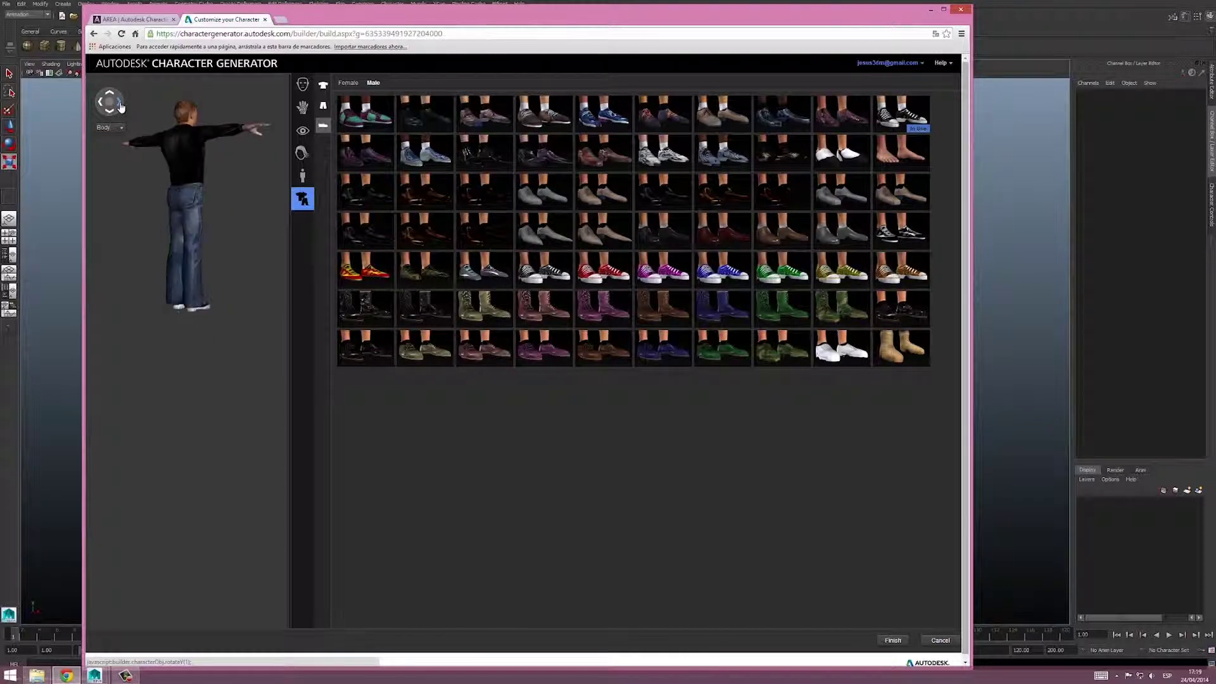
{"action": "left_click", "coordinate": [120, 105]}
{"action": "left_click", "coordinate": [120, 106]}
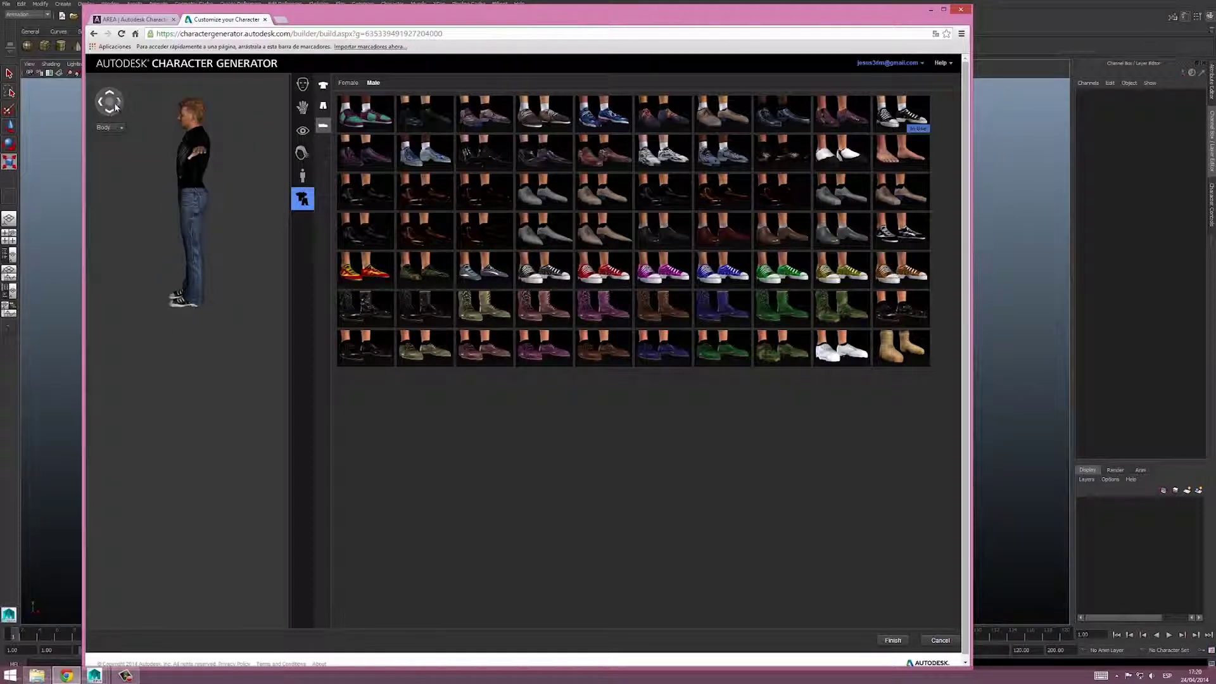
{"action": "left_click", "coordinate": [109, 97]}
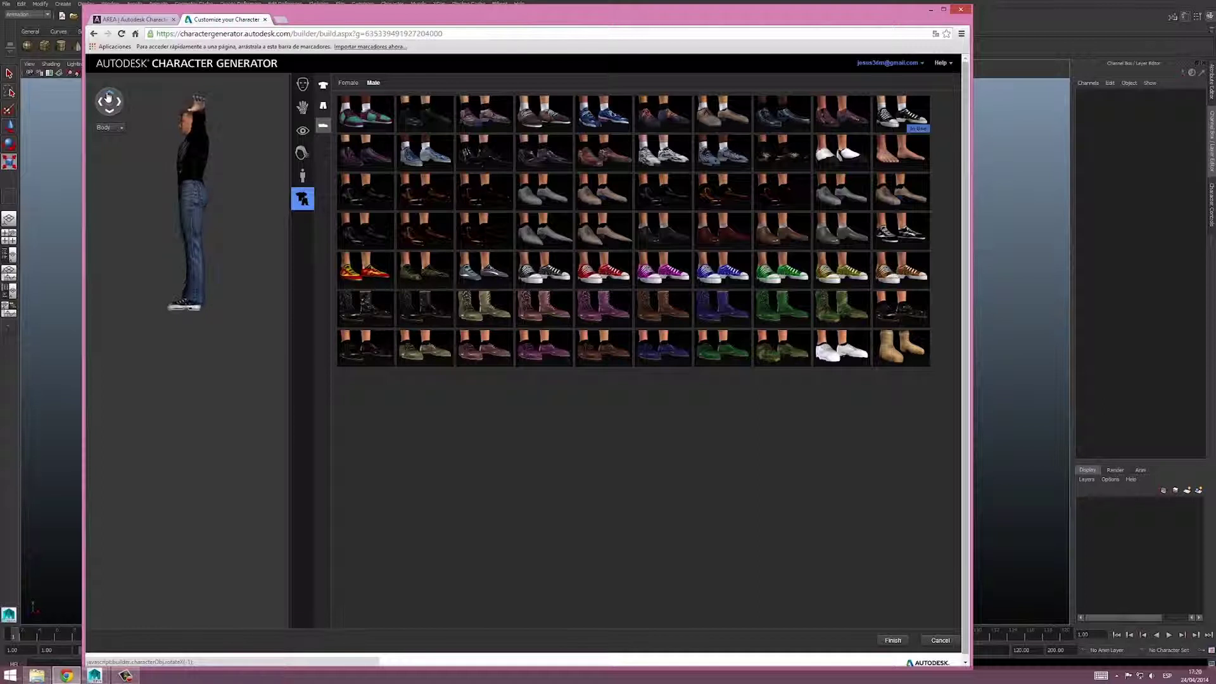
{"action": "left_click", "coordinate": [119, 103]}
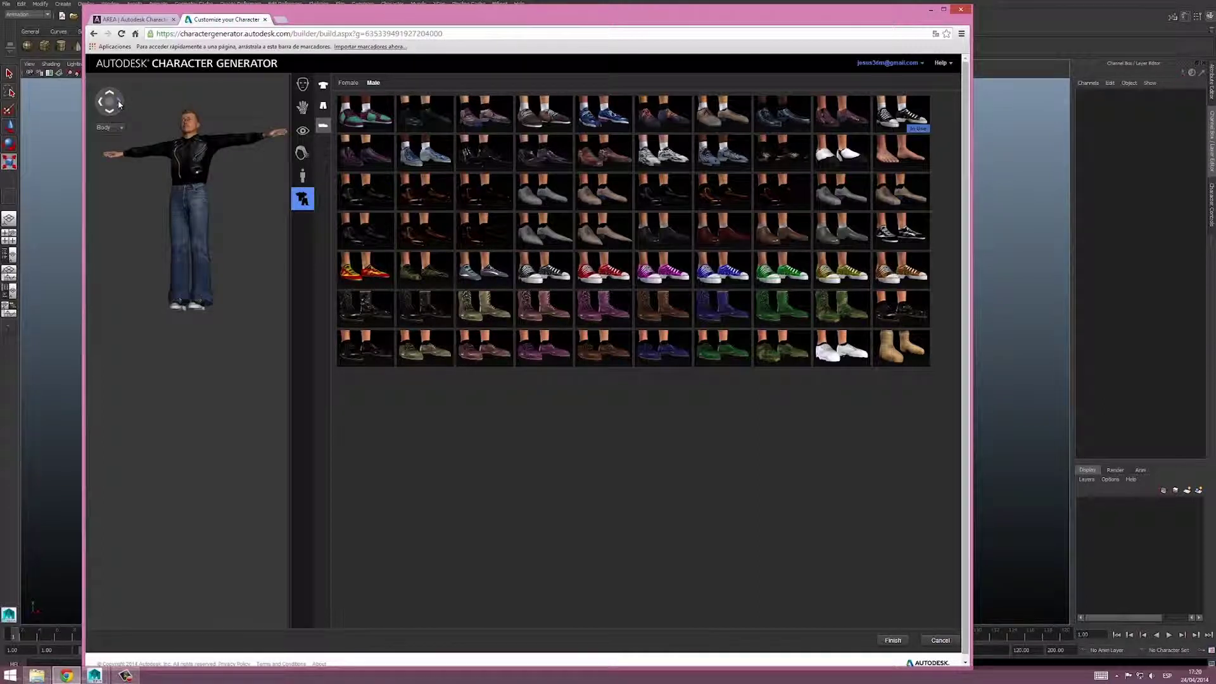
{"action": "left_click", "coordinate": [114, 128]}
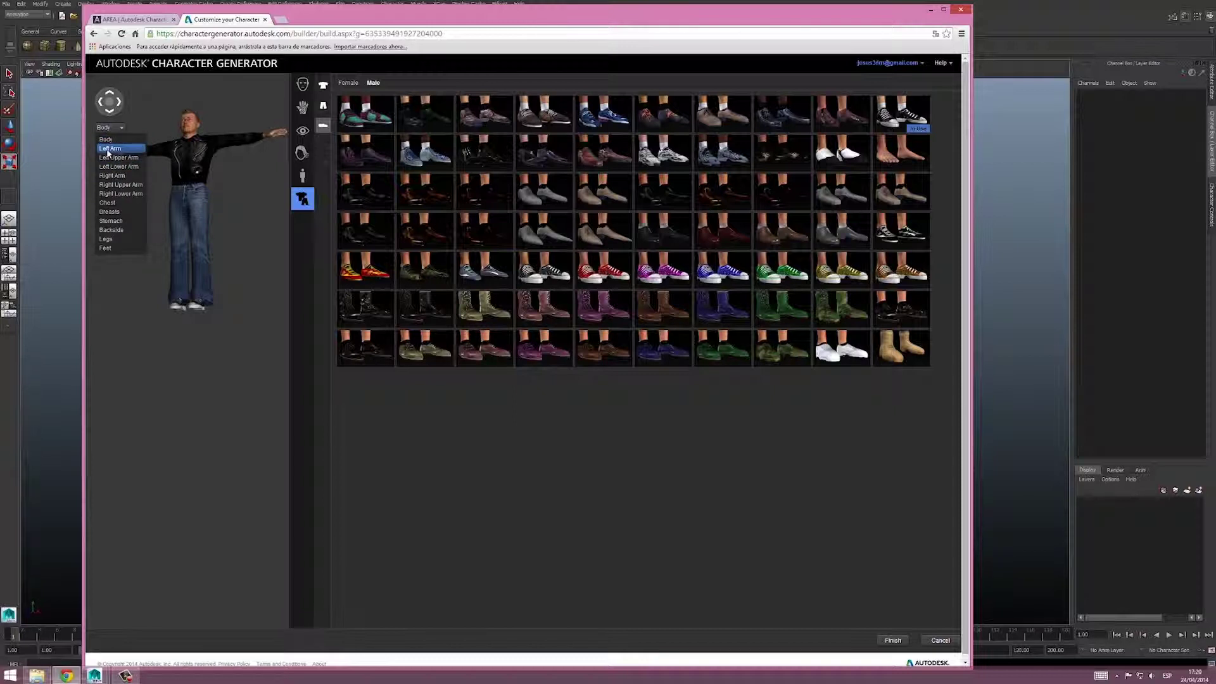
{"action": "left_click", "coordinate": [108, 150]}
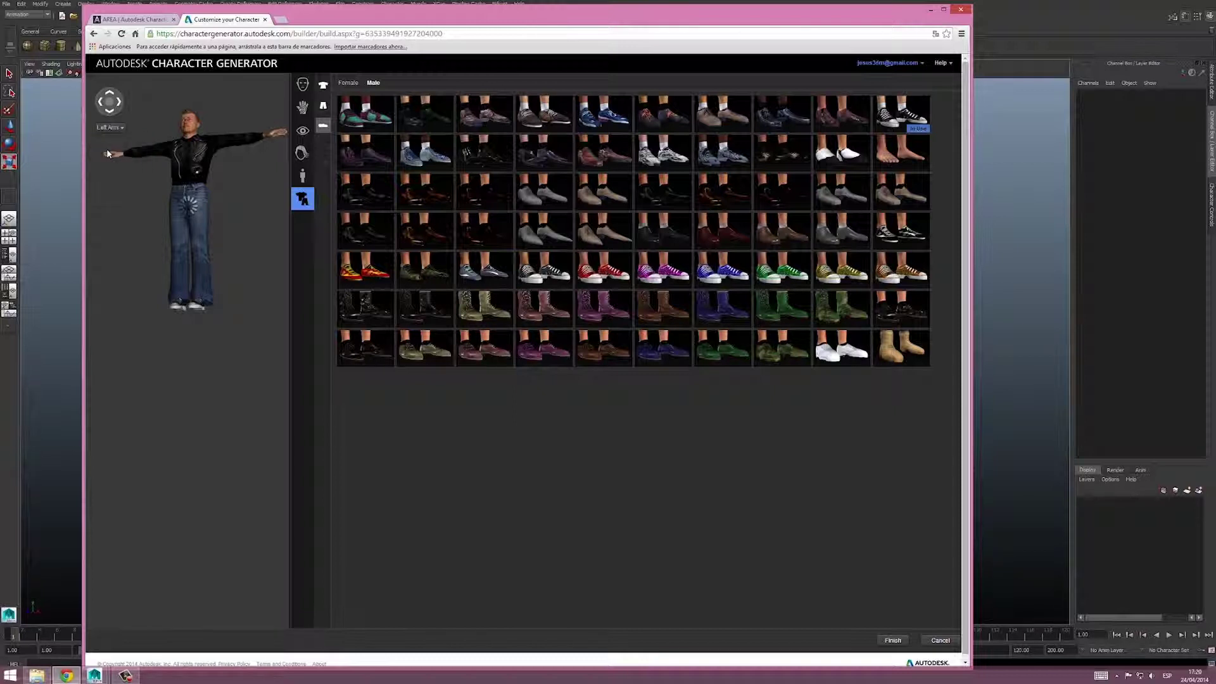
{"action": "left_click", "coordinate": [116, 110]}
{"action": "left_click", "coordinate": [110, 109]}
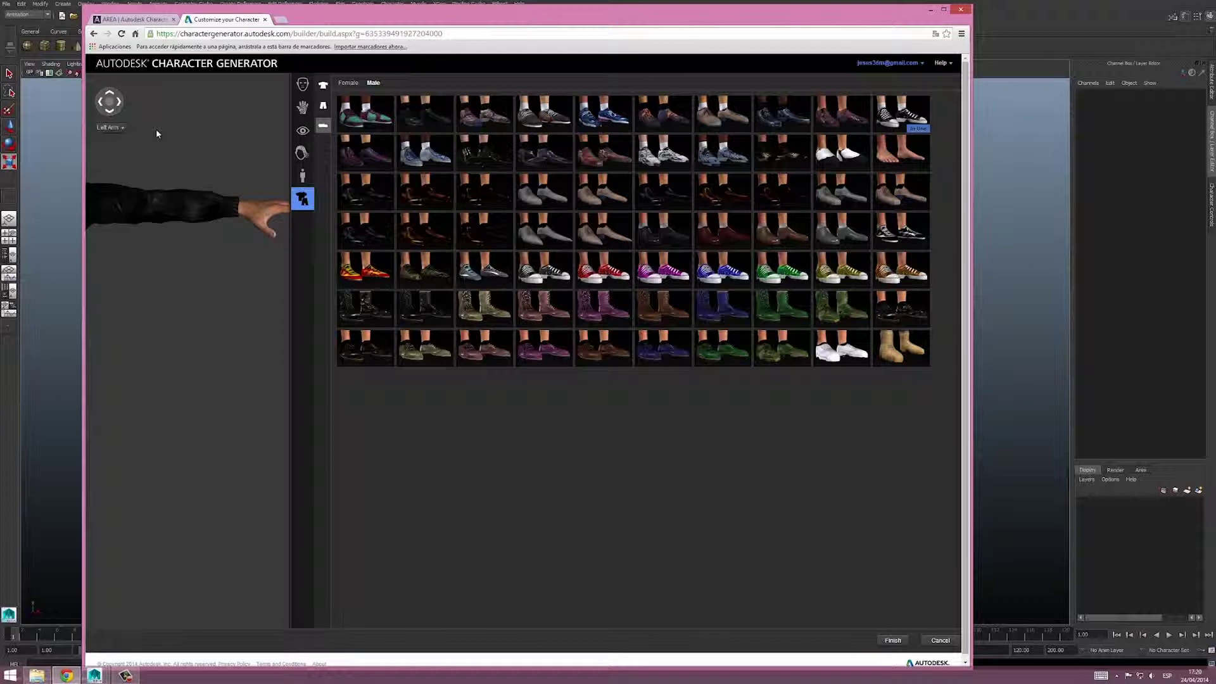
{"action": "left_click", "coordinate": [123, 130]}
{"action": "left_click", "coordinate": [117, 139]}
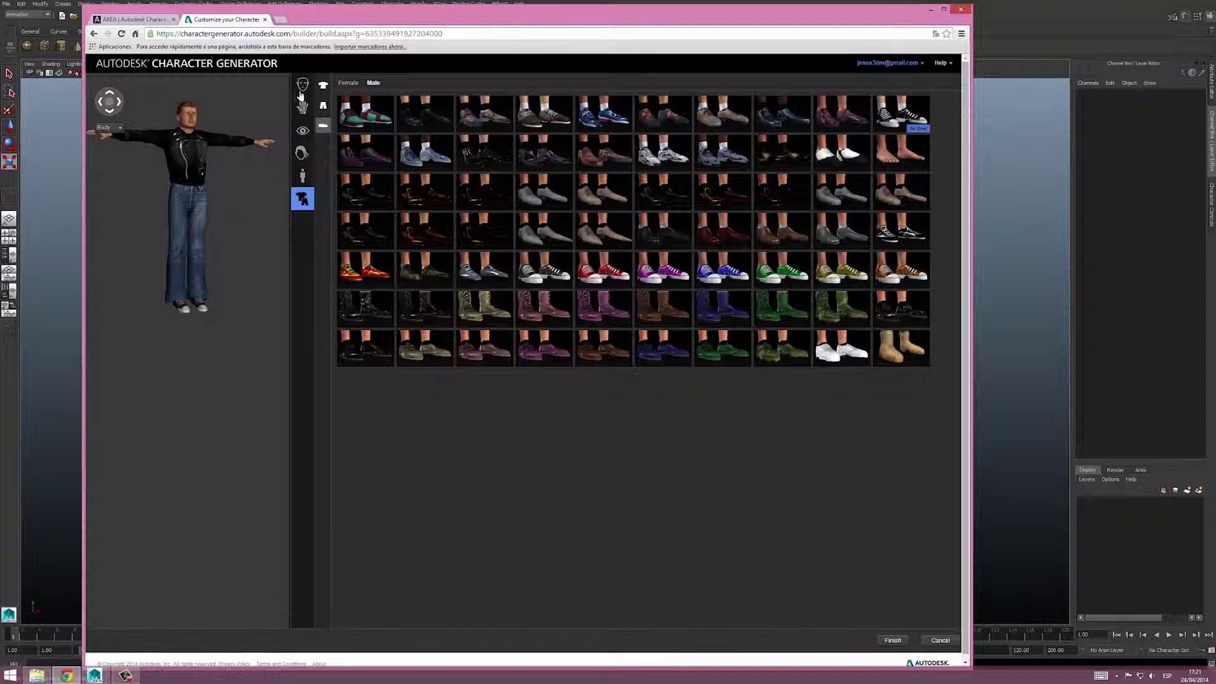
In the Head presets, slide the Mouth blend further from Stephan toward Evan
{"action": "left_click", "coordinate": [323, 105]}
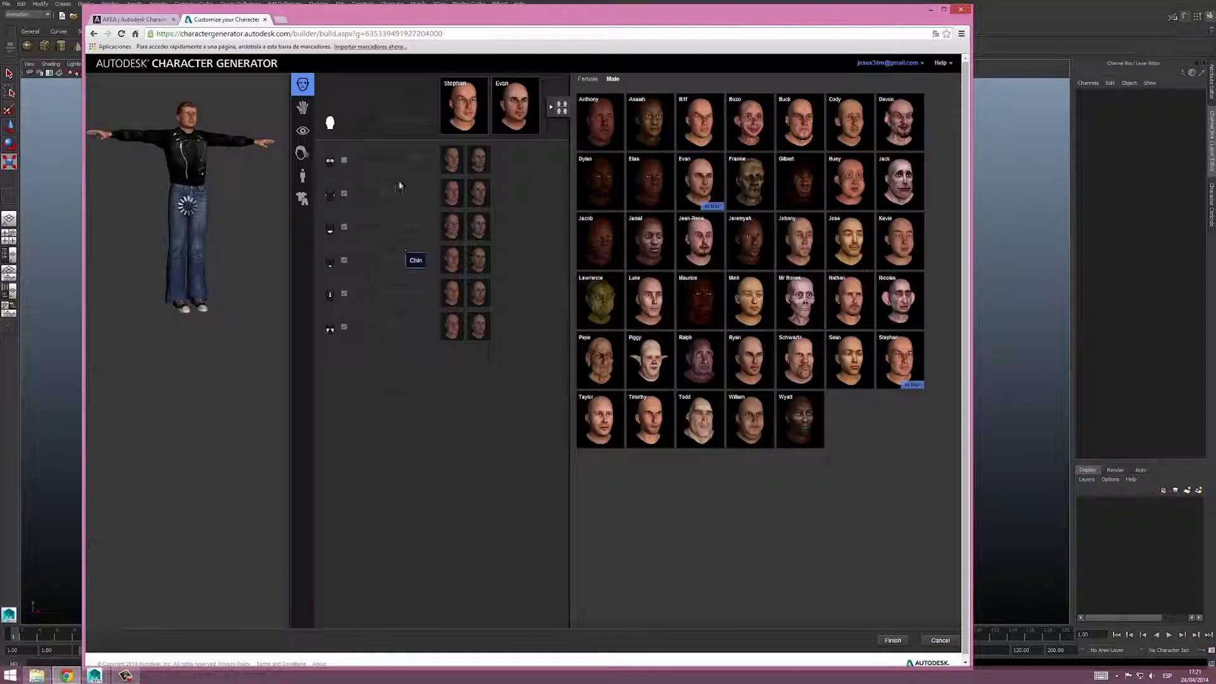
{"action": "left_click", "coordinate": [400, 232]}
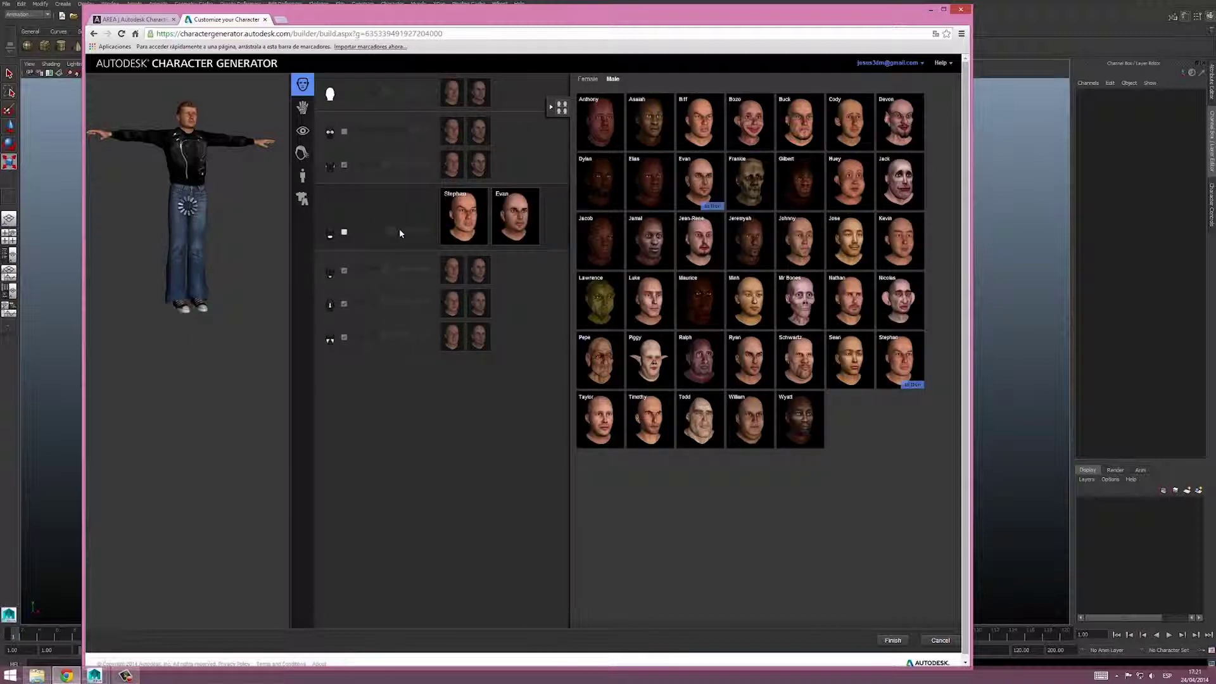
{"action": "left_click_drag", "start_coordinate": [391, 236], "coordinate": [410, 236]}
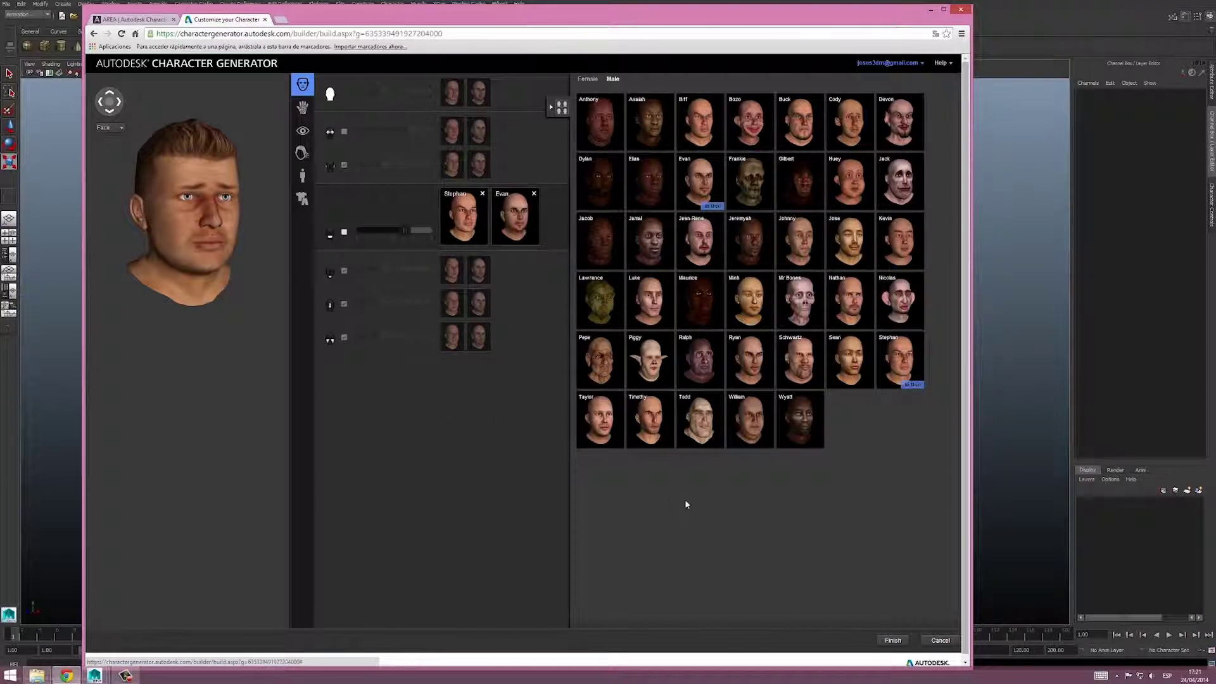
{"action": "left_click_drag", "start_coordinate": [958, 391], "coordinate": [1022, 399]}
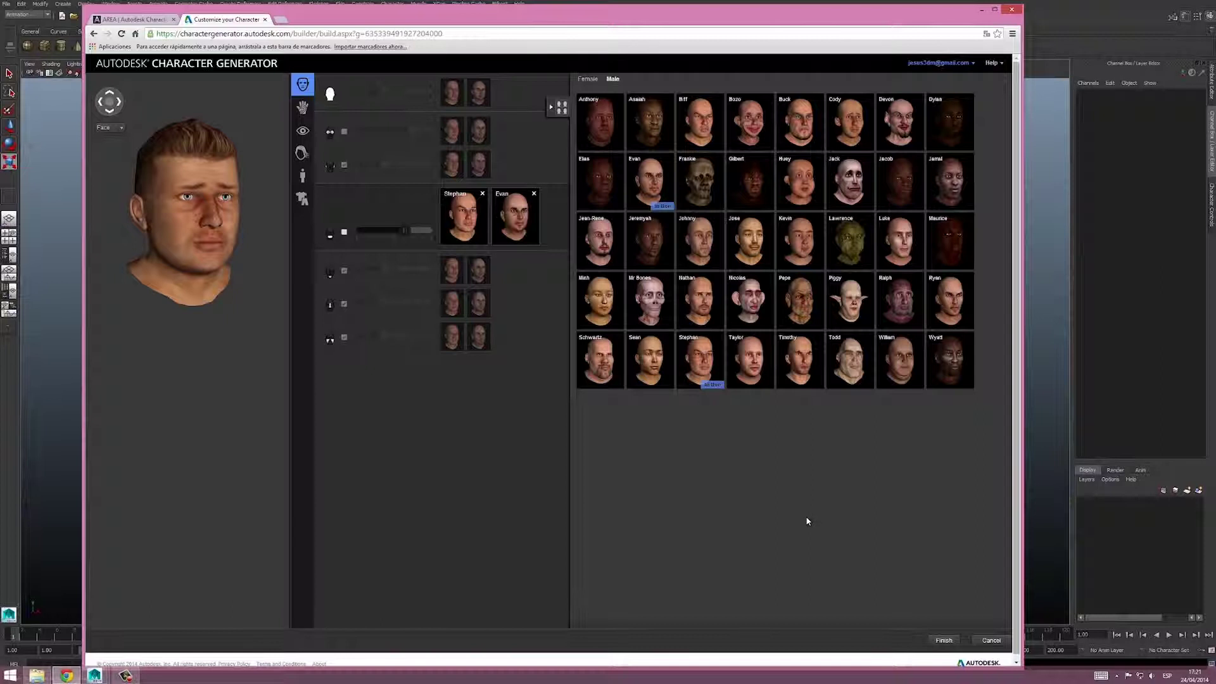
Finish the design and save it under the name Maya_Char instead of MyCharacter
{"action": "left_click", "coordinate": [942, 641]}
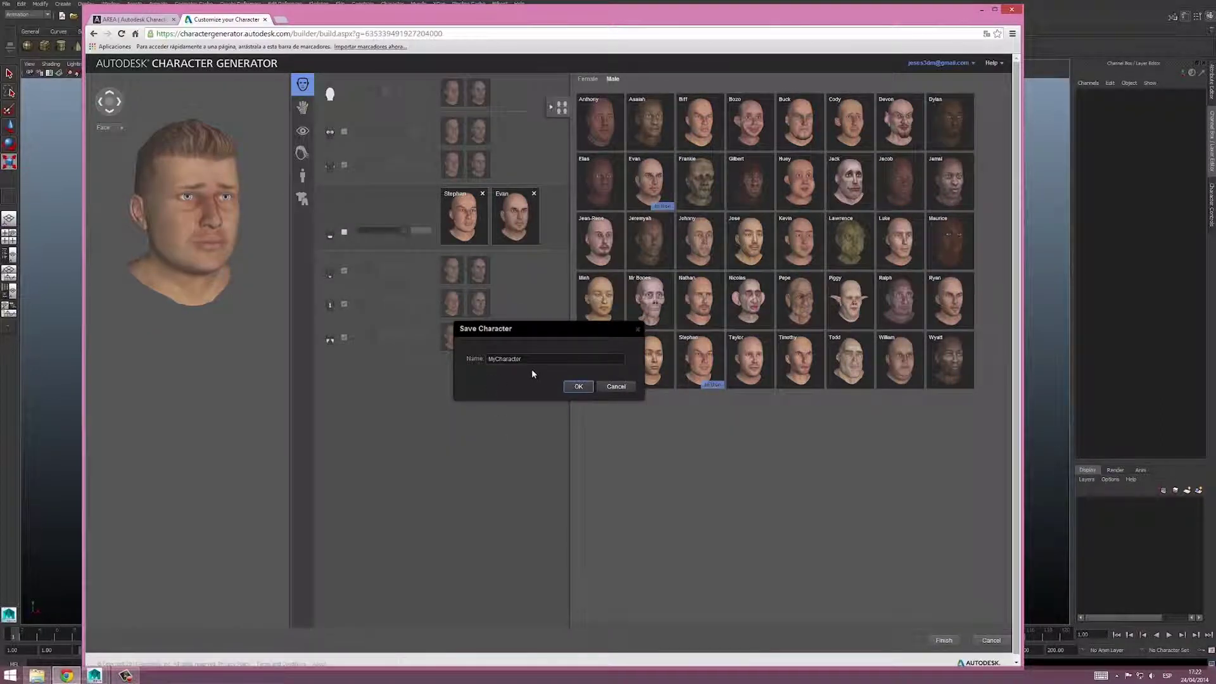
{"action": "left_click_drag", "start_coordinate": [538, 367], "coordinate": [462, 372]}
{"action": "type", "text": "Maya"}
{"action": "type", "text": "_Char"}
{"action": "key", "text": "Return"}
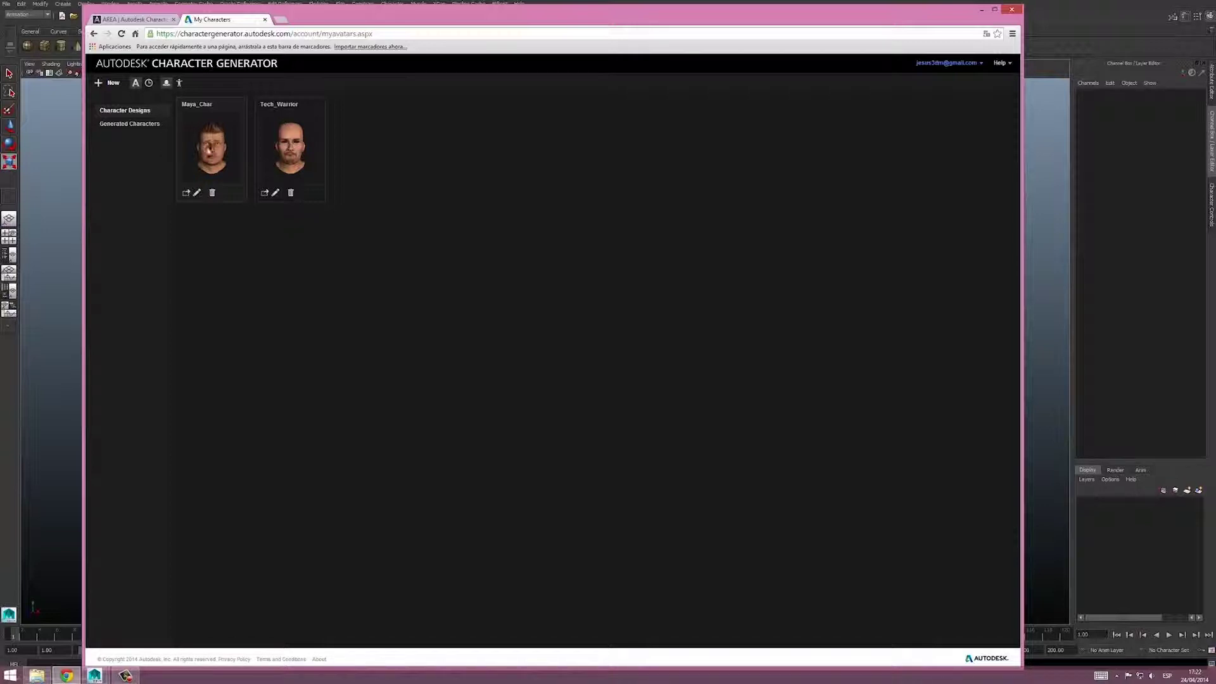
Check the Generated Characters list, then launch generation of the Maya_Char design
{"action": "left_click", "coordinate": [136, 125]}
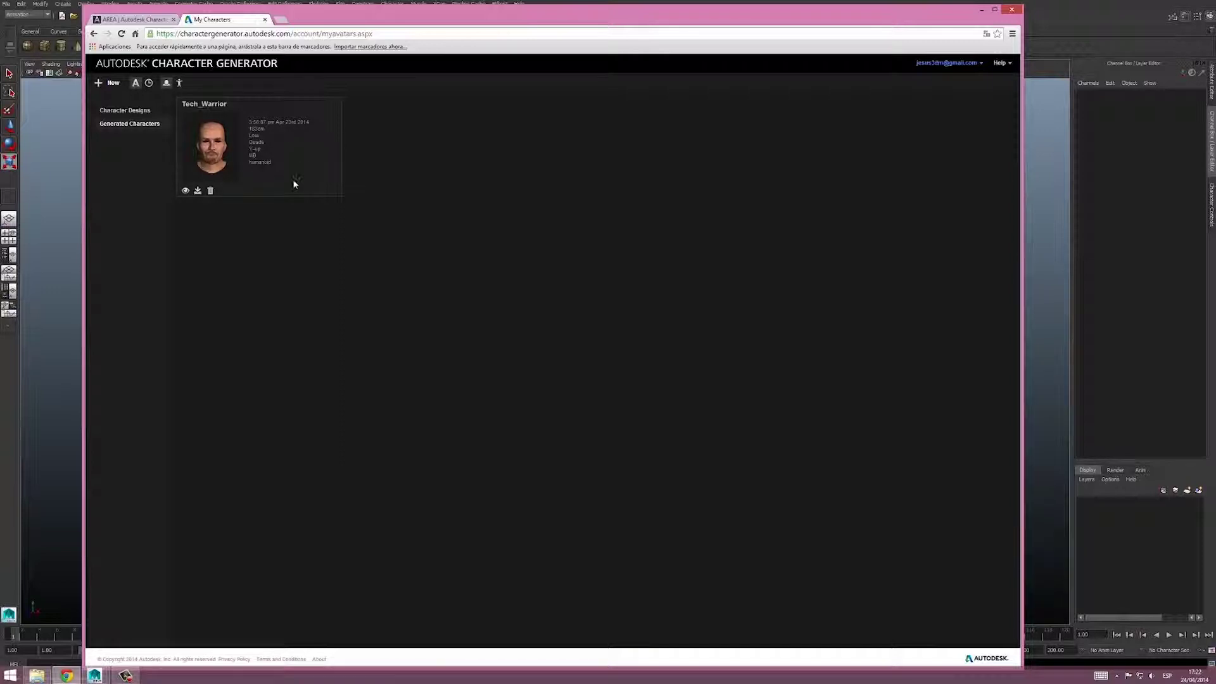
{"action": "left_click", "coordinate": [139, 111]}
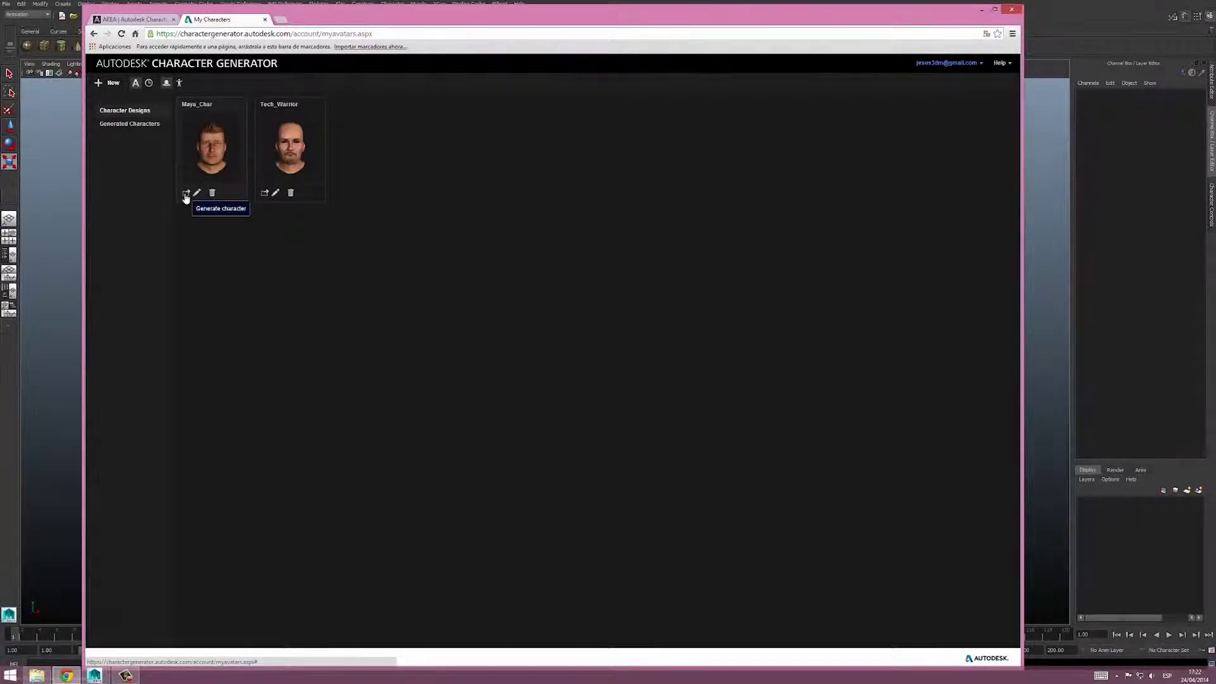
{"action": "left_click", "coordinate": [185, 197]}
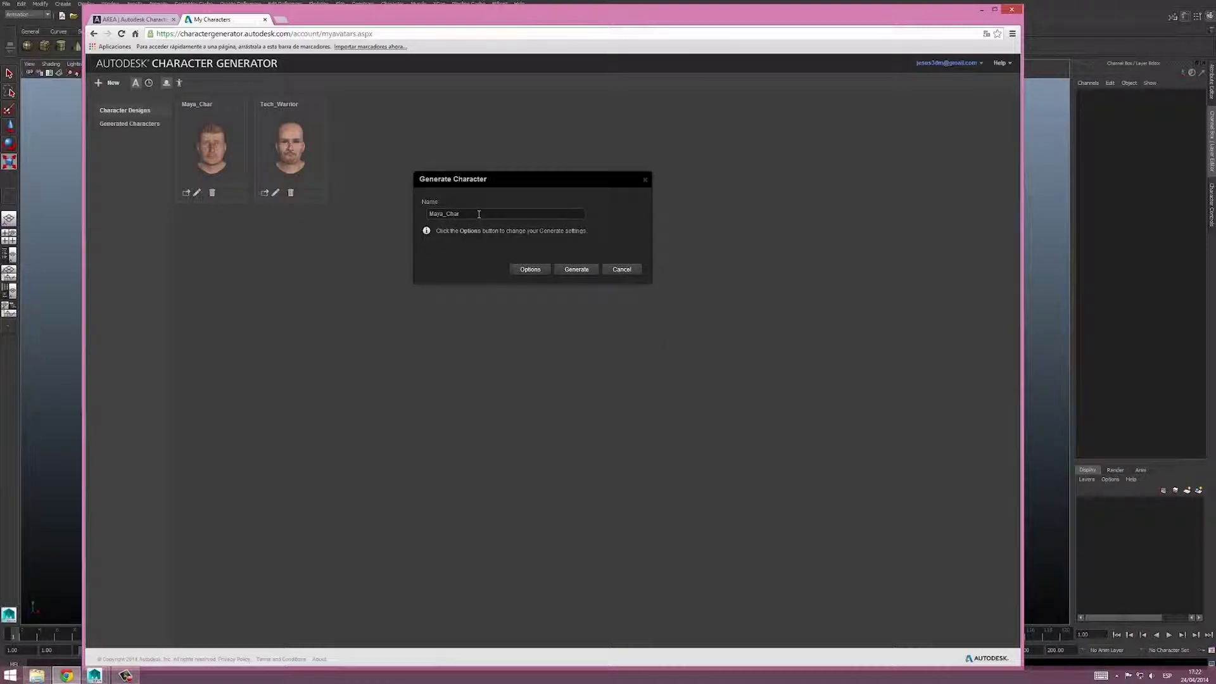
Expand the full generation options and move the Generate Character dialog higher
{"action": "left_click", "coordinate": [529, 271]}
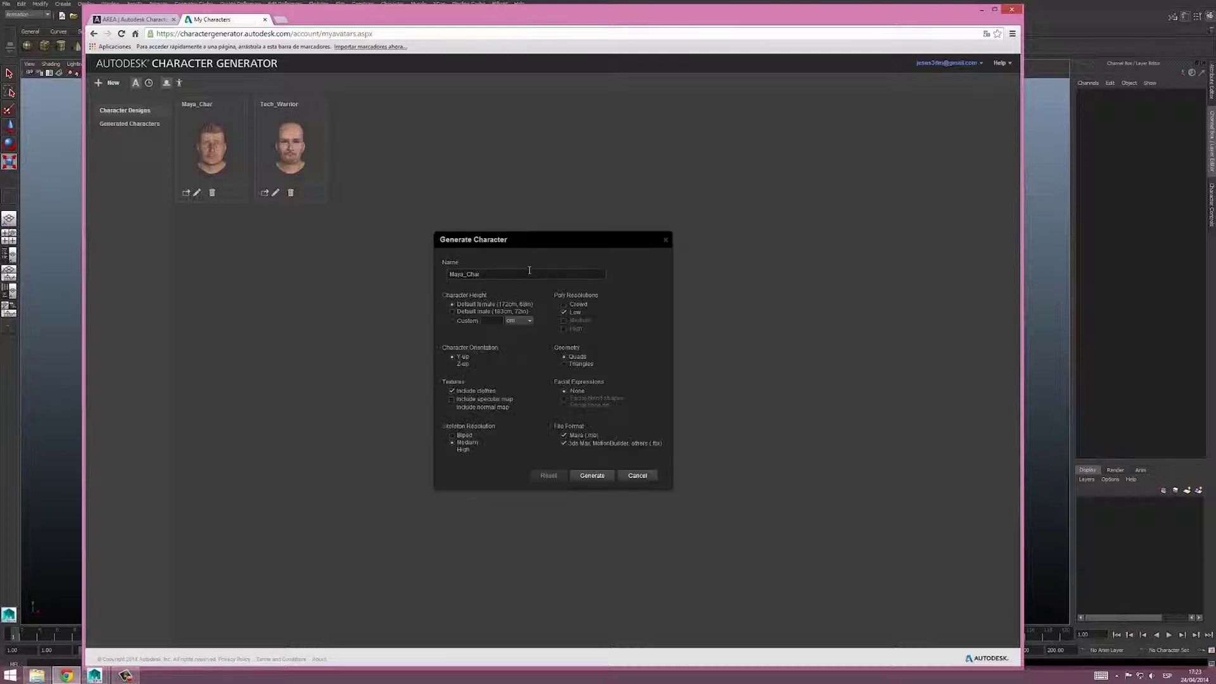
{"action": "left_click_drag", "start_coordinate": [524, 247], "coordinate": [515, 167]}
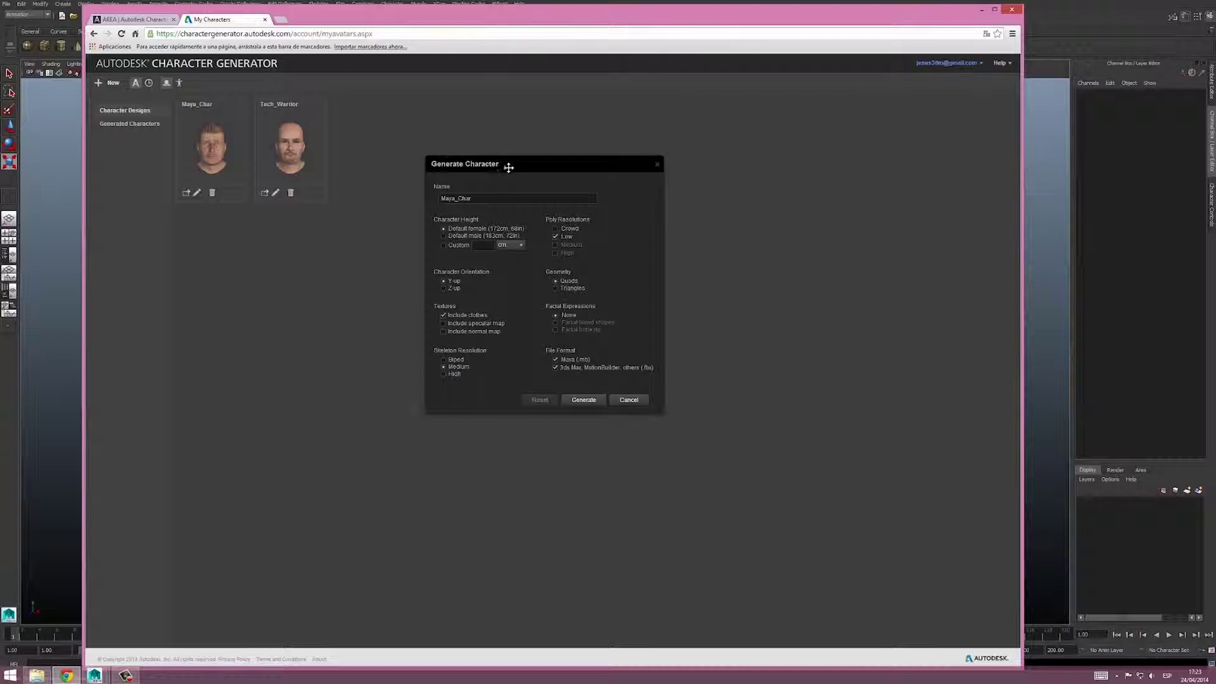
{"action": "left_click_drag", "start_coordinate": [474, 163], "coordinate": [470, 152]}
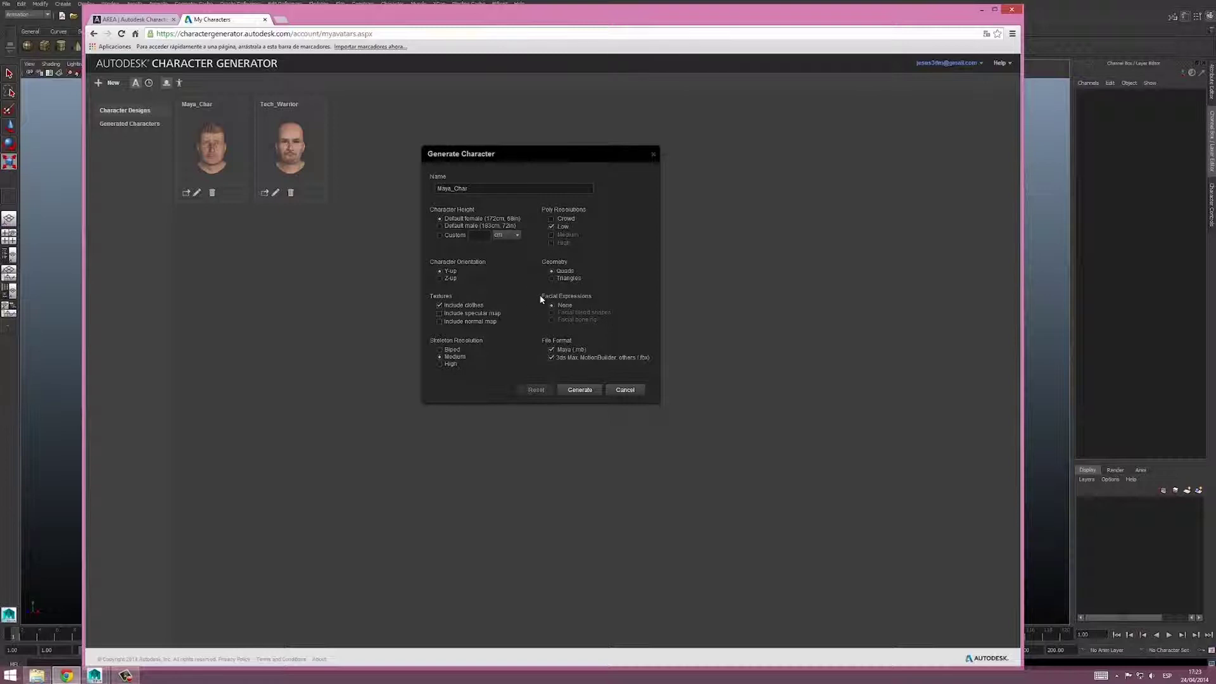
{"action": "left_click_drag", "start_coordinate": [540, 298], "coordinate": [580, 296]}
{"action": "left_click", "coordinate": [580, 297]}
Set the character height to Custom with a value of 192
{"action": "left_click", "coordinate": [440, 226]}
{"action": "mouse_move", "coordinate": [480, 226]}
{"action": "left_mouse_down"}
{"action": "mouse_move", "coordinate": [499, 227]}
{"action": "mouse_move", "coordinate": [479, 226]}
{"action": "left_mouse_up"}
{"action": "left_click", "coordinate": [440, 235]}
{"action": "double_click", "coordinate": [486, 235]}
{"action": "type", "text": "19"}
{"action": "type", "text": "2"}
{"action": "left_click_drag", "start_coordinate": [431, 262], "coordinate": [491, 263]}
Set skeleton resolution to High, drop the .fbx format, keep Maya (.mb), and generate
{"action": "left_click", "coordinate": [485, 269]}
{"action": "double_click", "coordinate": [446, 357]}
{"action": "left_click", "coordinate": [440, 365]}
{"action": "left_click", "coordinate": [557, 358]}
{"action": "left_click_drag", "start_coordinate": [557, 350], "coordinate": [588, 350]}
{"action": "left_click", "coordinate": [580, 391]}
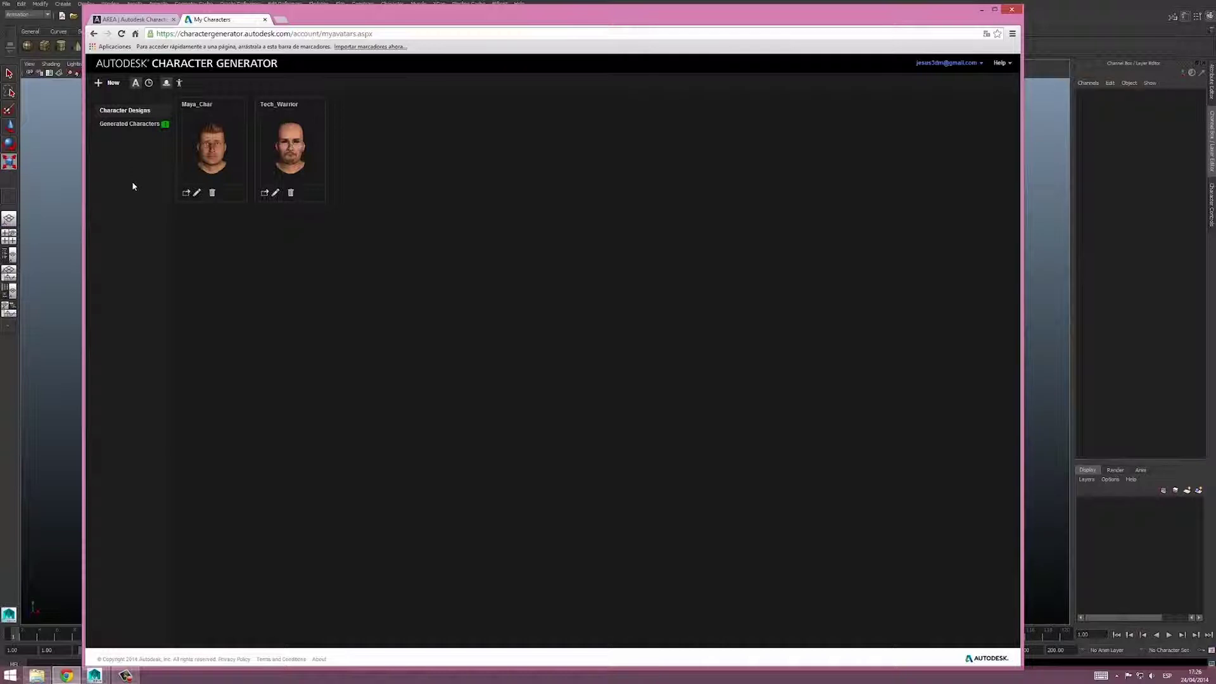
Preview the generated Maya_Char character, then download it as Maya_Char.zip
{"action": "left_click", "coordinate": [165, 127]}
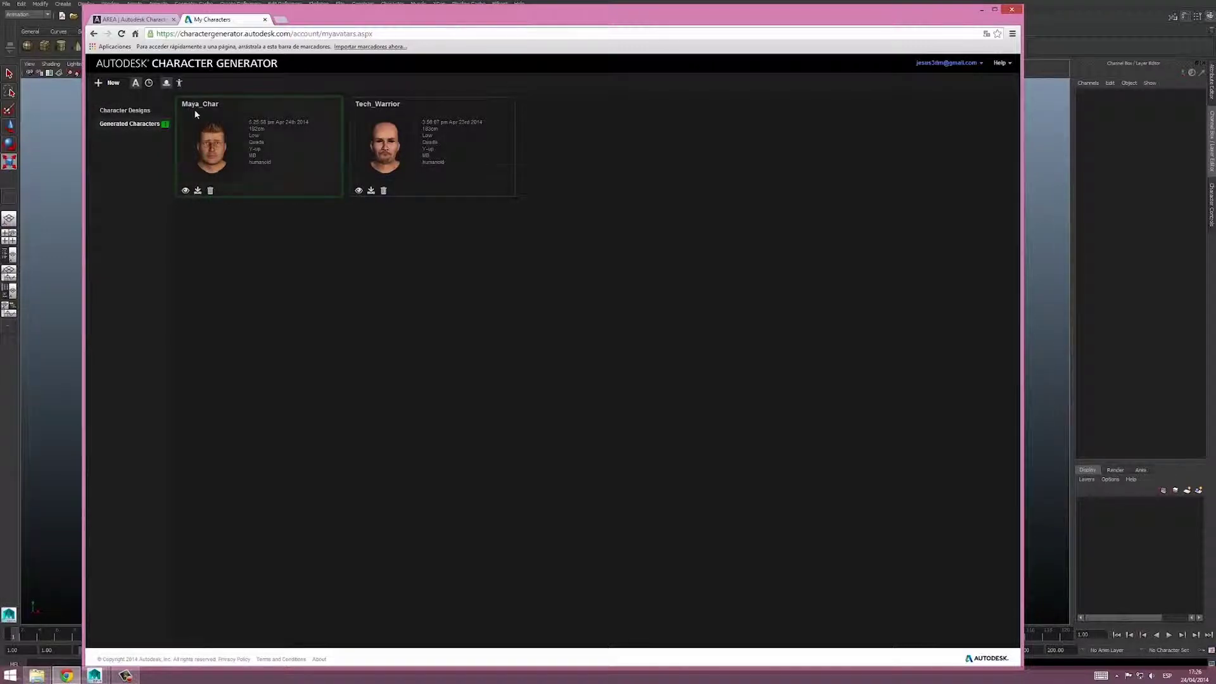
{"action": "left_click", "coordinate": [185, 191]}
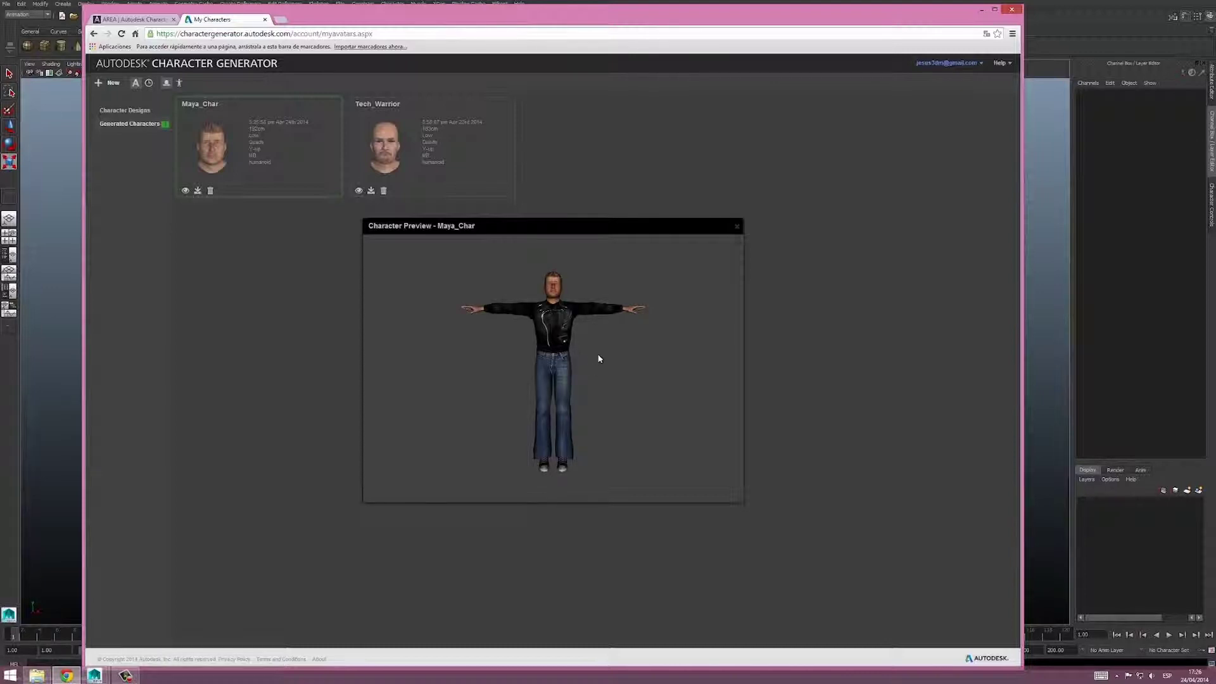
{"action": "left_click", "coordinate": [737, 226]}
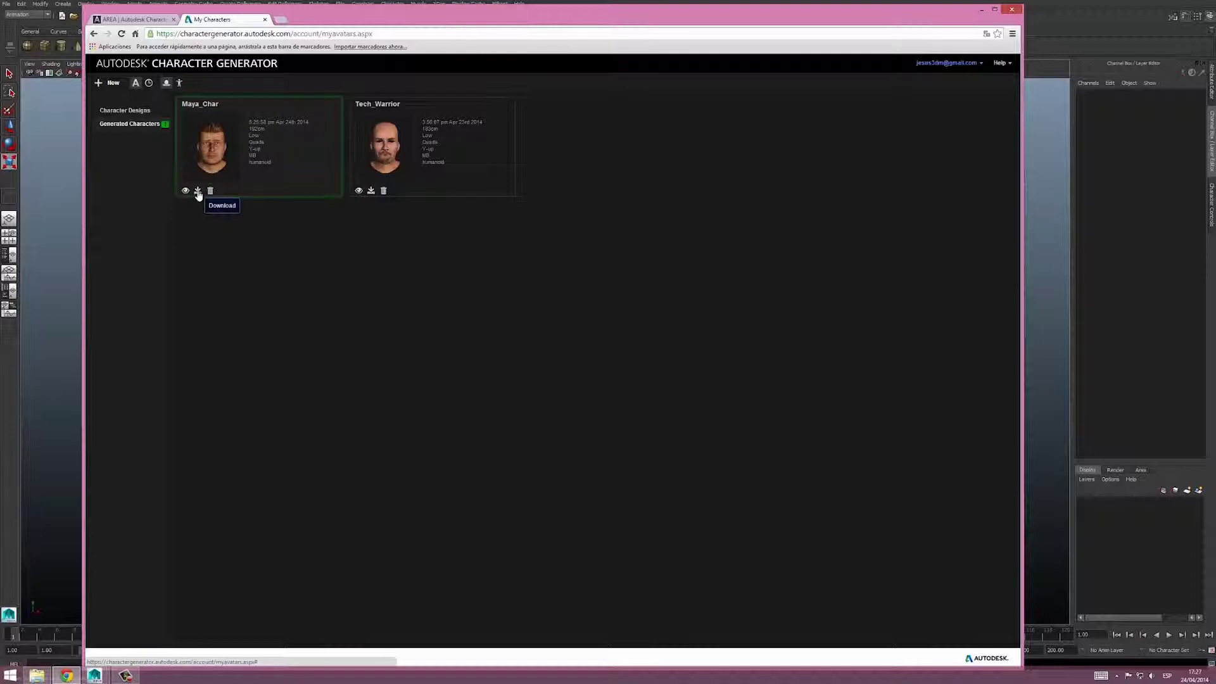
{"action": "left_click", "coordinate": [197, 191]}
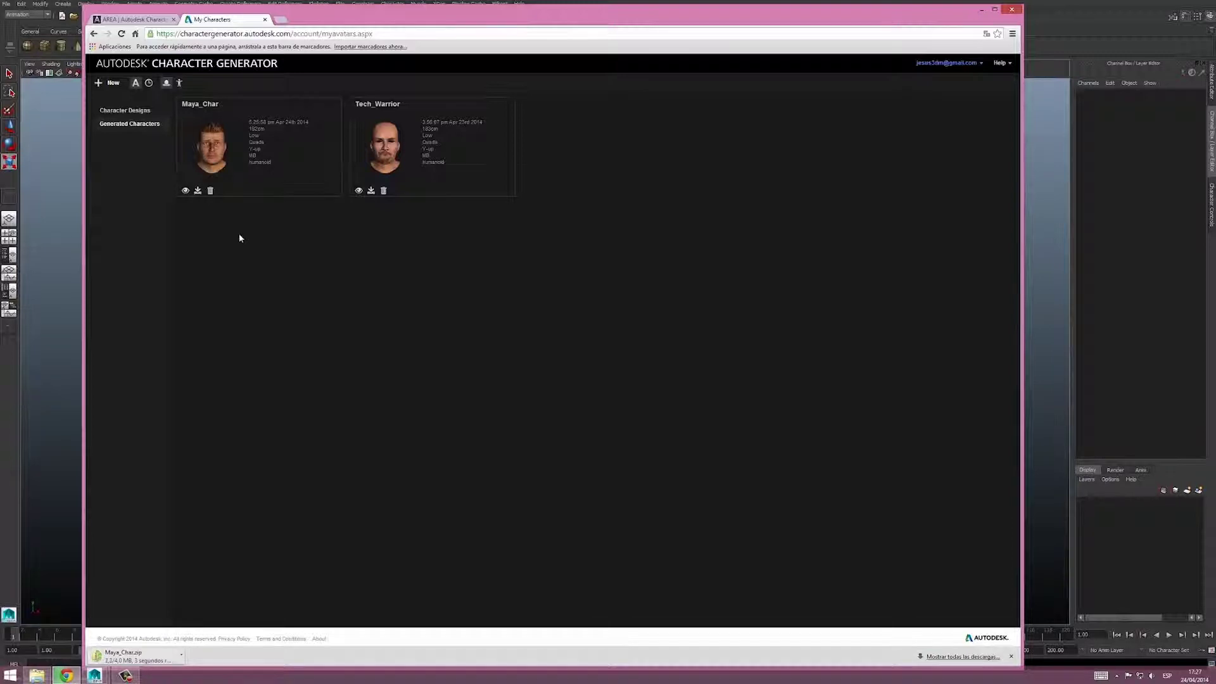
Open the downloaded Maya_Char.zip and move the Explorer window to the upper right
{"action": "left_click", "coordinate": [143, 657]}
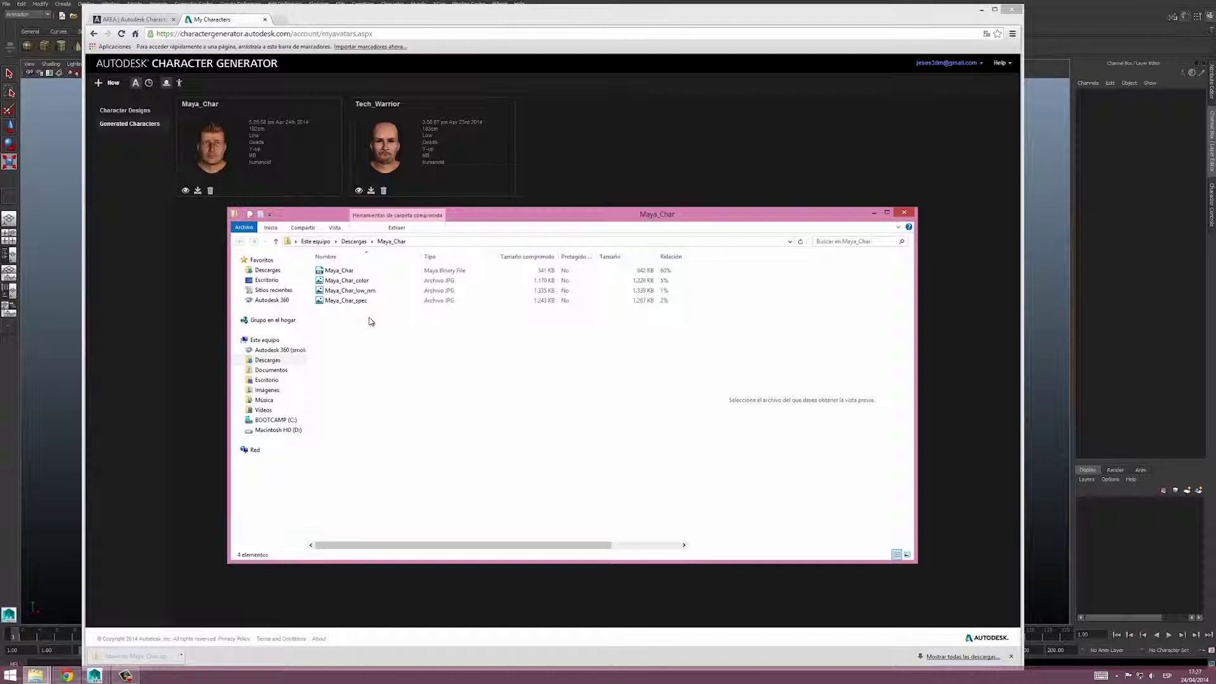
{"action": "left_click", "coordinate": [344, 275]}
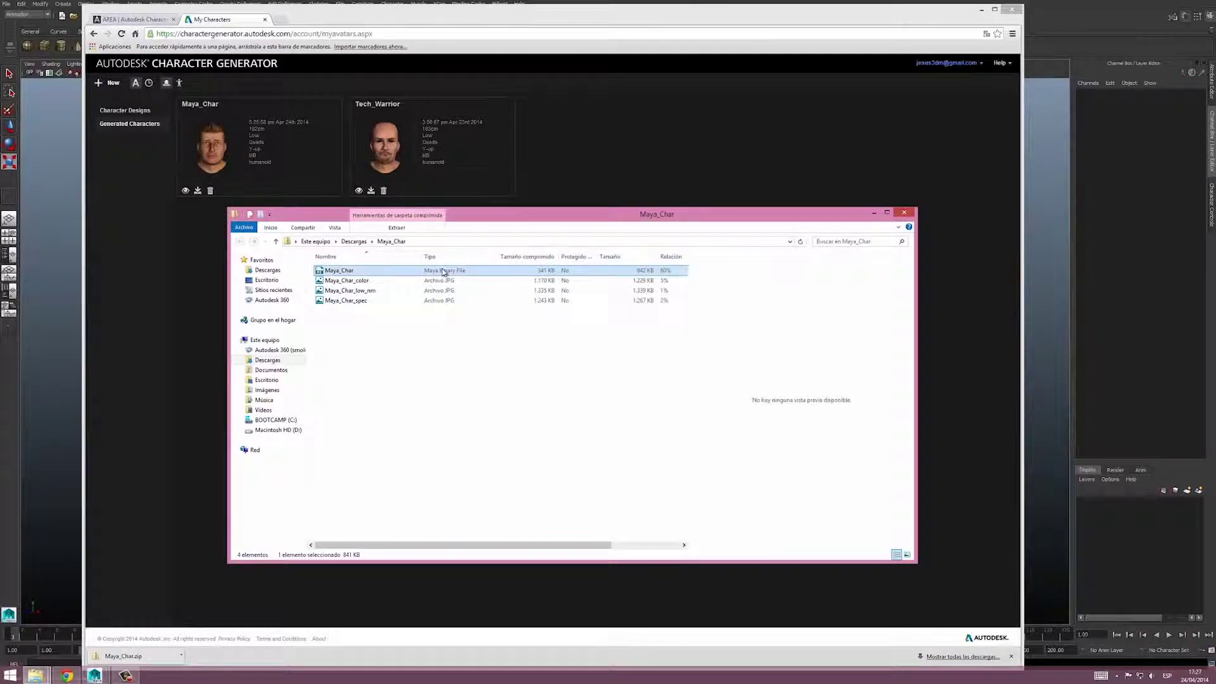
{"action": "left_click", "coordinate": [384, 281]}
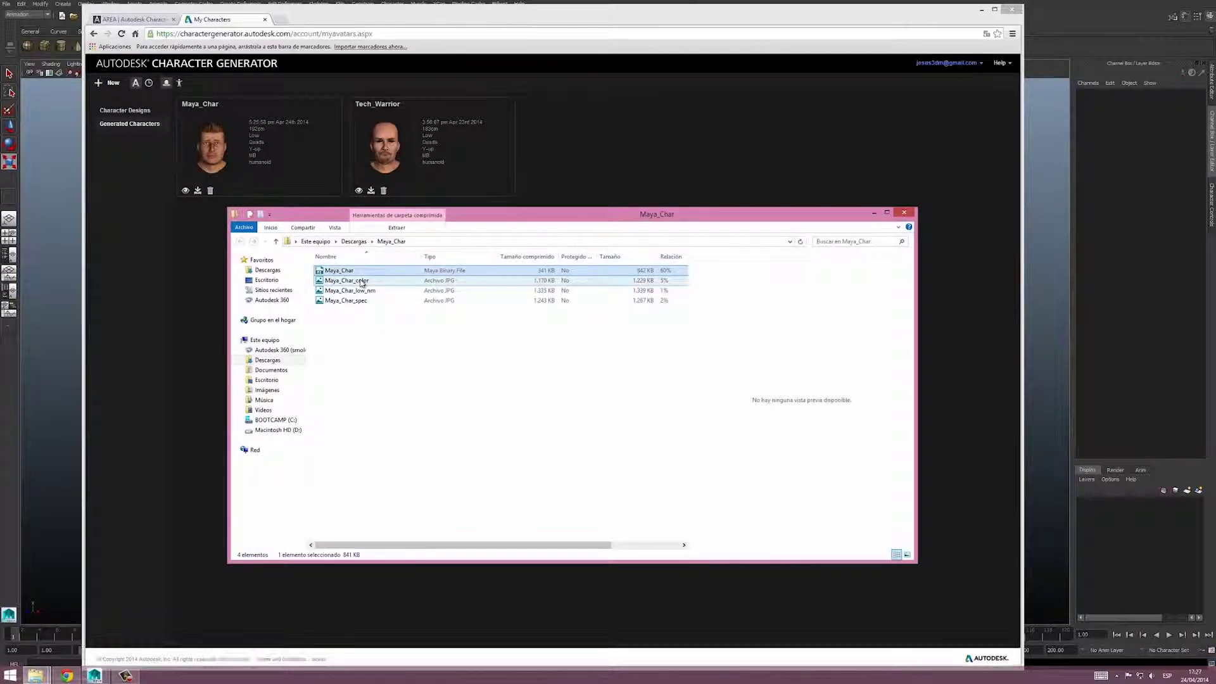
{"action": "left_click", "coordinate": [360, 300]}
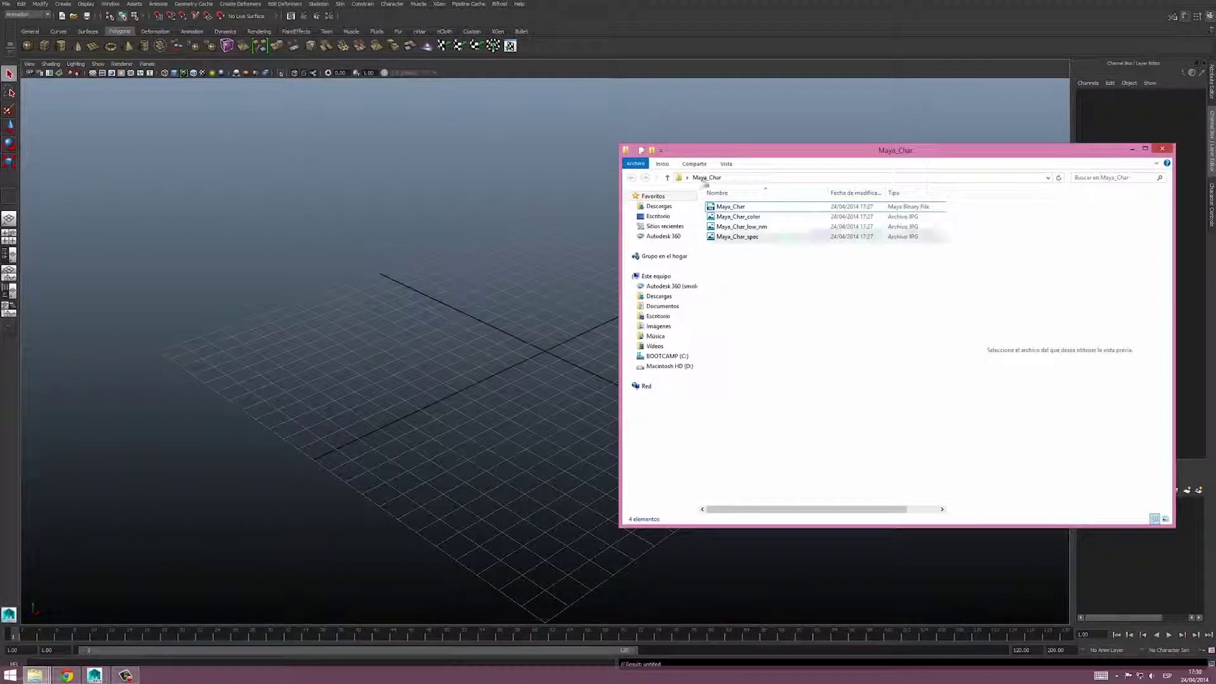
{"action": "left_click_drag", "start_coordinate": [704, 149], "coordinate": [714, 137]}
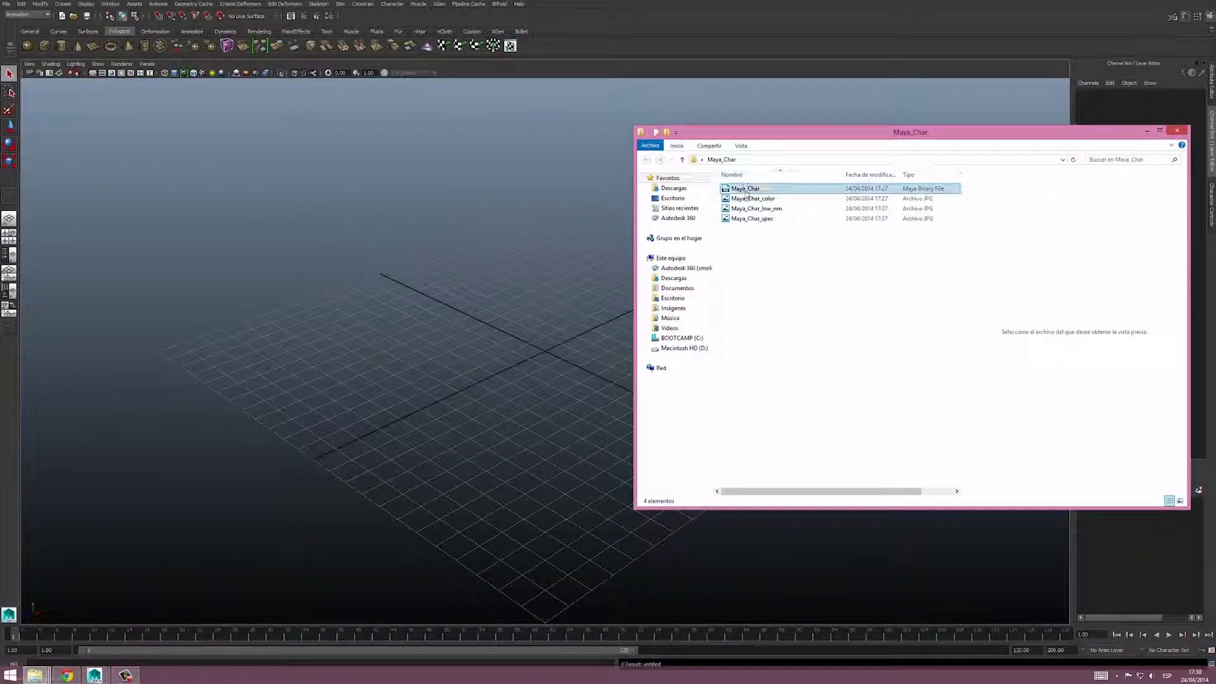
Preview the color, low_nm and spec textures, then drag the Maya_Char file toward Maya
{"action": "left_click", "coordinate": [736, 189]}
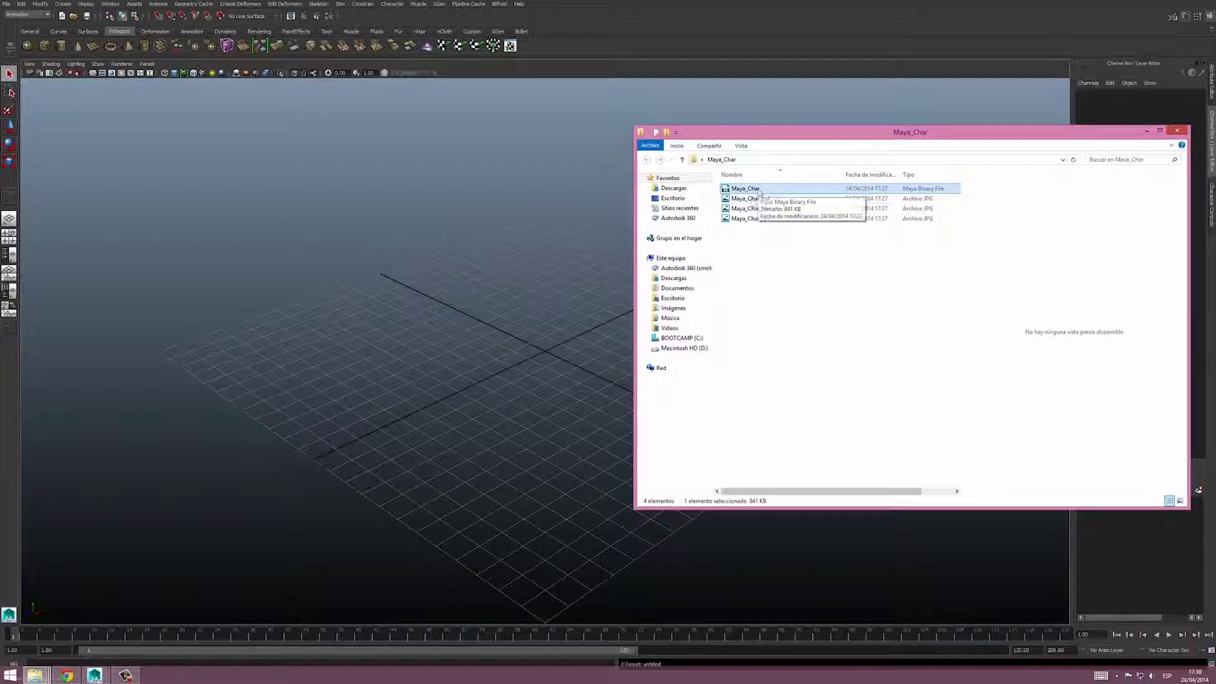
{"action": "left_click", "coordinate": [754, 201]}
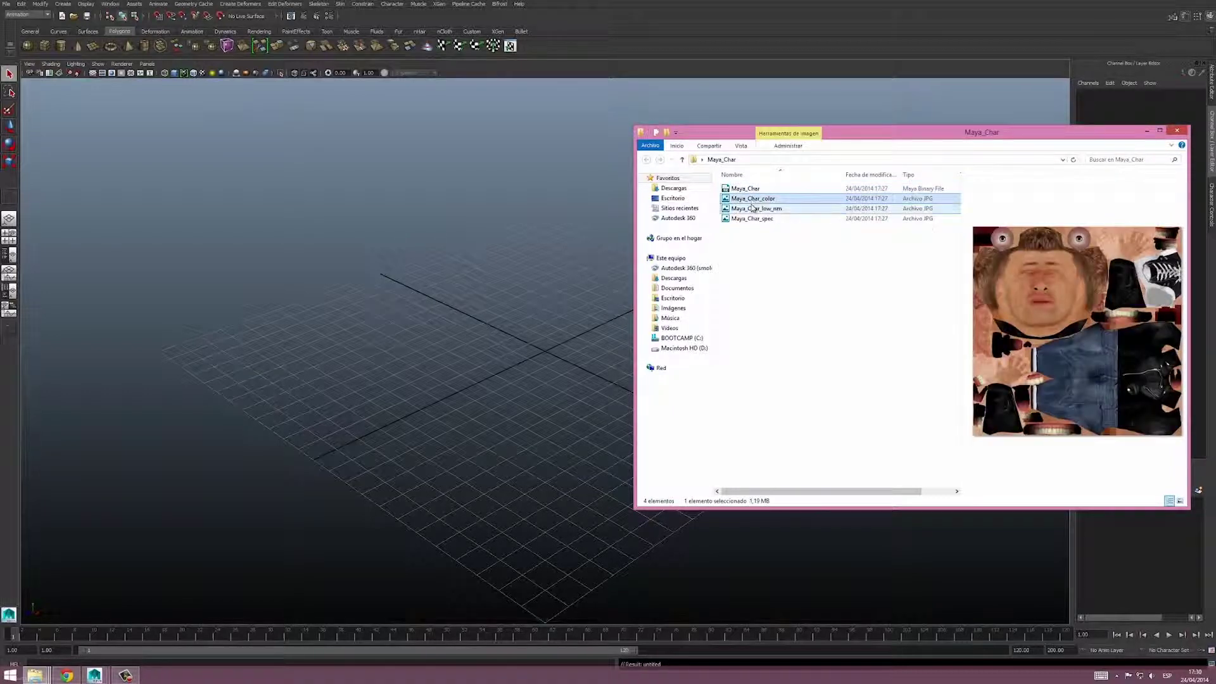
{"action": "left_click", "coordinate": [750, 209]}
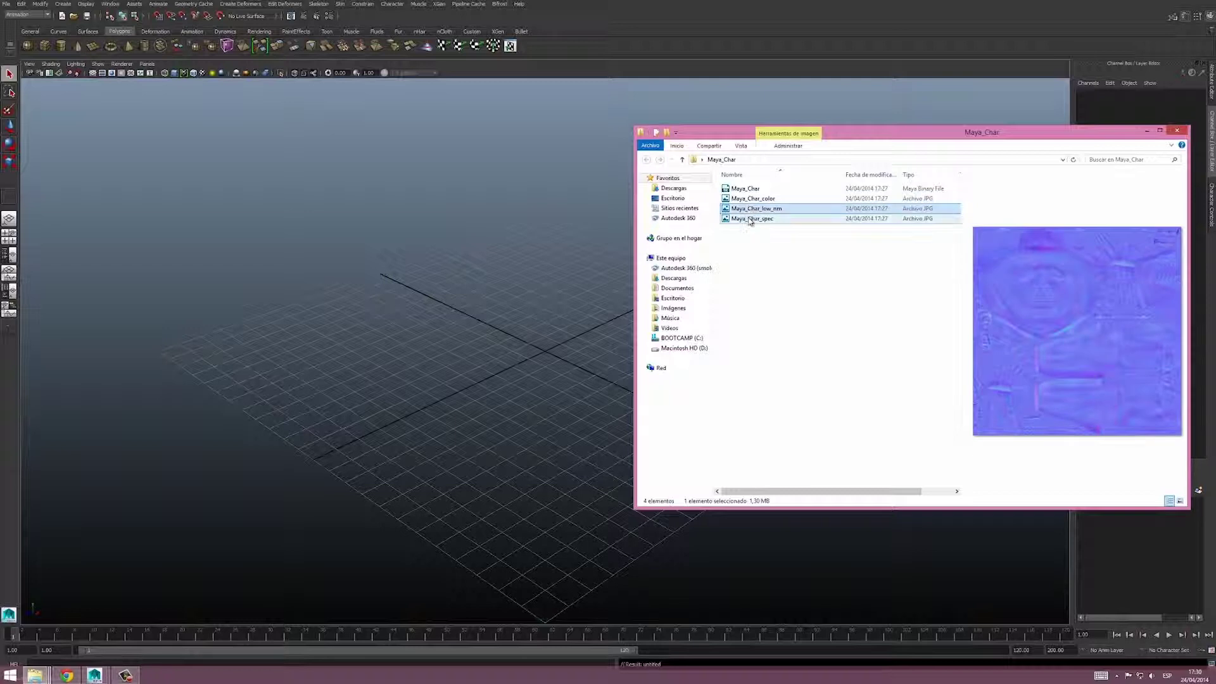
{"action": "left_click", "coordinate": [751, 218]}
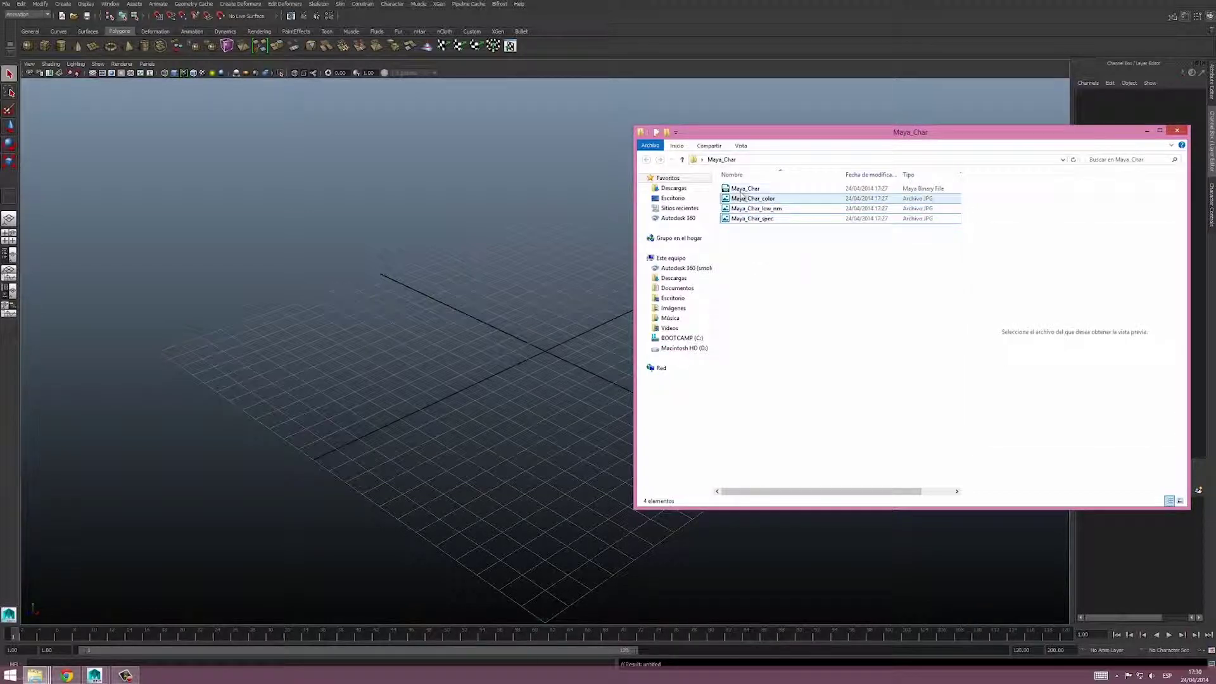
{"action": "left_click_drag", "start_coordinate": [745, 188], "coordinate": [440, 199]}
Drop Maya_Char into the viewport, frame it, and view it textured under all scene lights
{"action": "left_click_drag", "start_coordinate": [418, 258], "coordinate": [418, 259]}
{"action": "left_click", "coordinate": [294, 374]}
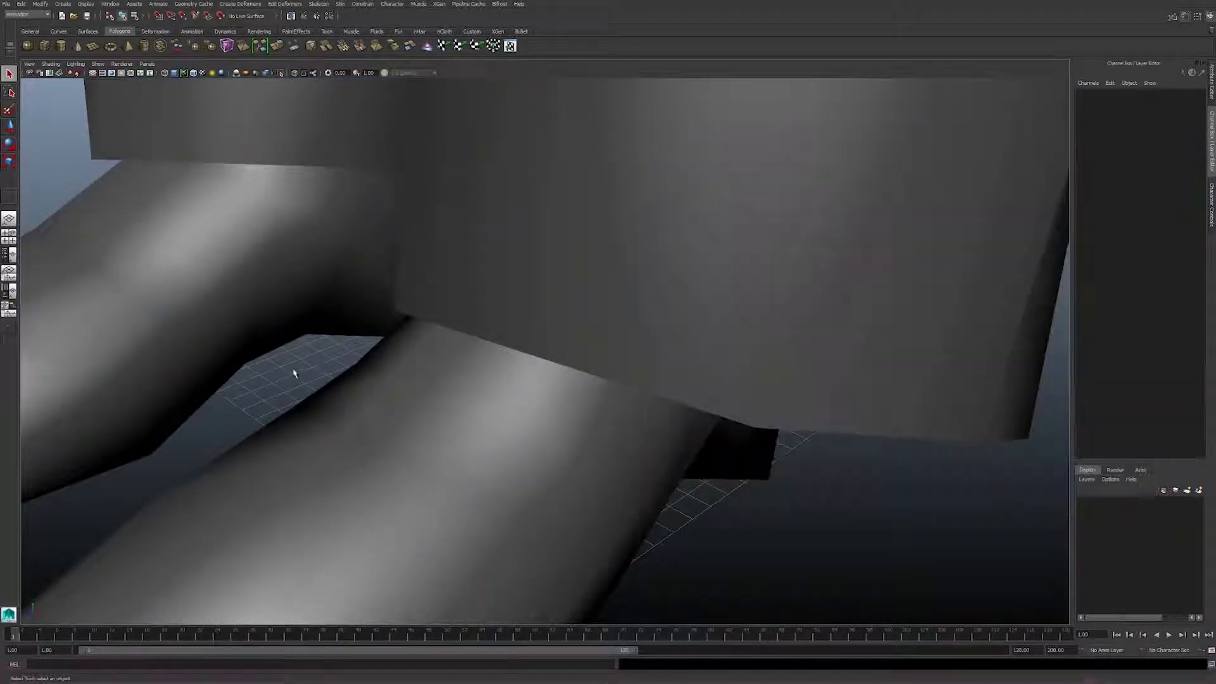
{"action": "key", "text": "a"}
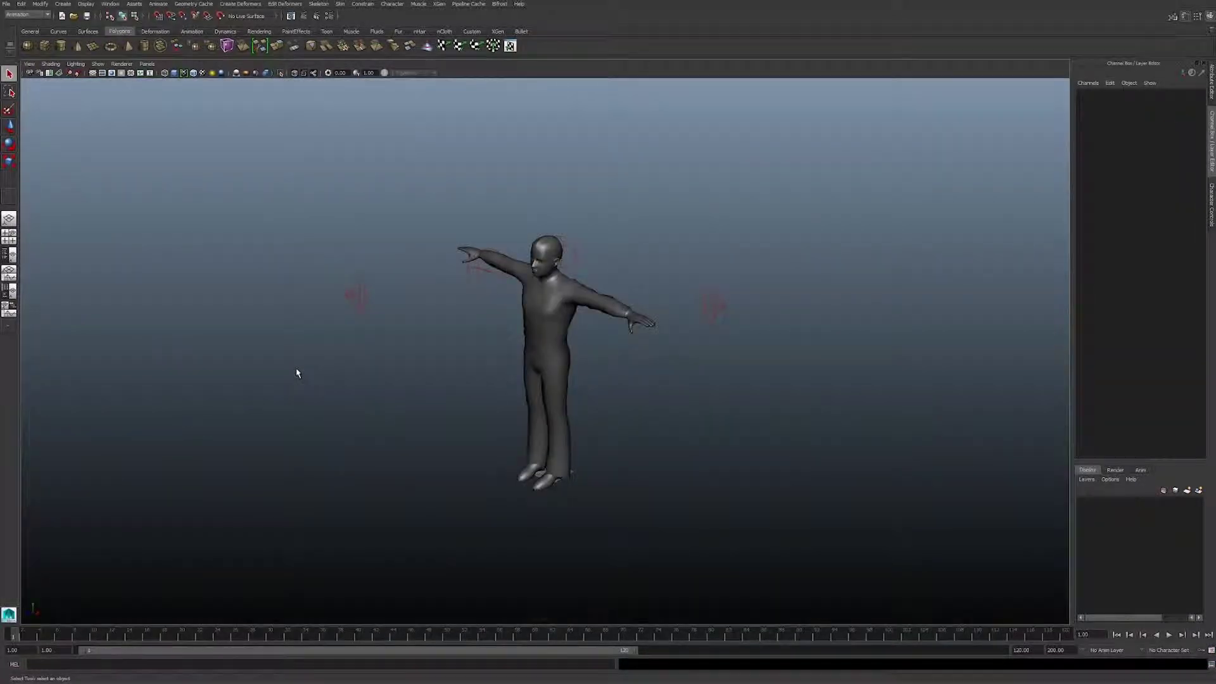
{"action": "mouse_move", "coordinate": [360, 398]}
{"action": "left_mouse_down", "text": "alt"}
{"action": "mouse_move", "coordinate": [378, 388]}
{"action": "mouse_move", "coordinate": [484, 397]}
{"action": "mouse_move", "coordinate": [496, 383]}
{"action": "mouse_move", "coordinate": [448, 354]}
{"action": "left_mouse_up", "text": "alt"}
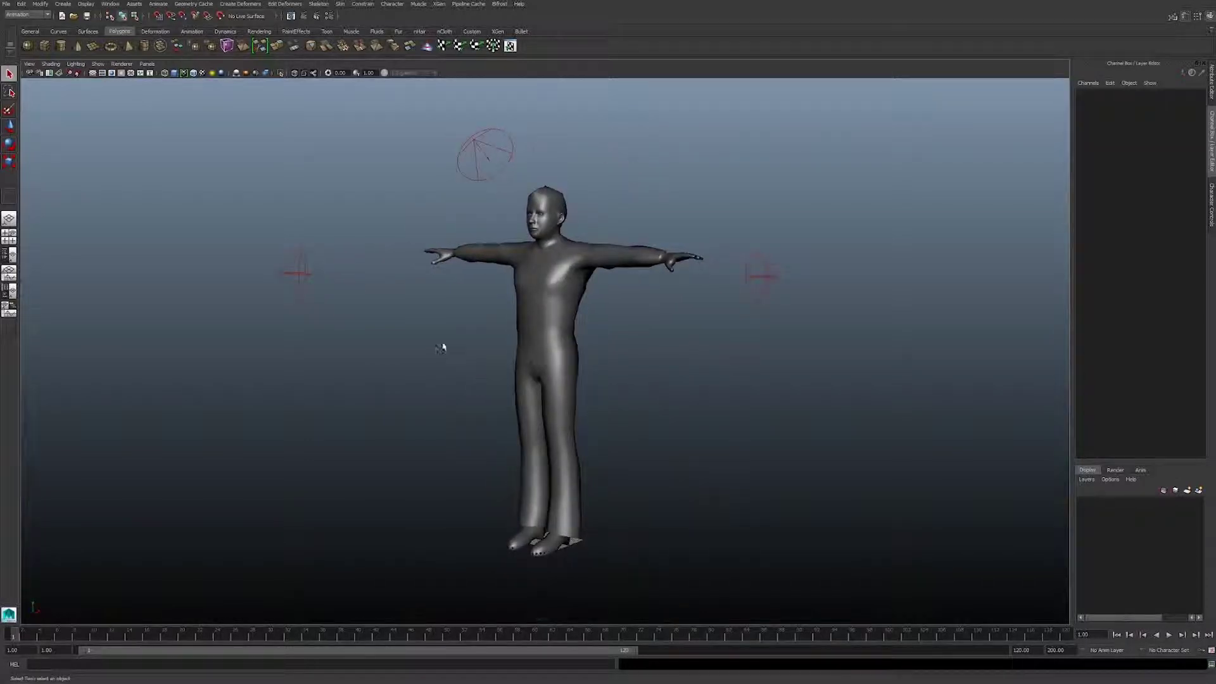
{"action": "key", "text": "6"}
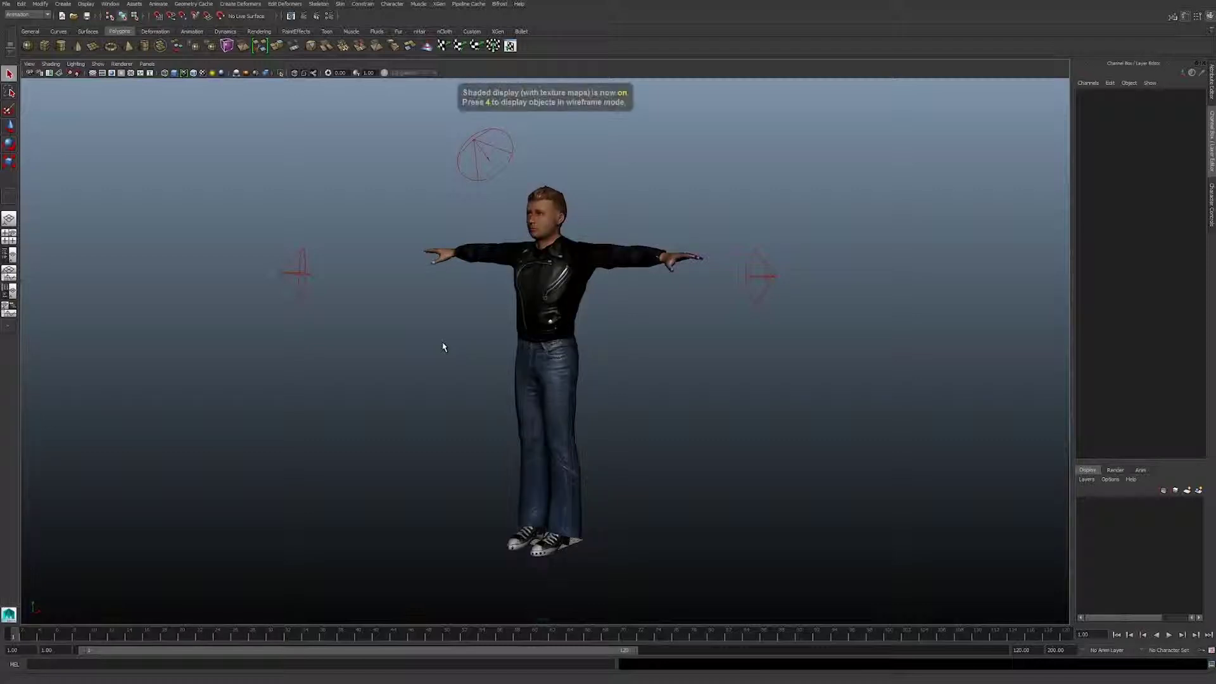
{"action": "mouse_move", "coordinate": [441, 346]}
{"action": "left_mouse_down", "text": "alt"}
{"action": "mouse_move", "coordinate": [687, 340]}
{"action": "mouse_move", "coordinate": [469, 350]}
{"action": "mouse_move", "coordinate": [646, 345]}
{"action": "mouse_move", "coordinate": [610, 352]}
{"action": "left_mouse_up", "text": "alt"}
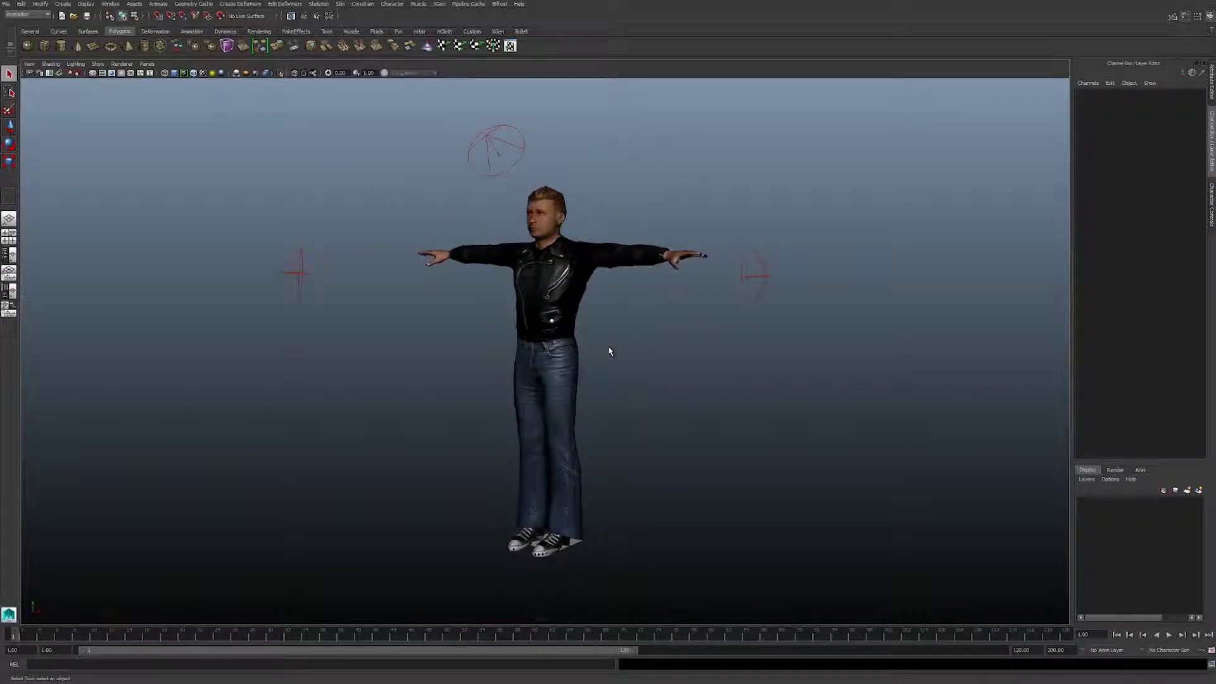
{"action": "key", "text": "7"}
{"action": "mouse_move", "coordinate": [425, 350]}
{"action": "left_mouse_down", "text": "alt"}
{"action": "mouse_move", "coordinate": [633, 352]}
{"action": "mouse_move", "coordinate": [437, 355]}
{"action": "left_mouse_up", "text": "alt"}
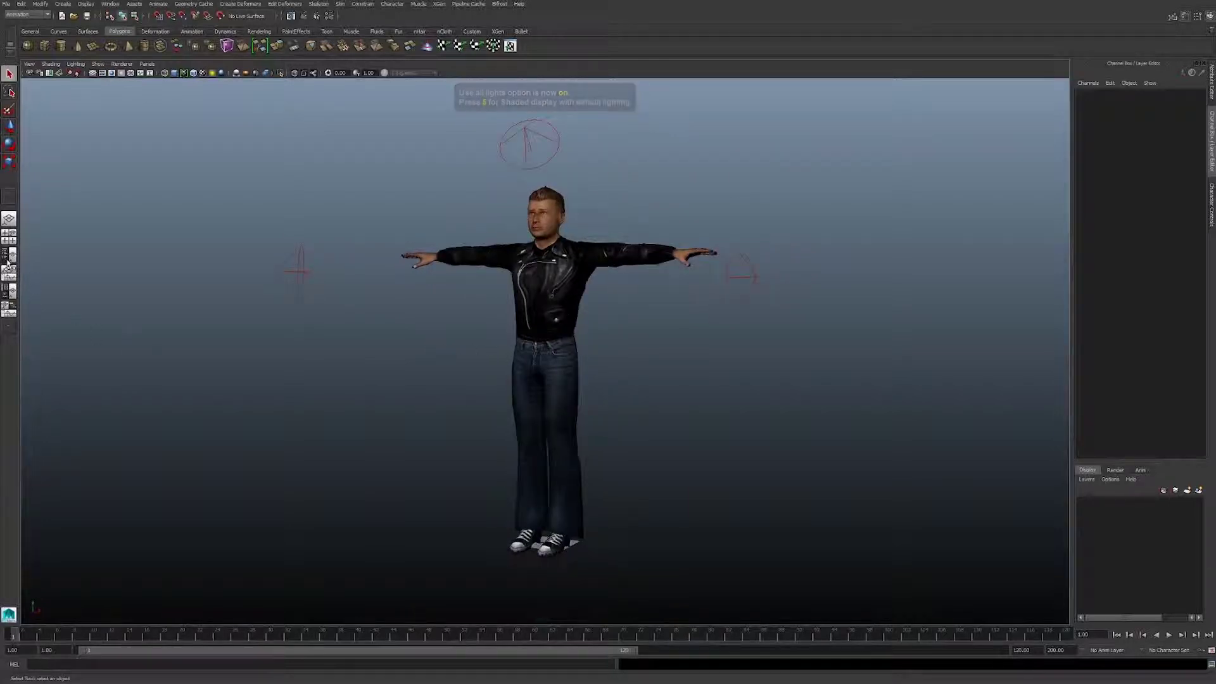
{"action": "left_click", "coordinate": [9, 256]}
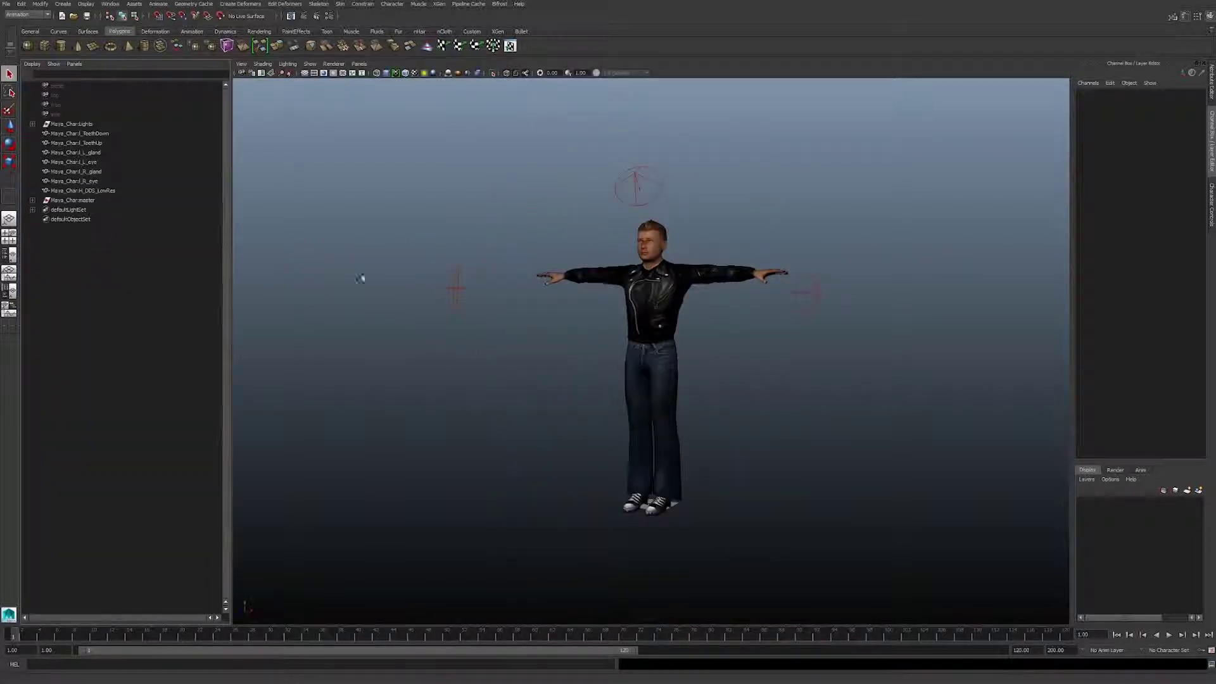
{"action": "left_click", "coordinate": [528, 73]}
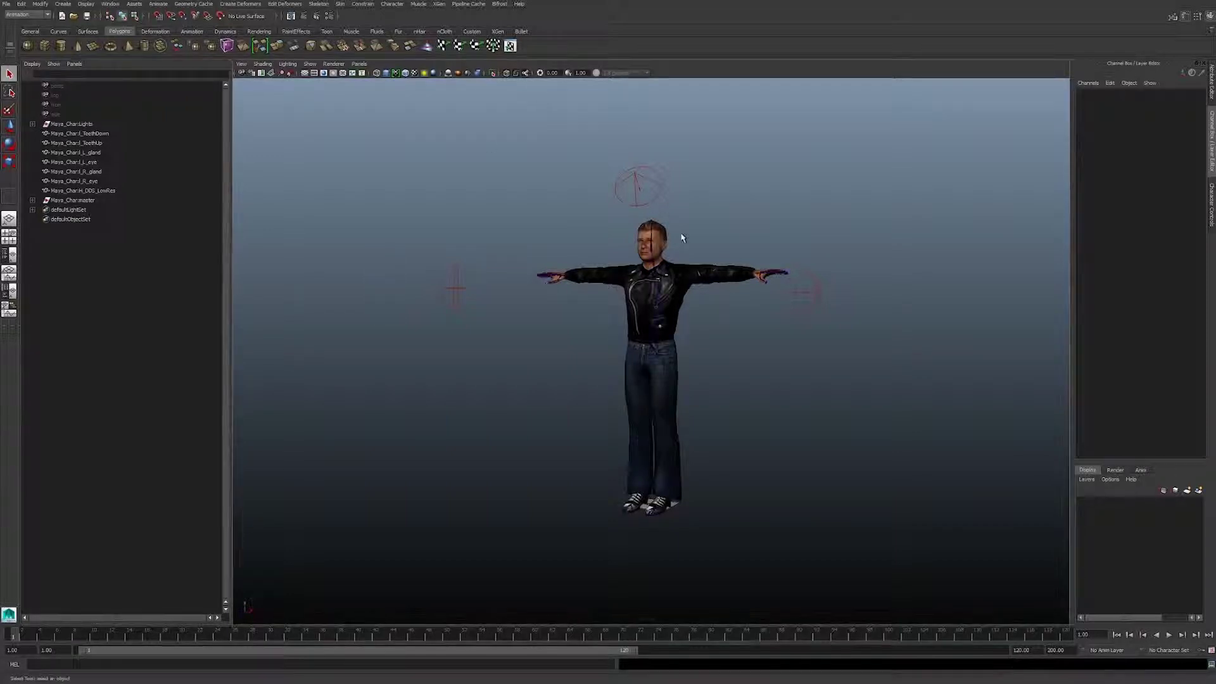
{"action": "left_click", "coordinate": [688, 295]}
{"action": "key", "text": "e"}
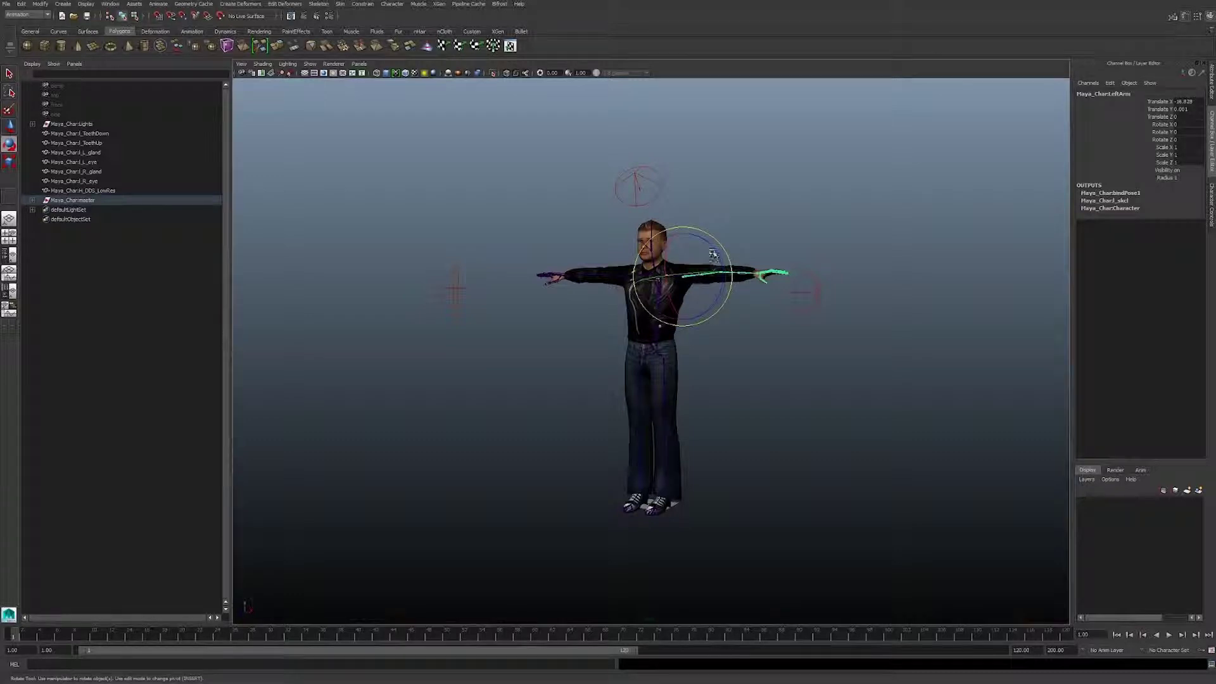
{"action": "left_click_drag", "start_coordinate": [715, 253], "coordinate": [659, 336]}
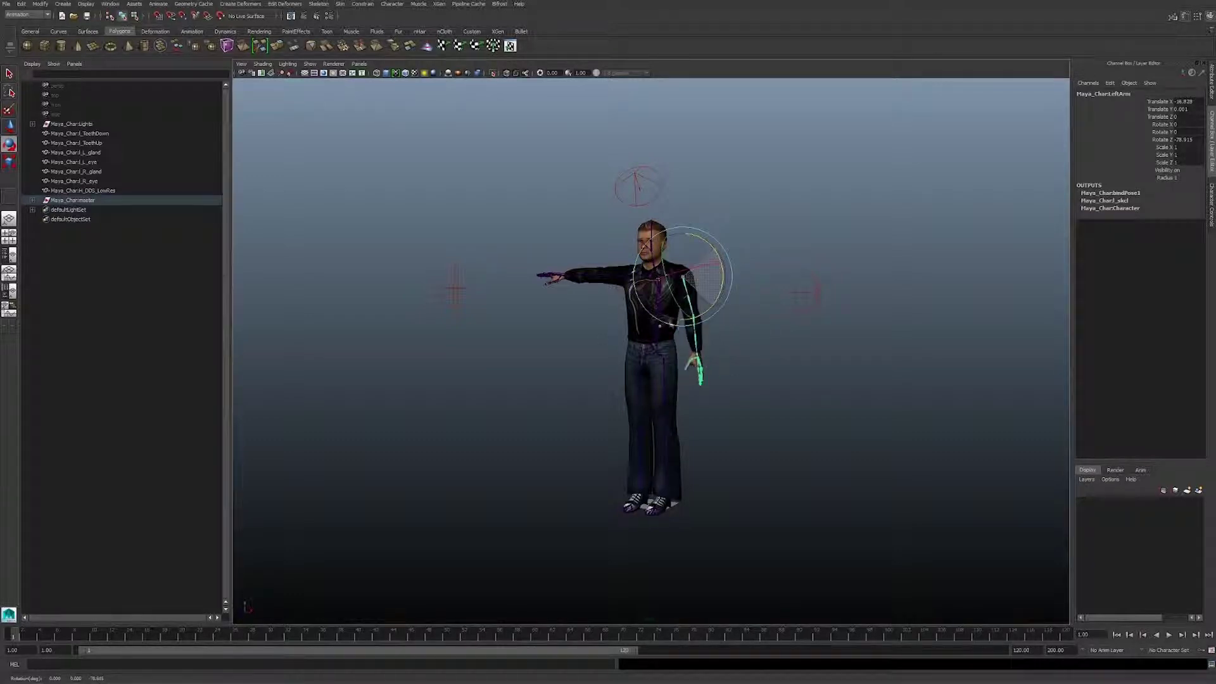
{"action": "right_click_drag", "start_coordinate": [658, 336], "coordinate": [793, 337], "text": "alt"}
{"action": "left_click_drag", "start_coordinate": [792, 336], "coordinate": [689, 332], "text": "alt"}
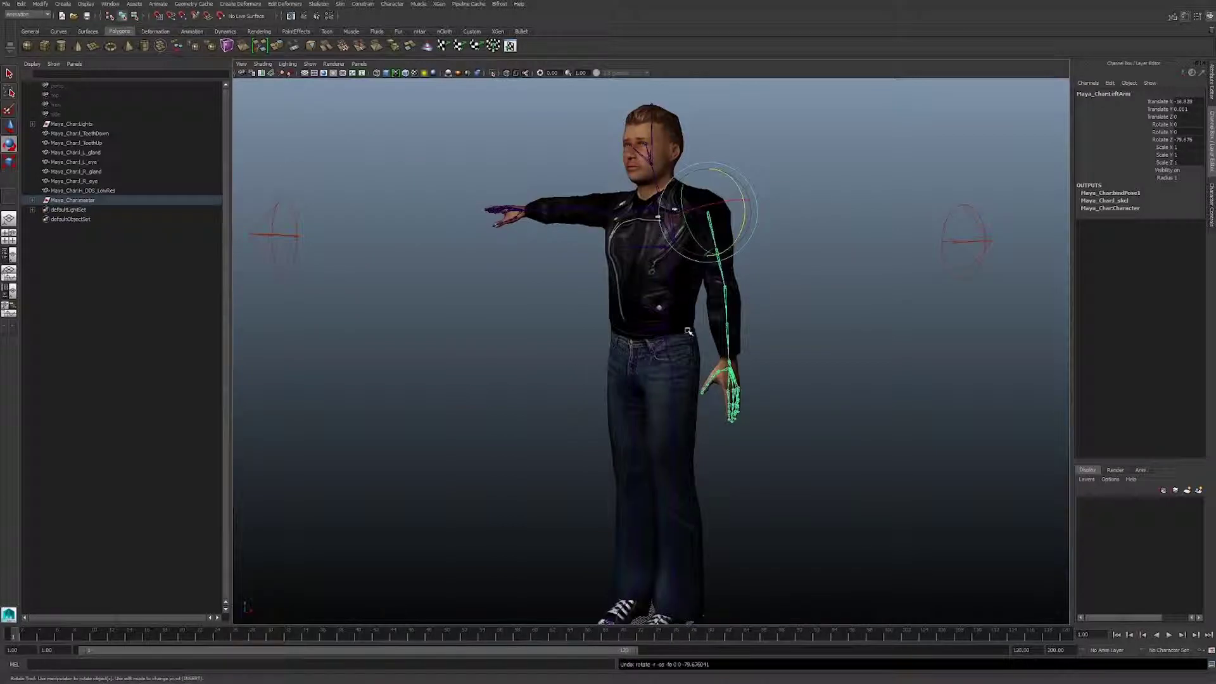
{"action": "key", "text": "ctrl+z"}
{"action": "left_click", "coordinate": [530, 348]}
{"action": "mouse_move", "coordinate": [530, 348]}
{"action": "left_mouse_down", "text": "alt"}
{"action": "mouse_move", "coordinate": [394, 329]}
{"action": "mouse_move", "coordinate": [408, 328]}
{"action": "left_mouse_up", "text": "alt"}
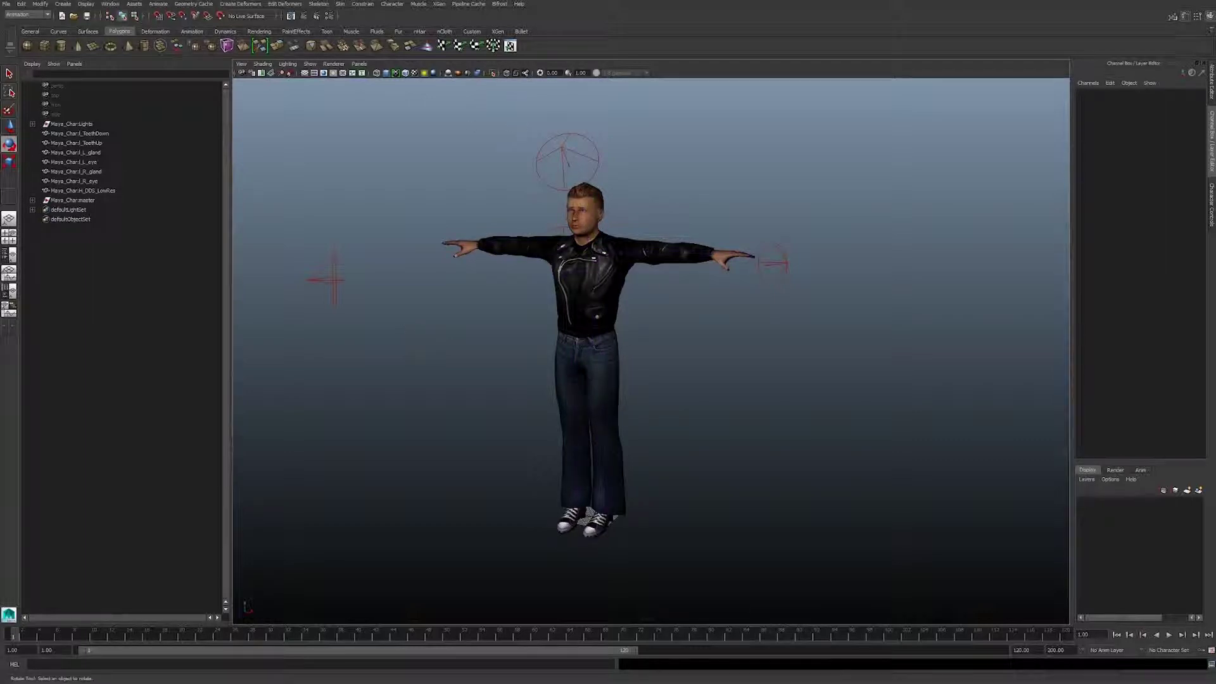
Hide NURBS curves in the viewport and open the Visor
{"action": "left_click", "coordinate": [308, 65]}
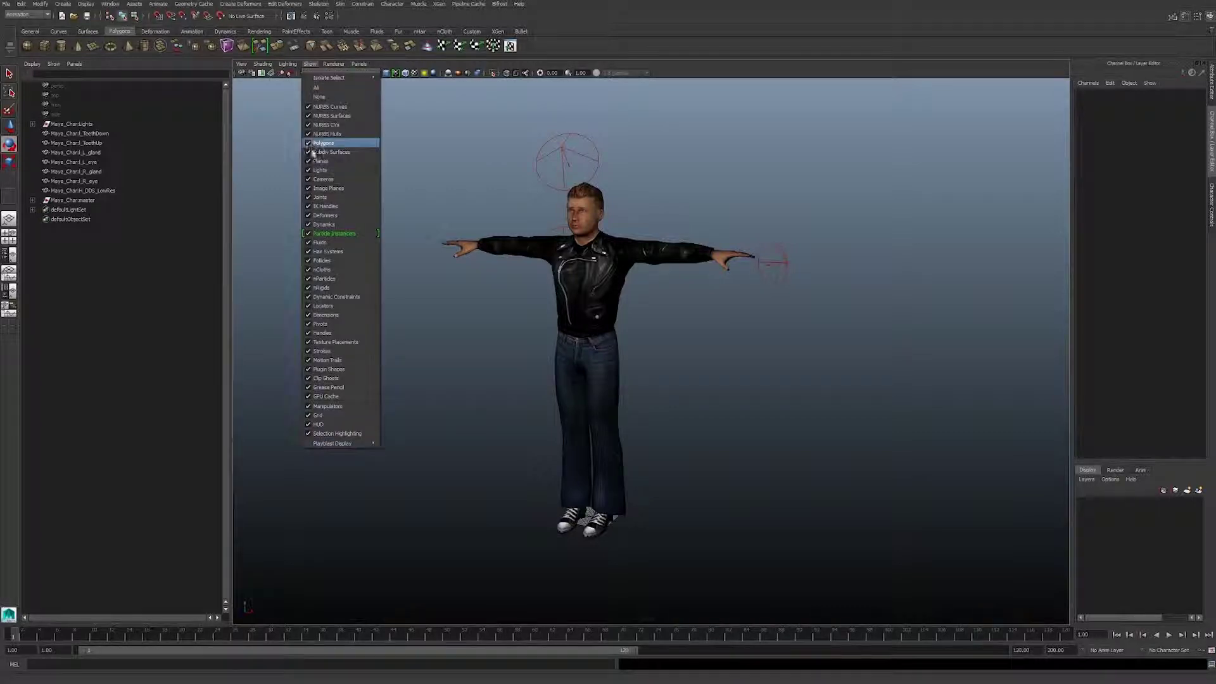
{"action": "left_click", "coordinate": [320, 170]}
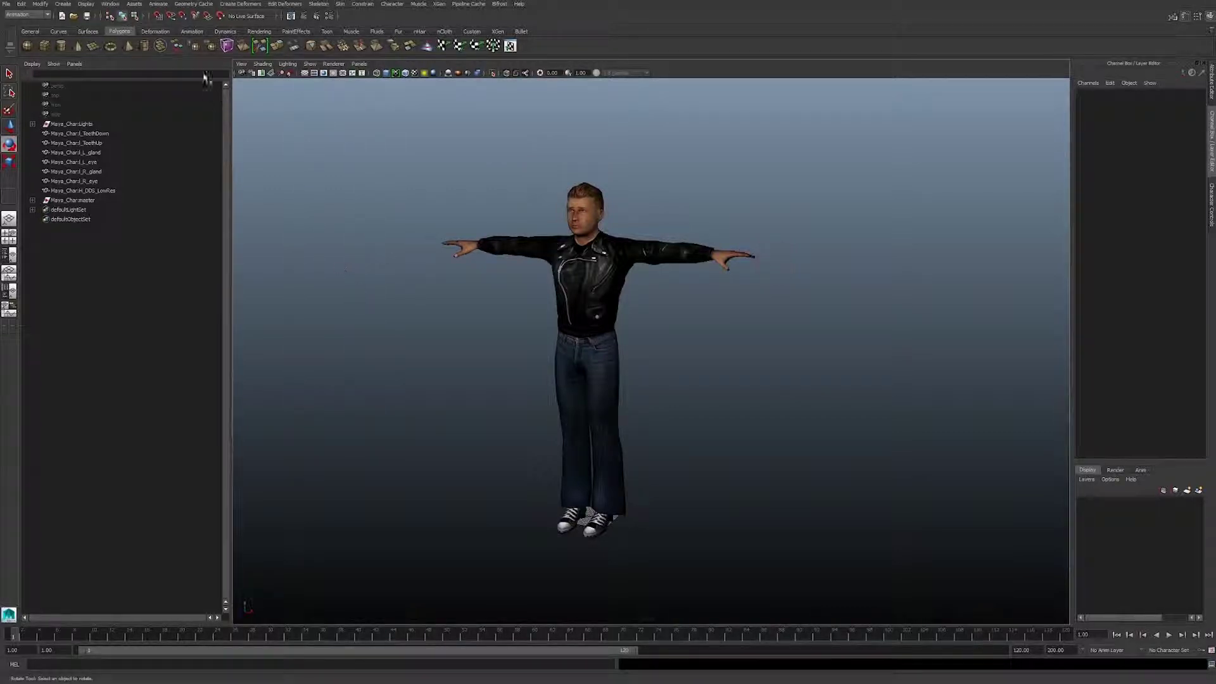
{"action": "left_click", "coordinate": [113, 5]}
{"action": "mouse_move", "coordinate": [130, 17]}
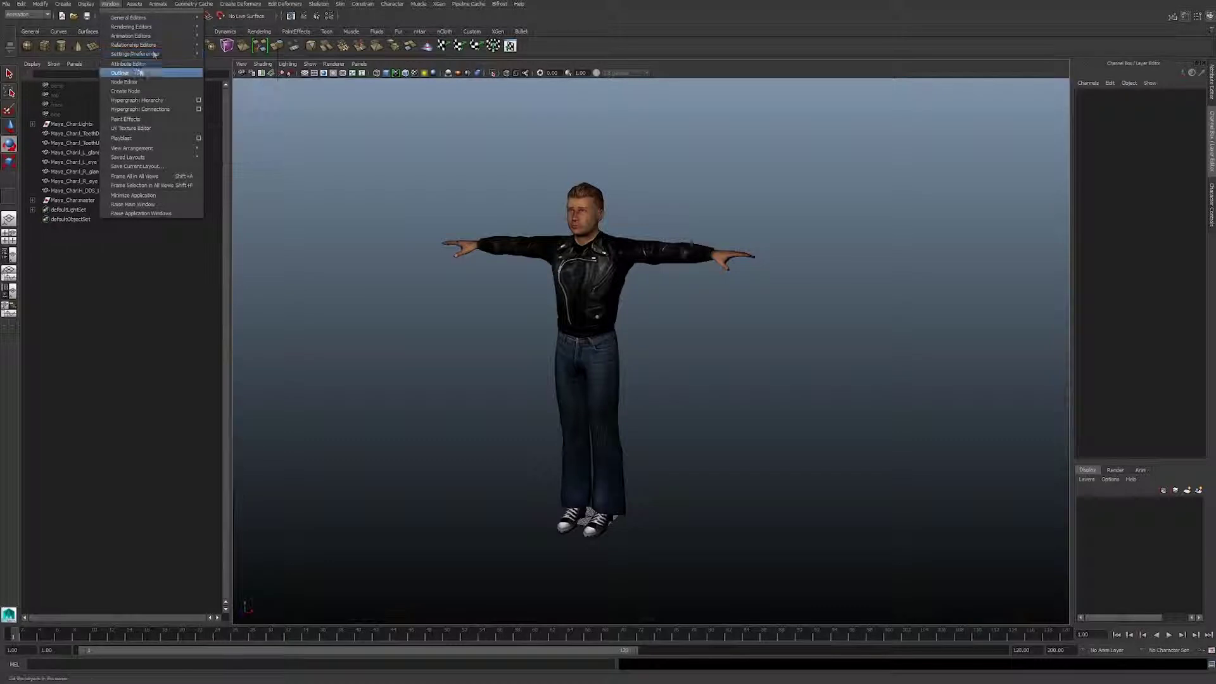
{"action": "left_click", "coordinate": [234, 48]}
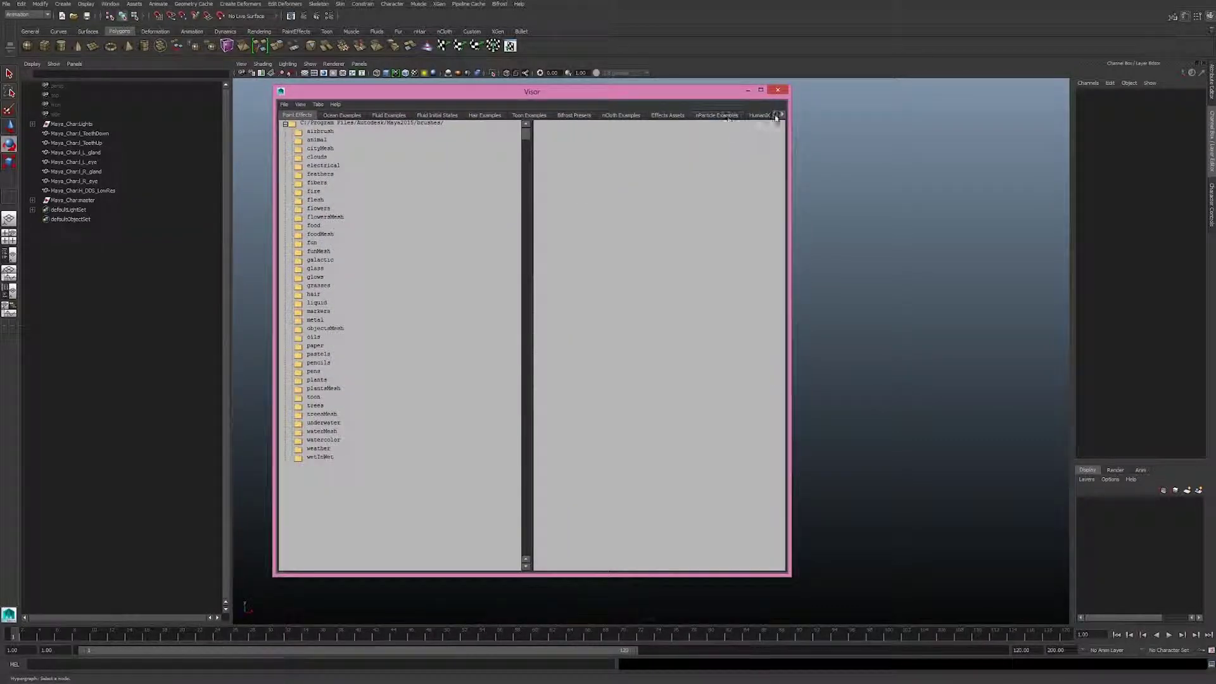
Import the fight1.ma mocap example from the Visor's Mocap Examples beside the character
{"action": "left_click", "coordinate": [783, 114]}
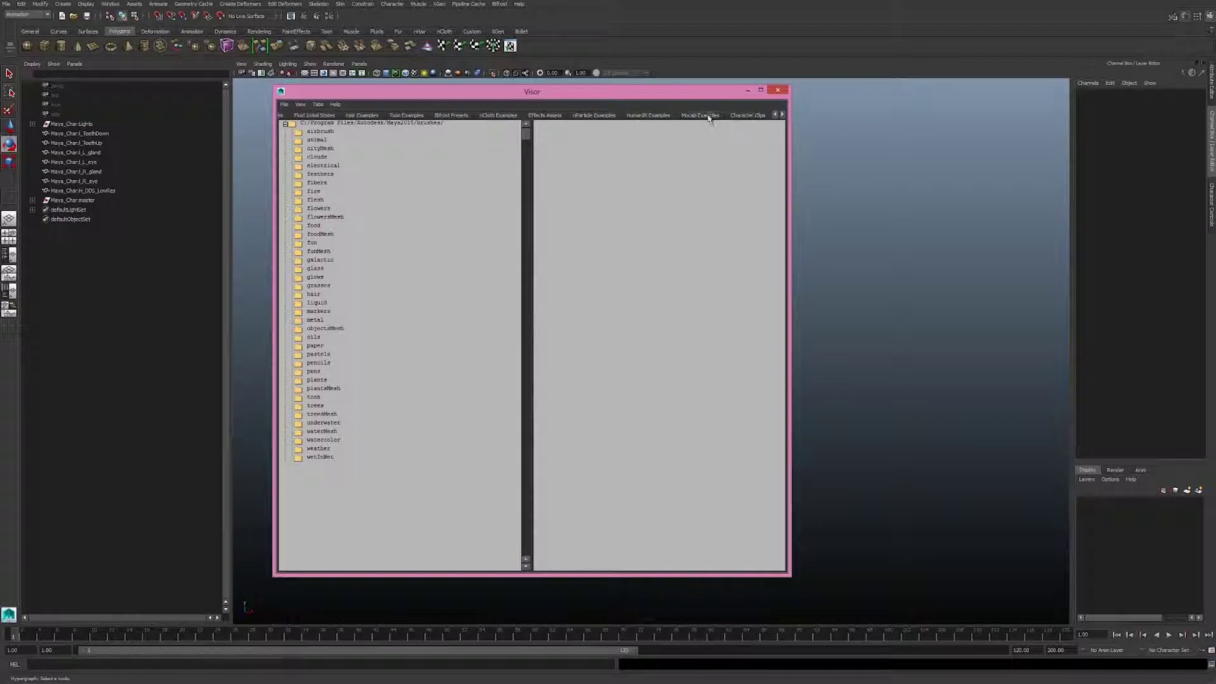
{"action": "left_click", "coordinate": [704, 116]}
{"action": "scroll", "coordinate": [685, 342], "scroll_direction": "down", "scroll_amount": 2}
{"action": "scroll", "coordinate": [681, 340], "scroll_direction": "down", "scroll_amount": 2}
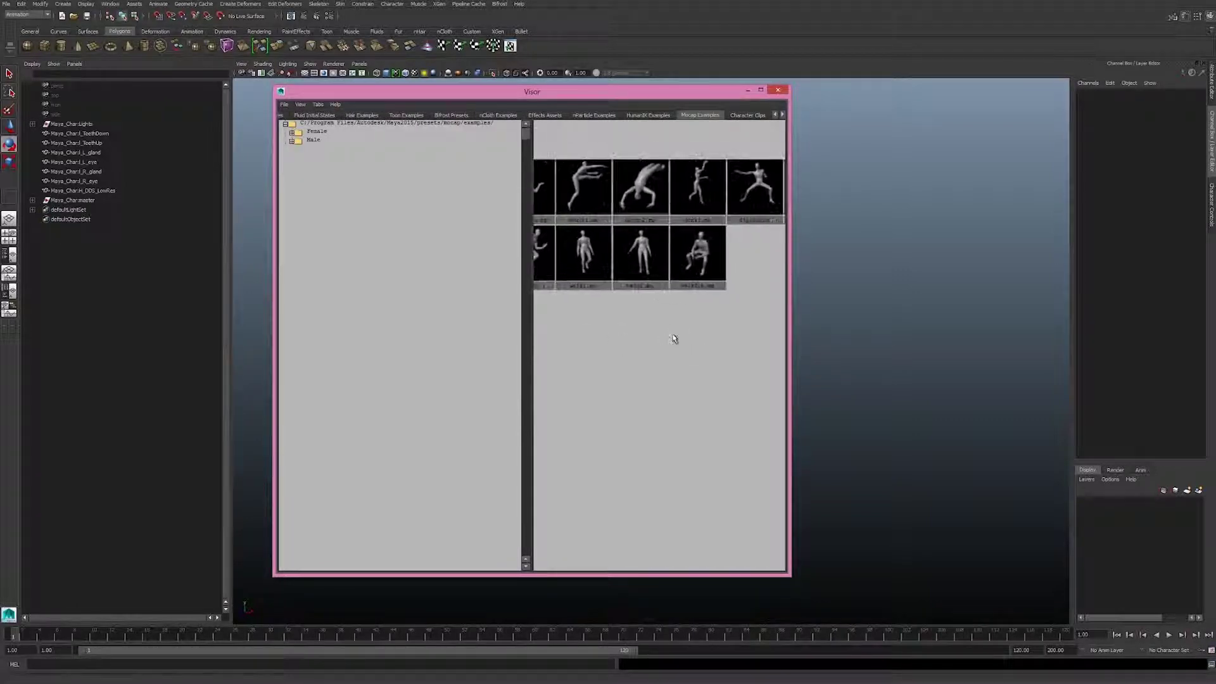
{"action": "scroll", "coordinate": [681, 341], "scroll_direction": "down", "scroll_amount": 2}
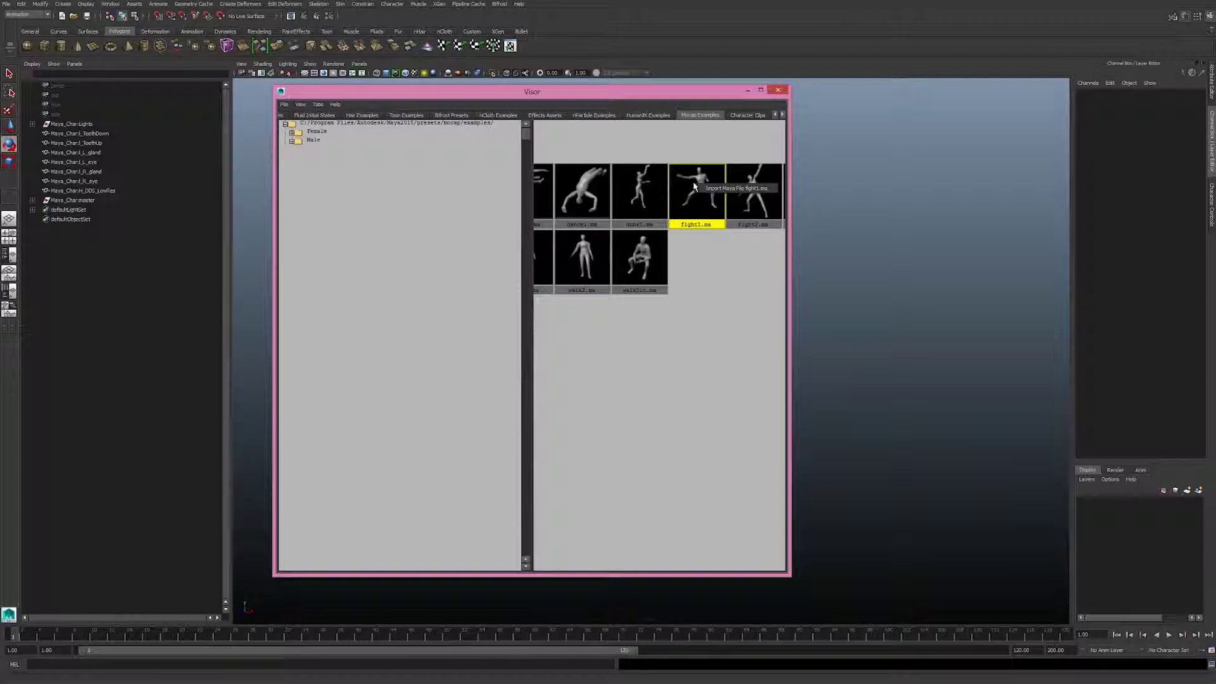
{"action": "left_click_drag", "start_coordinate": [698, 188], "coordinate": [700, 189]}
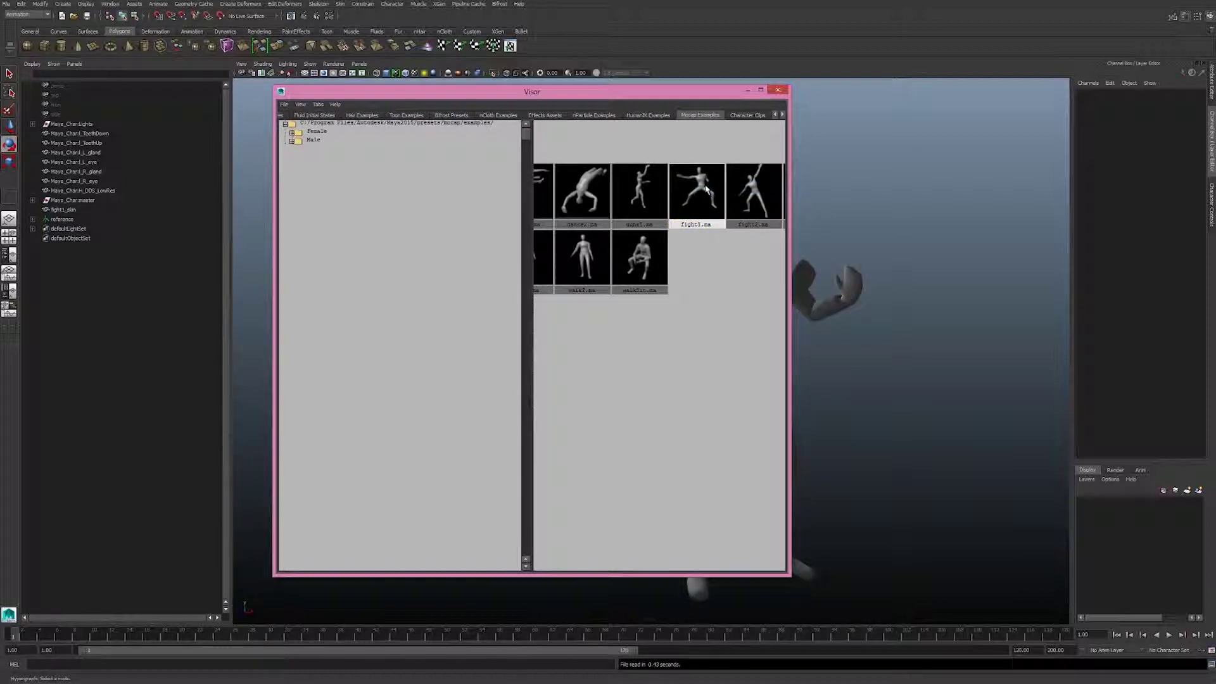
{"action": "left_click", "coordinate": [778, 89]}
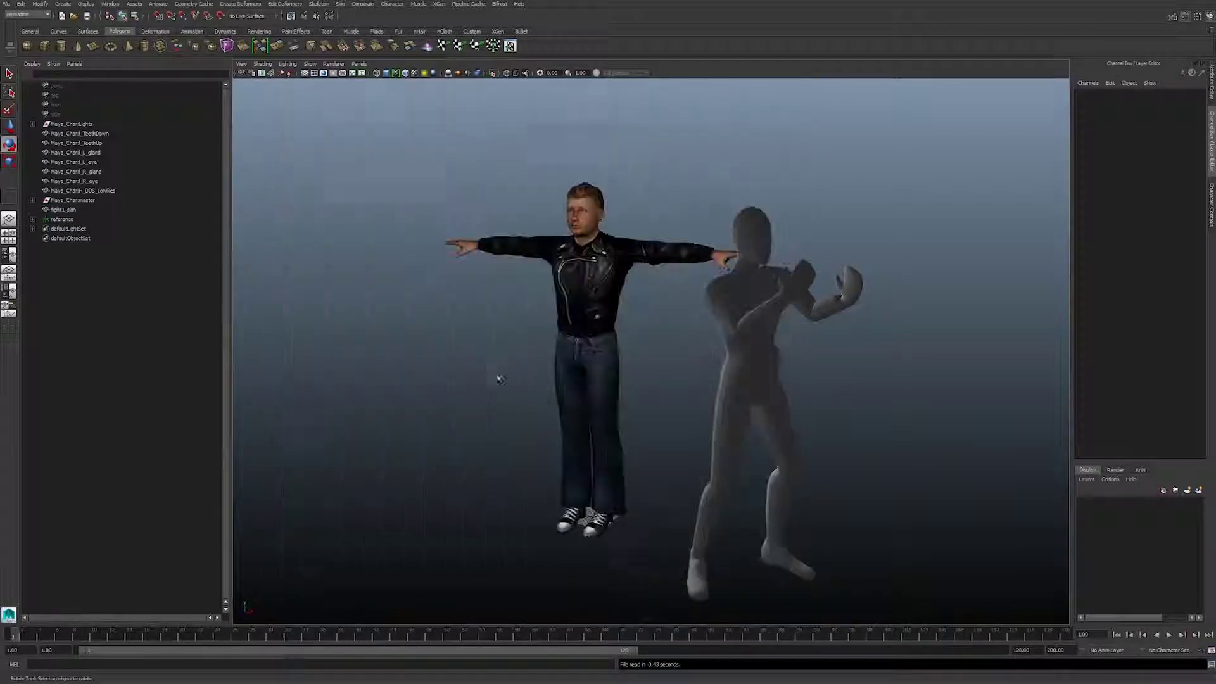
{"action": "left_click_drag", "start_coordinate": [448, 419], "coordinate": [469, 416], "text": "alt"}
{"action": "right_click_drag", "start_coordinate": [469, 415], "coordinate": [448, 407], "text": "alt"}
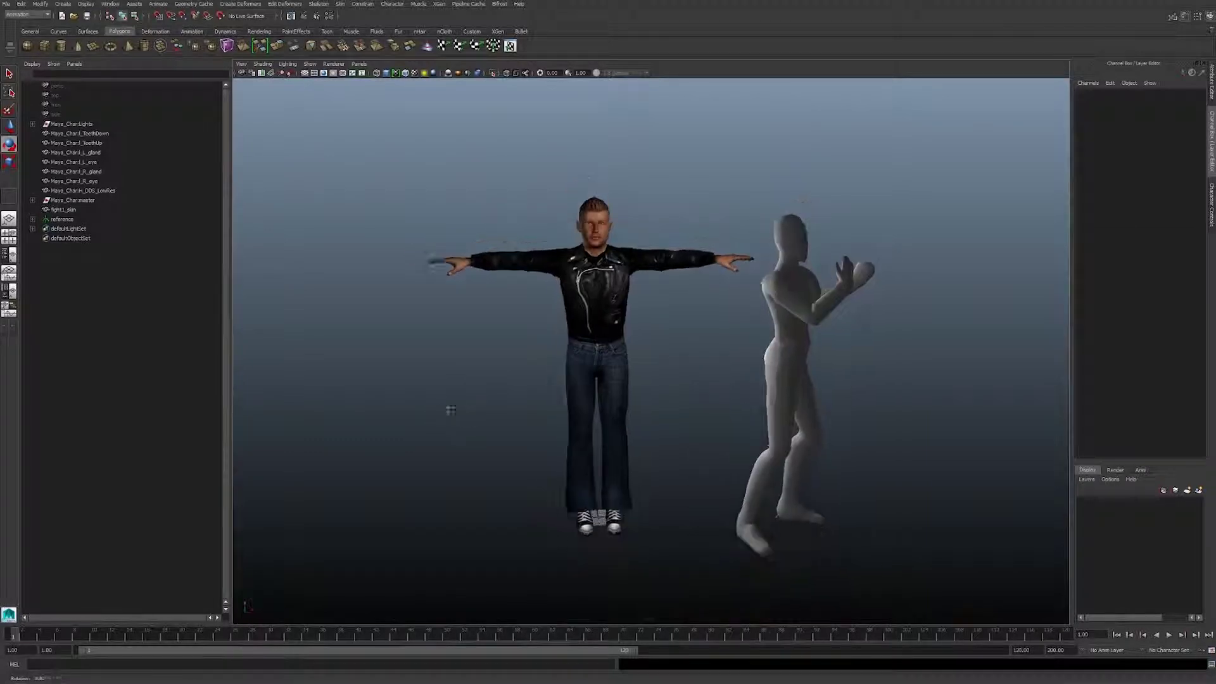
{"action": "middle_click_drag", "start_coordinate": [448, 407], "coordinate": [356, 372], "text": "alt"}
Set the time slider range to Min/Max and preview the fight animation from the start
{"action": "right_click", "coordinate": [461, 637]}
{"action": "mouse_move", "coordinate": [489, 600]}
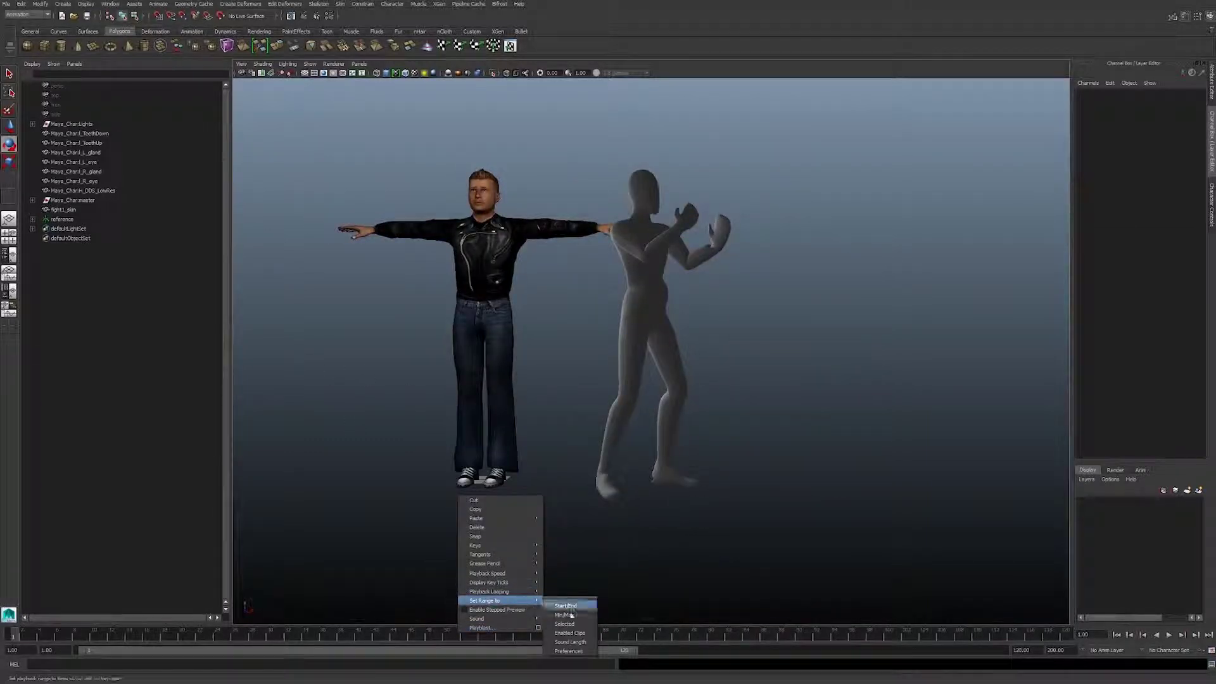
{"action": "left_click", "coordinate": [571, 615]}
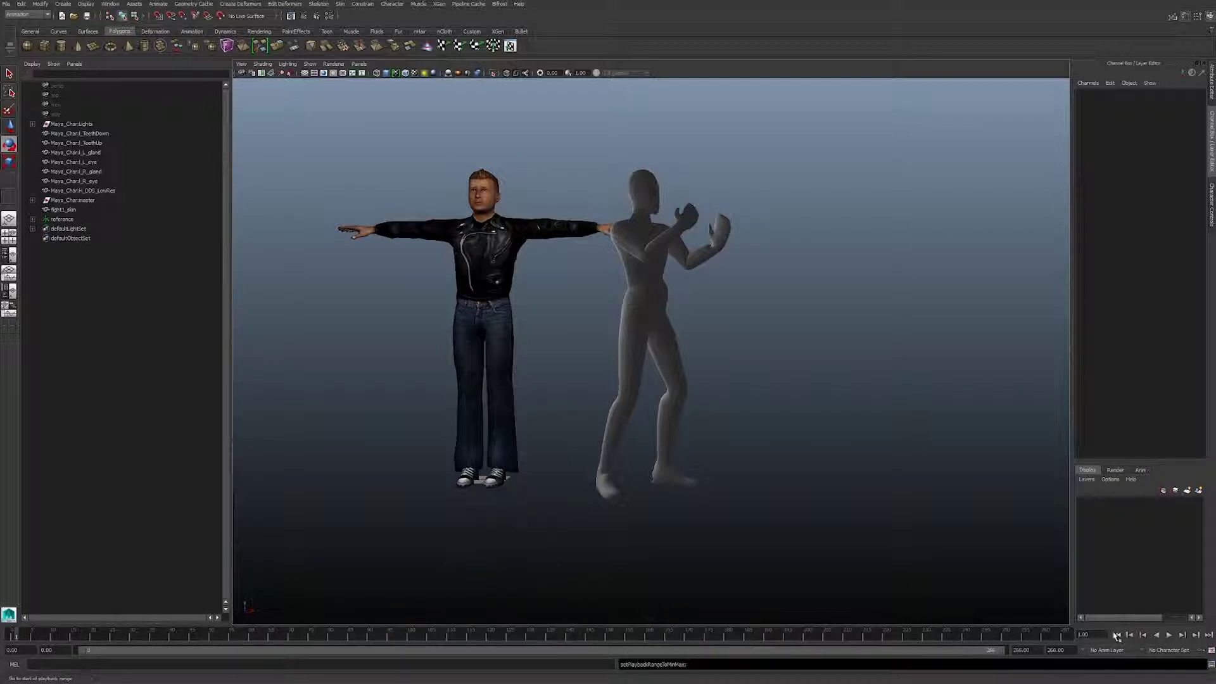
{"action": "left_click", "coordinate": [1117, 636]}
{"action": "left_click", "coordinate": [1171, 636]}
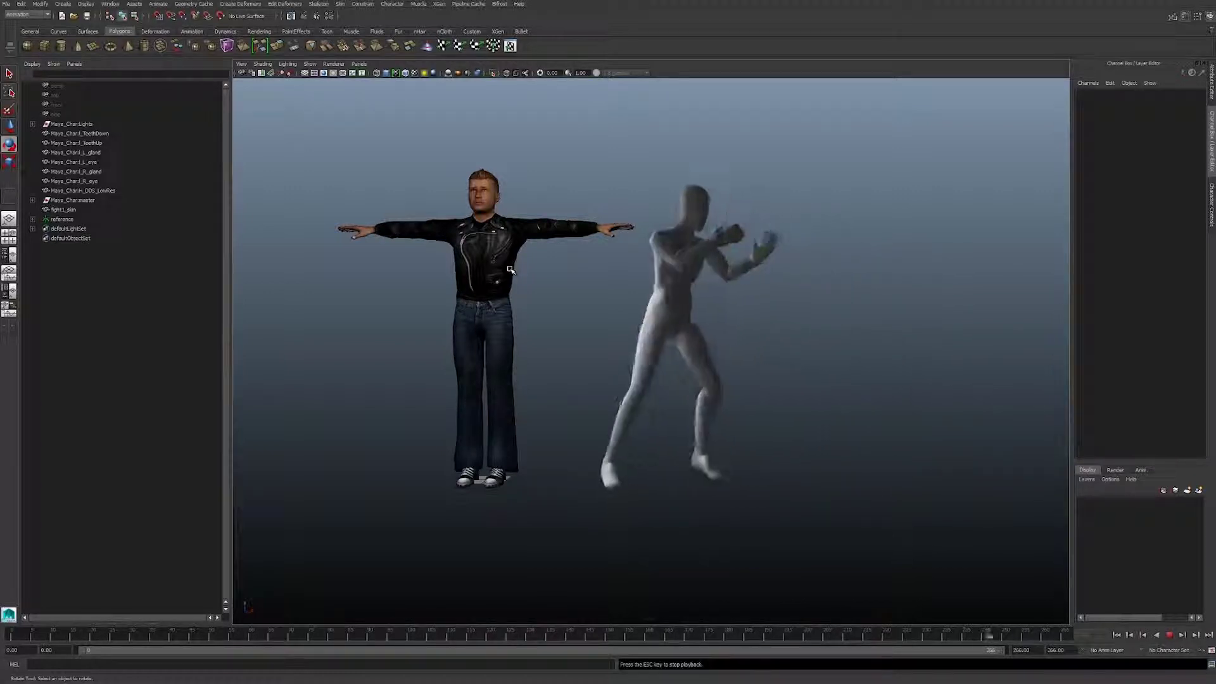
{"action": "key", "text": "Escape"}
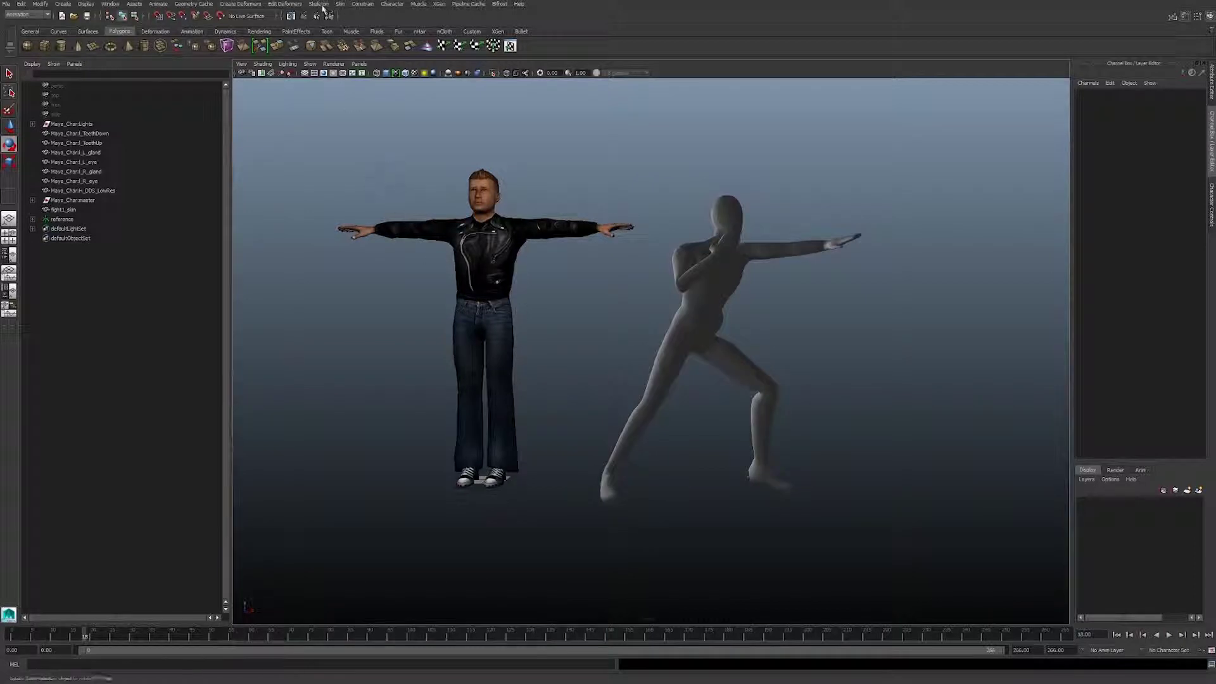
In HumanIK Character Controls, set Character to Maya_Char:Character and Source to MocapExample
{"action": "left_click", "coordinate": [320, 4]}
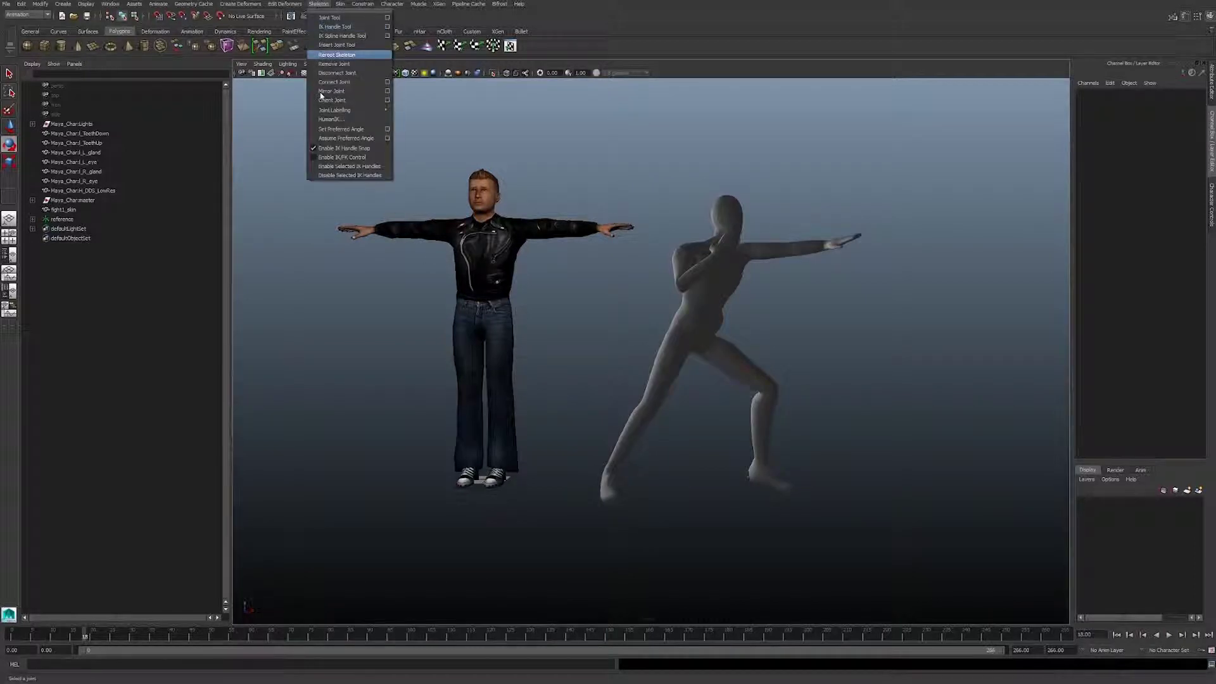
{"action": "left_click", "coordinate": [327, 120]}
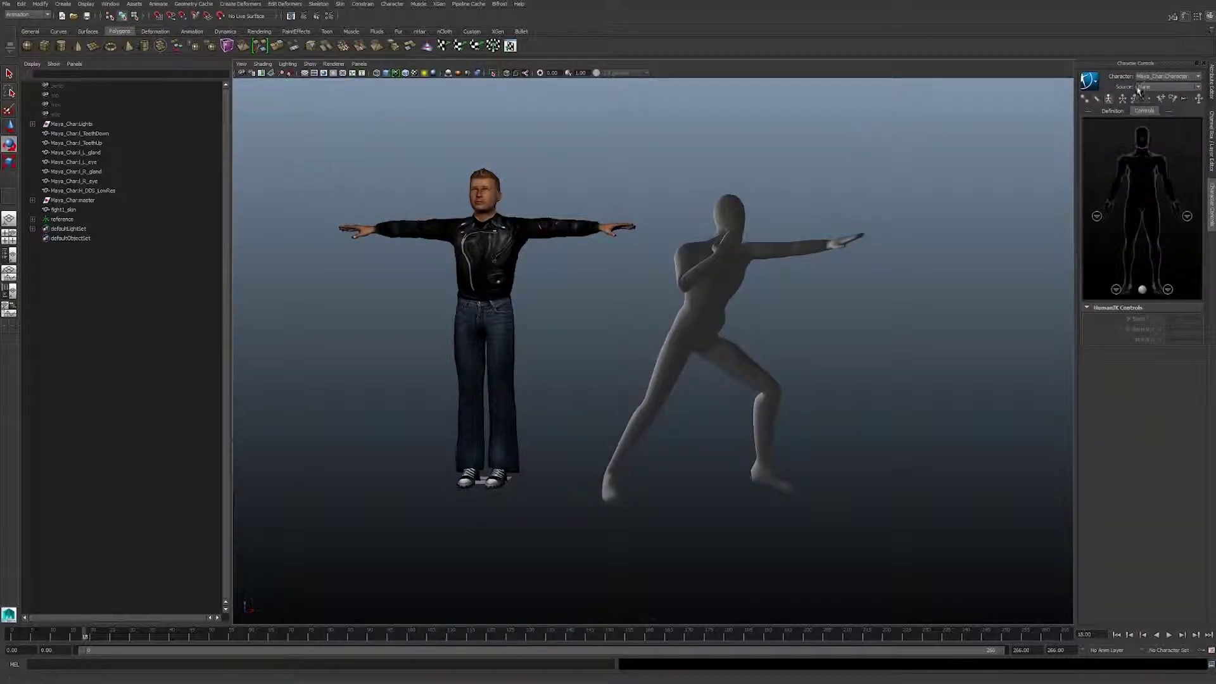
{"action": "left_click", "coordinate": [1157, 77]}
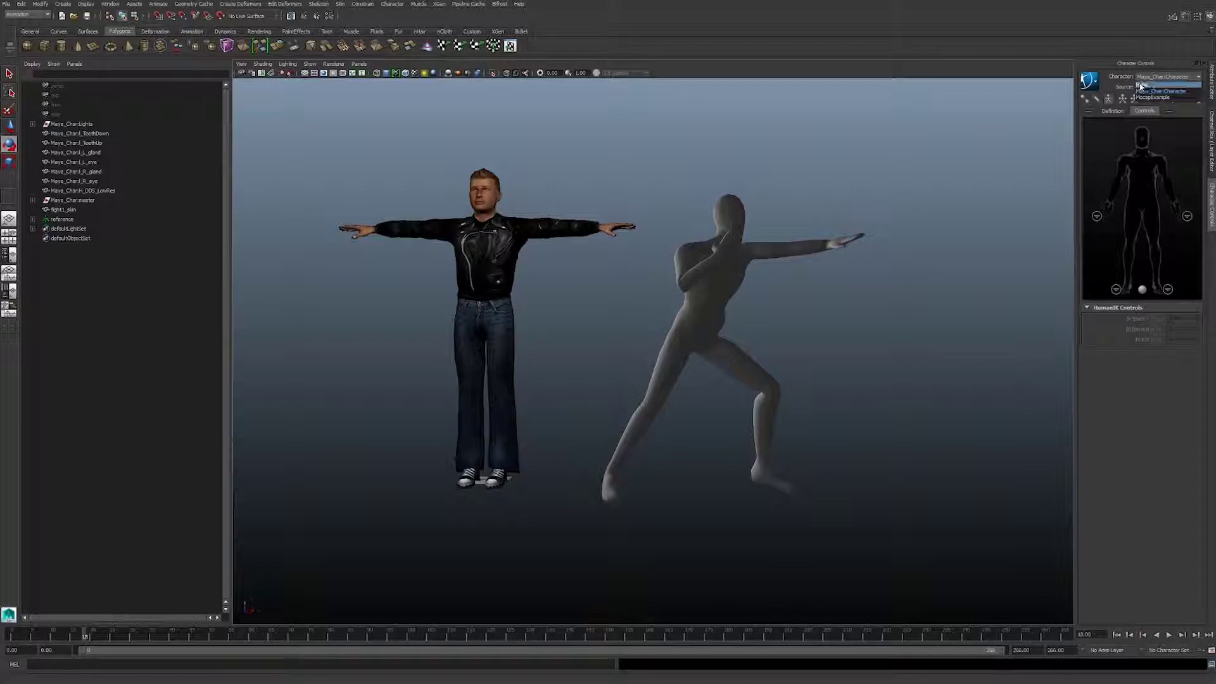
{"action": "left_click", "coordinate": [1147, 92]}
{"action": "left_click", "coordinate": [1150, 87]}
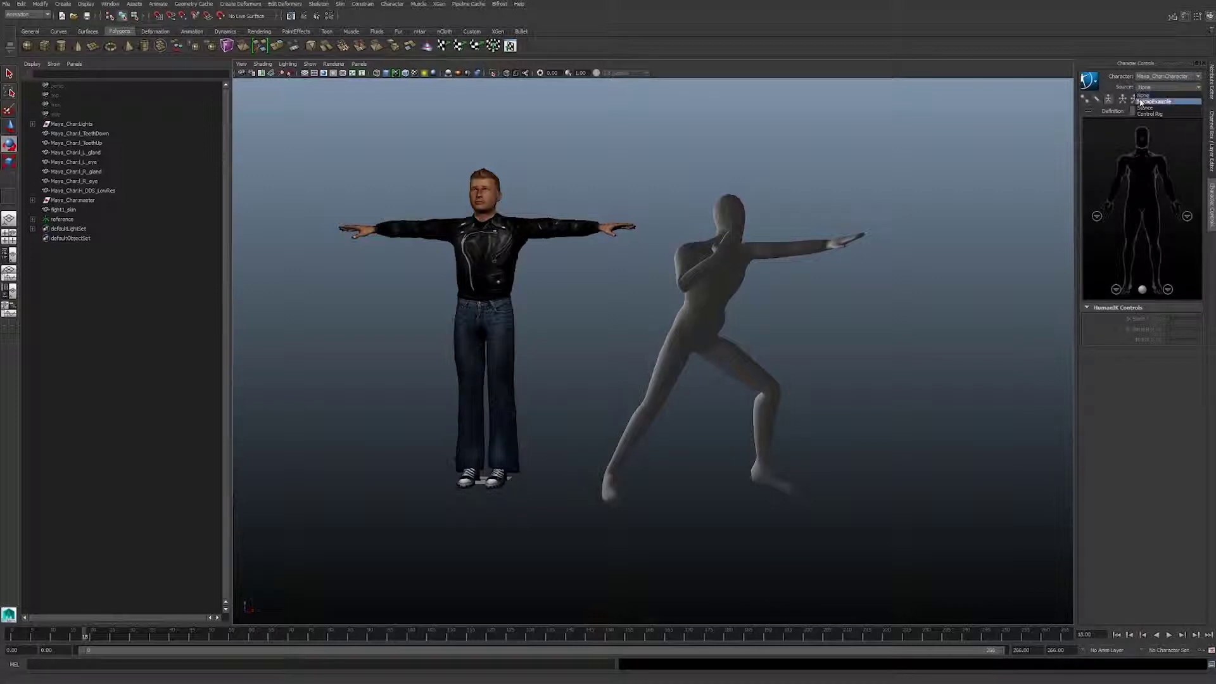
{"action": "left_click", "coordinate": [1144, 102]}
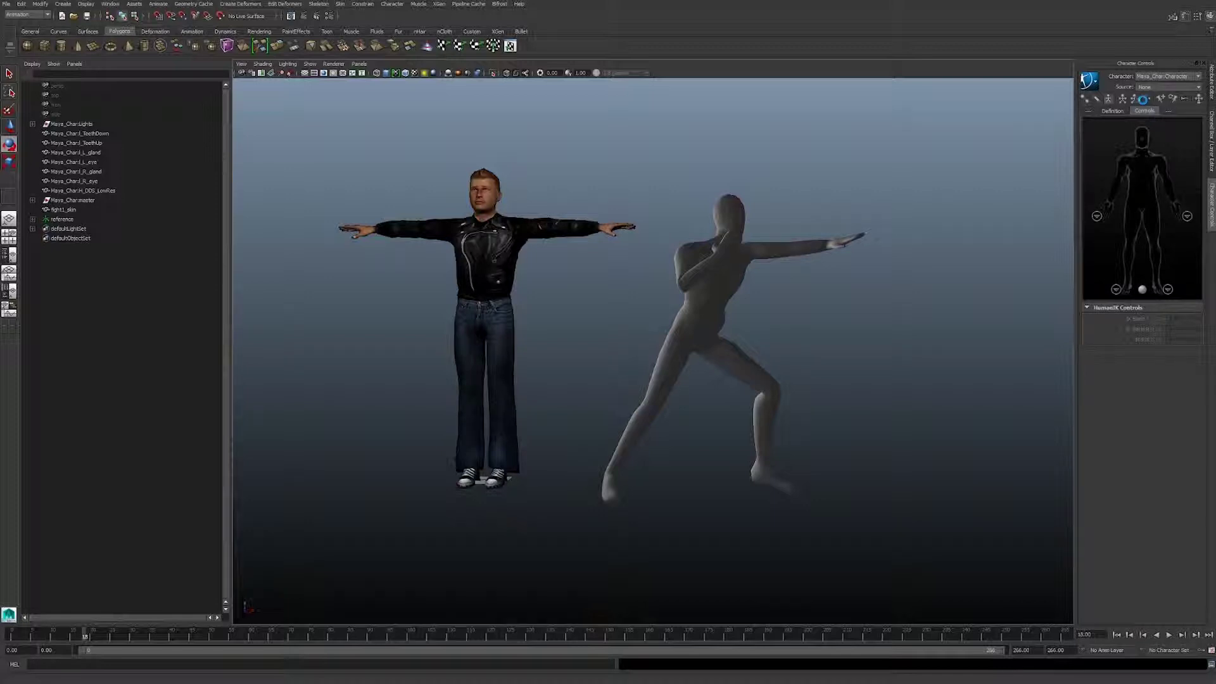
{"action": "left_click_drag", "start_coordinate": [577, 268], "coordinate": [525, 268], "text": "alt"}
Turn on textured shading and hide the grey fight1_skin mocap figure
{"action": "key", "text": "6"}
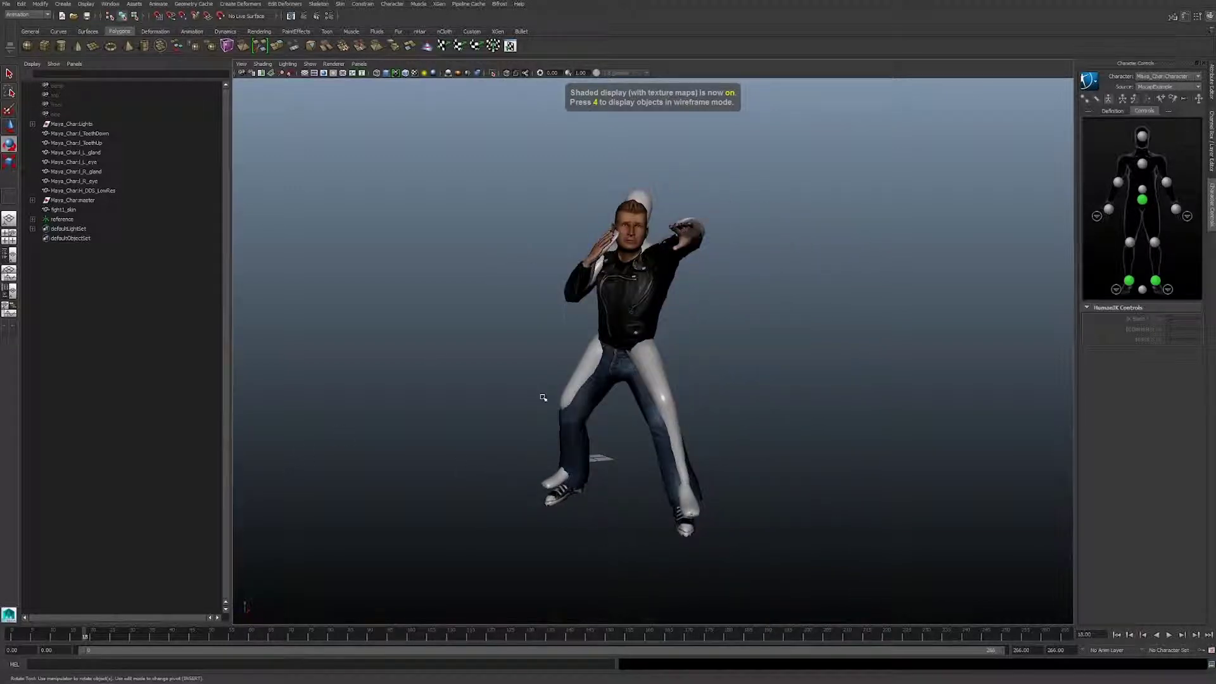
{"action": "left_click_drag", "start_coordinate": [543, 397], "coordinate": [655, 284], "text": "alt"}
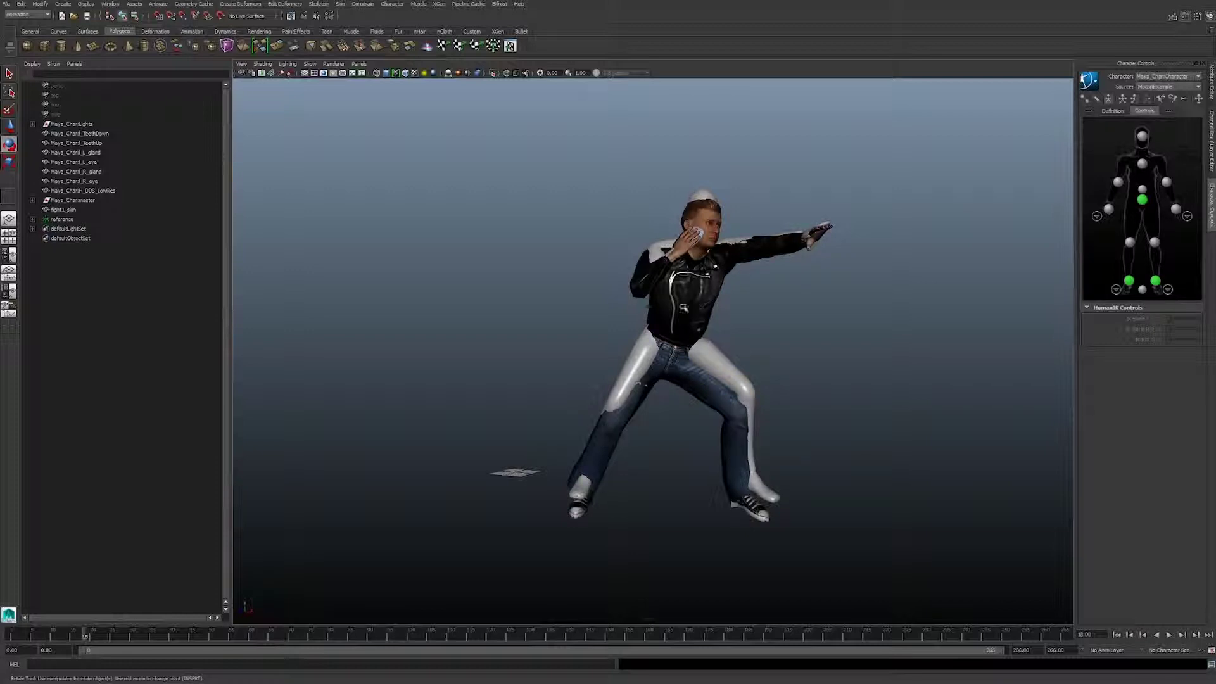
{"action": "left_click", "coordinate": [71, 214]}
{"action": "key", "text": "ctrl+h"}
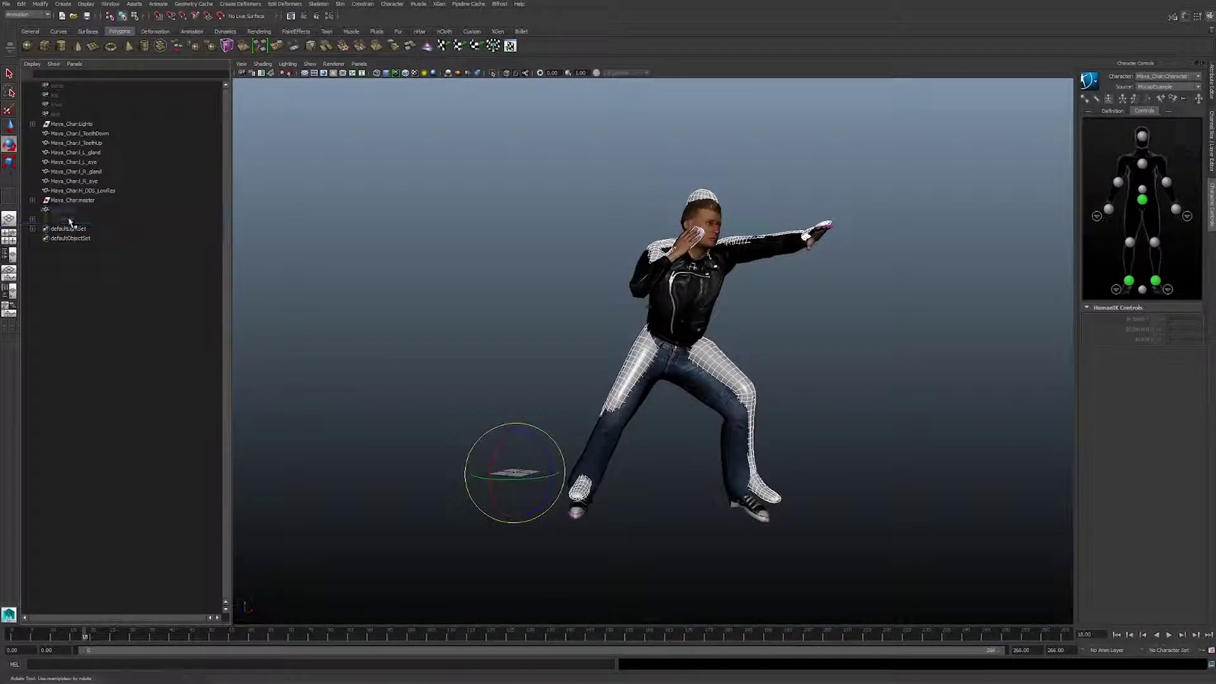
Play the retargeted fight animation on Maya_Char from the first frame
{"action": "left_click_drag", "start_coordinate": [421, 380], "coordinate": [383, 374], "text": "alt"}
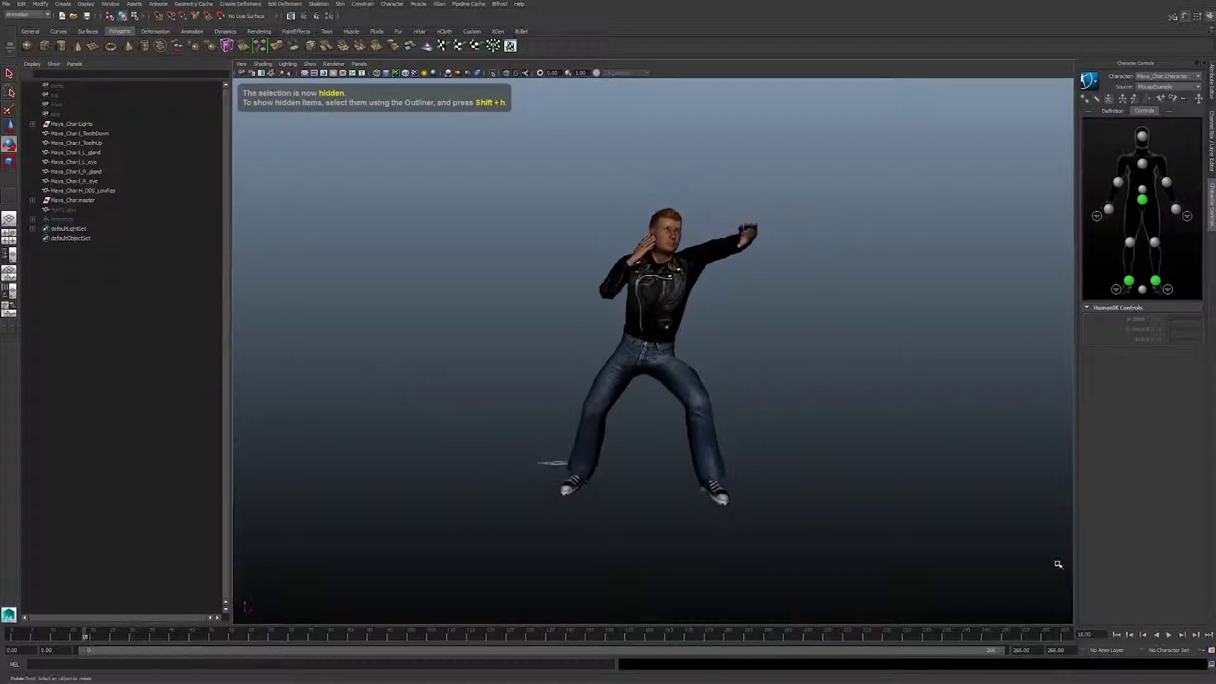
{"action": "left_click", "coordinate": [1118, 636]}
{"action": "left_click", "coordinate": [1170, 636]}
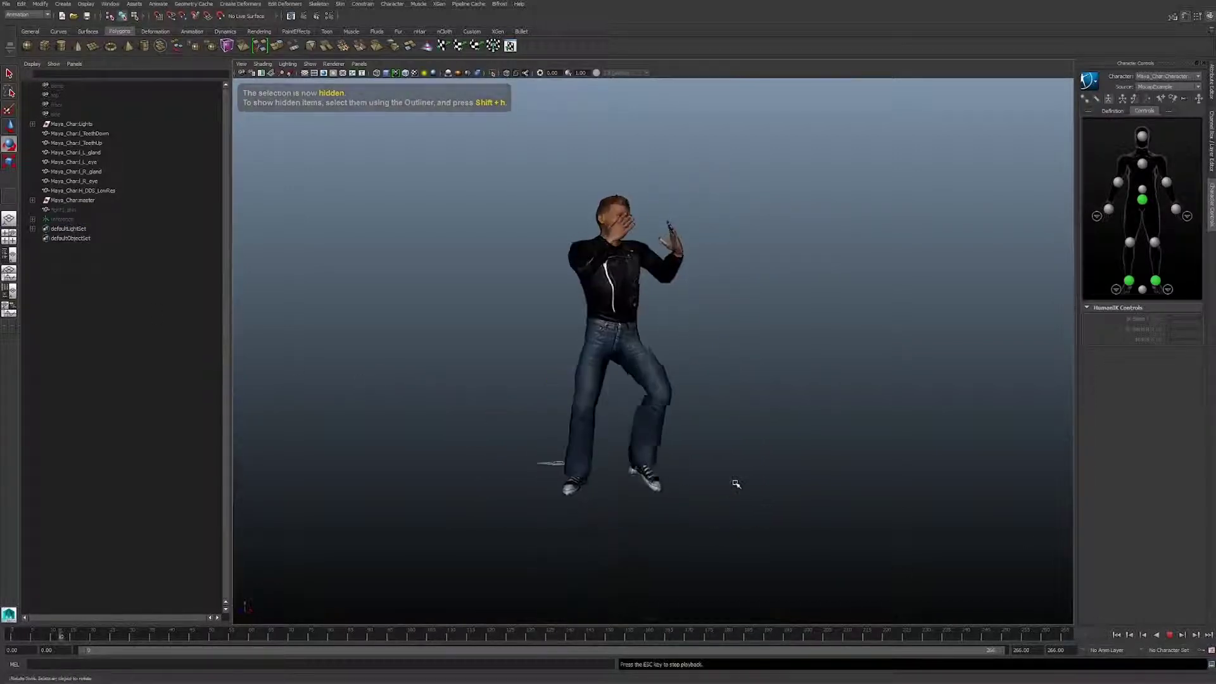